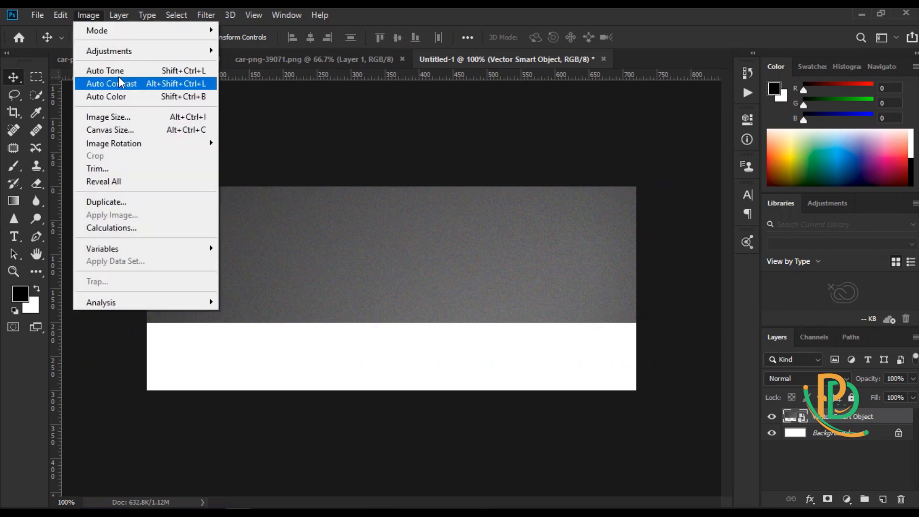
mouse_move(122, 52)
left_click(266, 258)
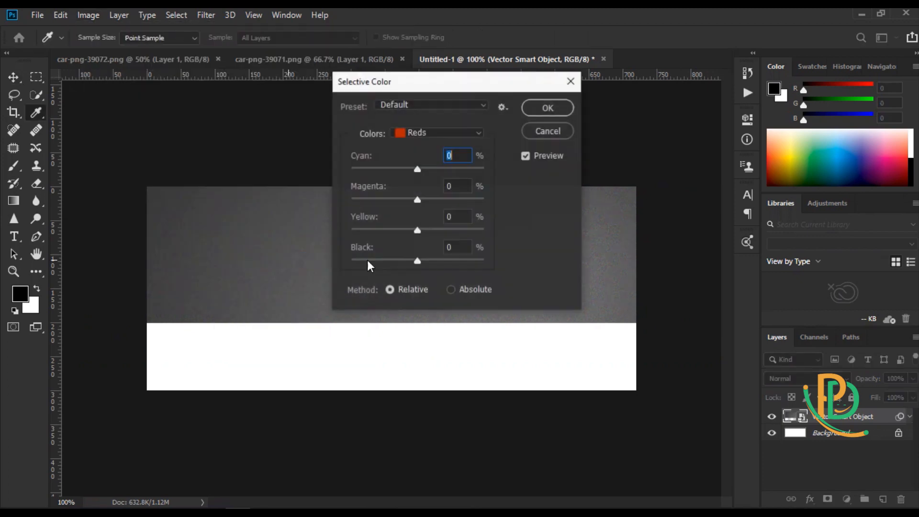
left_click(416, 131)
left_click(420, 195)
left_click_drag(424, 94, 578, 120)
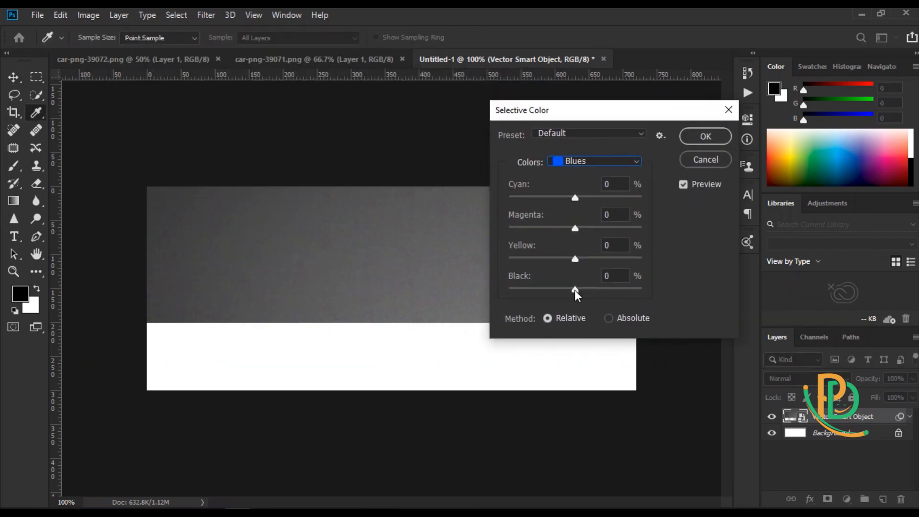
left_click_drag(574, 289, 612, 291)
left_click(702, 163)
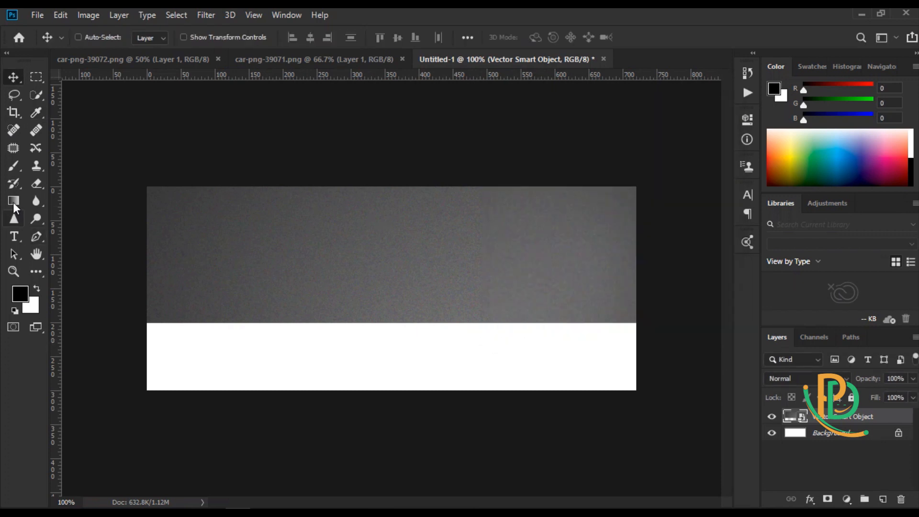
Draw a rounded rectangle of about 786 × 272 px covering the grey background image and fill it with bright blue.
left_click(36, 267)
right_click(43, 277)
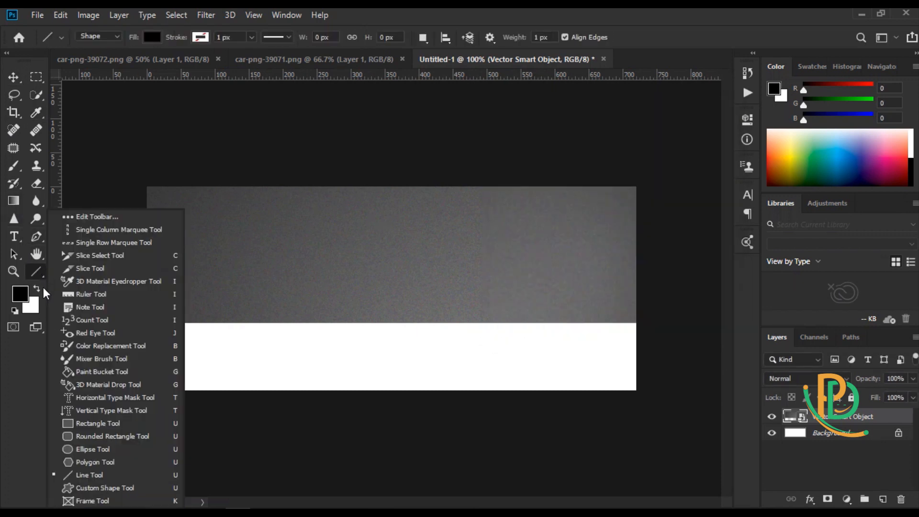
left_click(70, 434)
left_click_drag(120, 175, 653, 360)
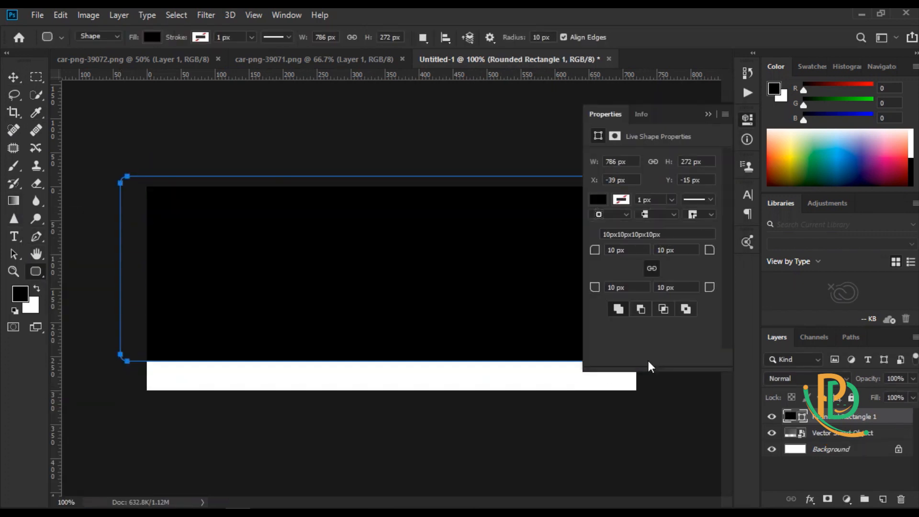
left_click(598, 200)
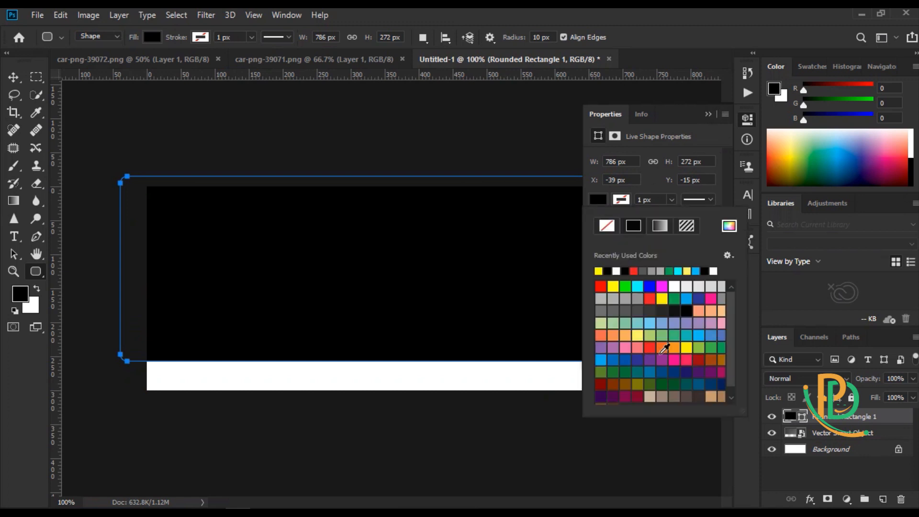
left_click(652, 287)
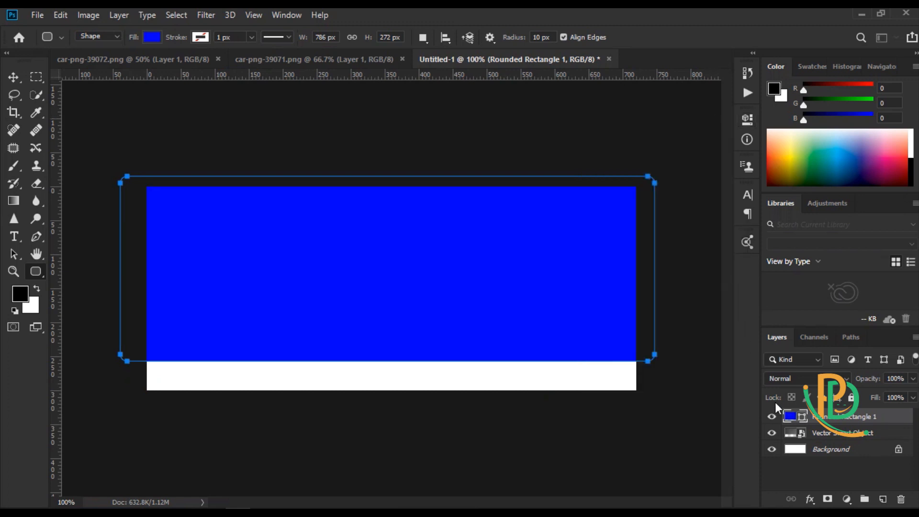
Set the rounded rectangle's blend mode to Overlay and change its fill to a muted greyish purple.
left_click(802, 378)
left_click(785, 331)
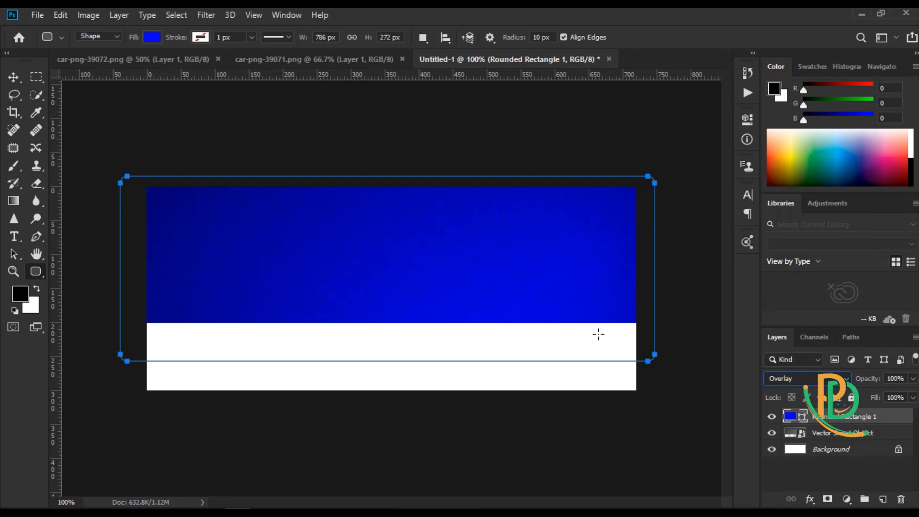
left_click(782, 381)
left_click(780, 332)
double_click(795, 419)
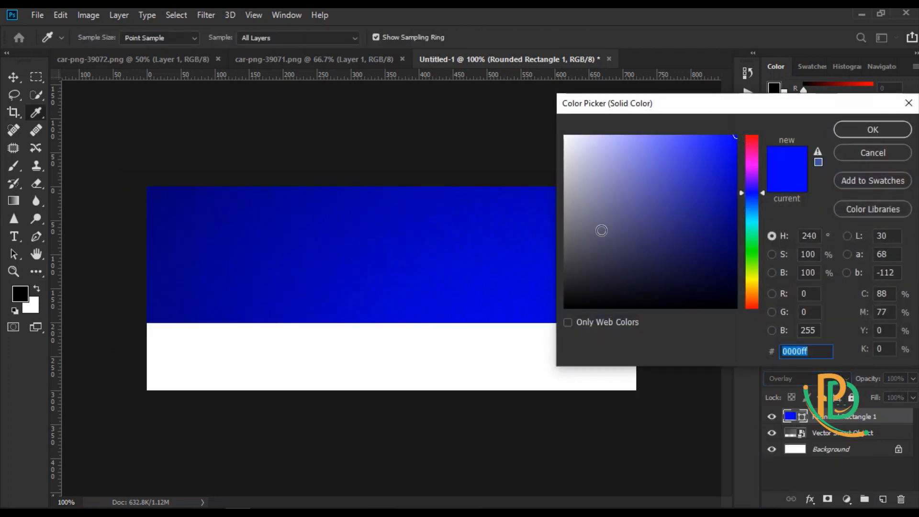
left_click(598, 226)
key("Return")
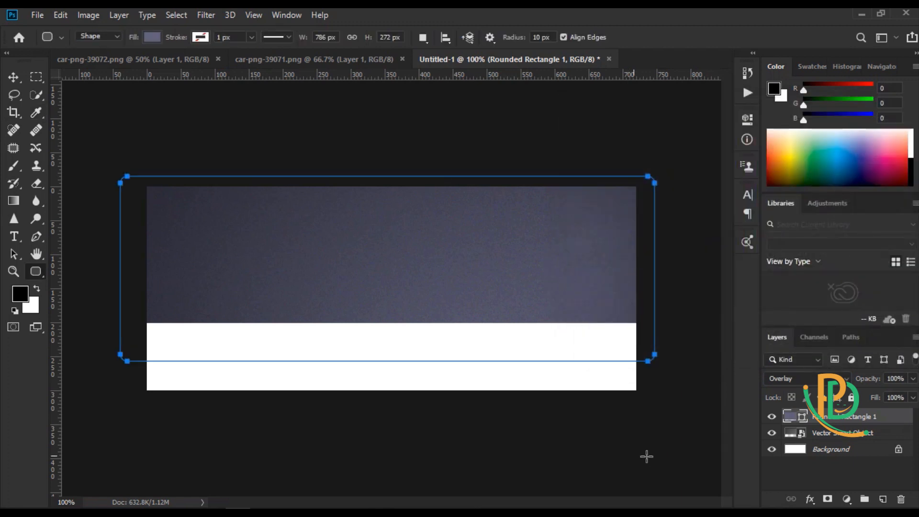
Create a layer group and move the rounded rectangle and the vector smart object into it.
left_click(865, 497)
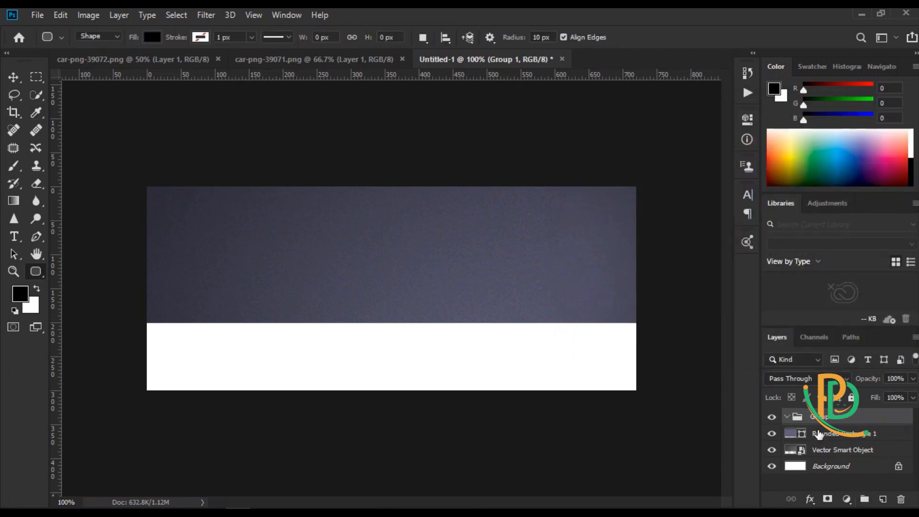
left_click(816, 433)
double_click(815, 420)
left_click_drag(830, 417, 827, 457)
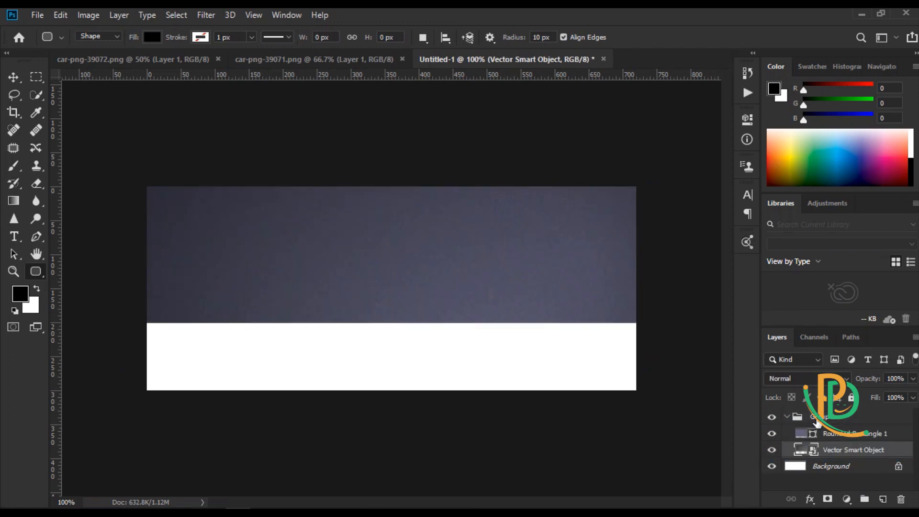
Rename the layer group as Shep and select the rounded rectangle layer inside it.
double_click(816, 420)
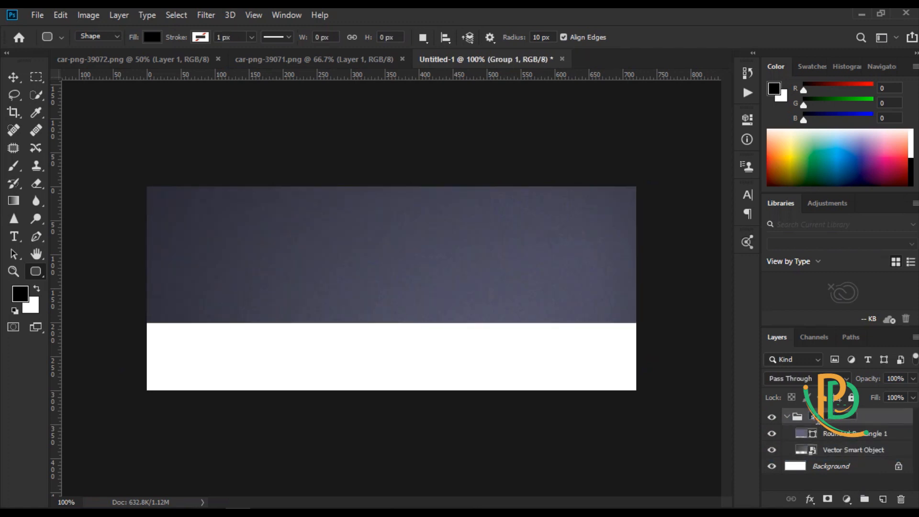
type("sHEP")
key("Return")
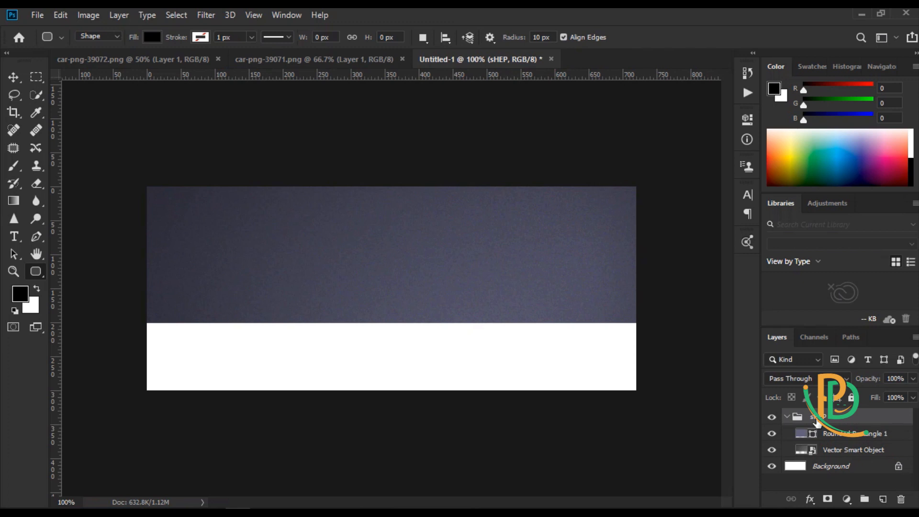
double_click(816, 420)
type("Shep")
key("Return")
left_click(833, 441)
left_click(487, 217)
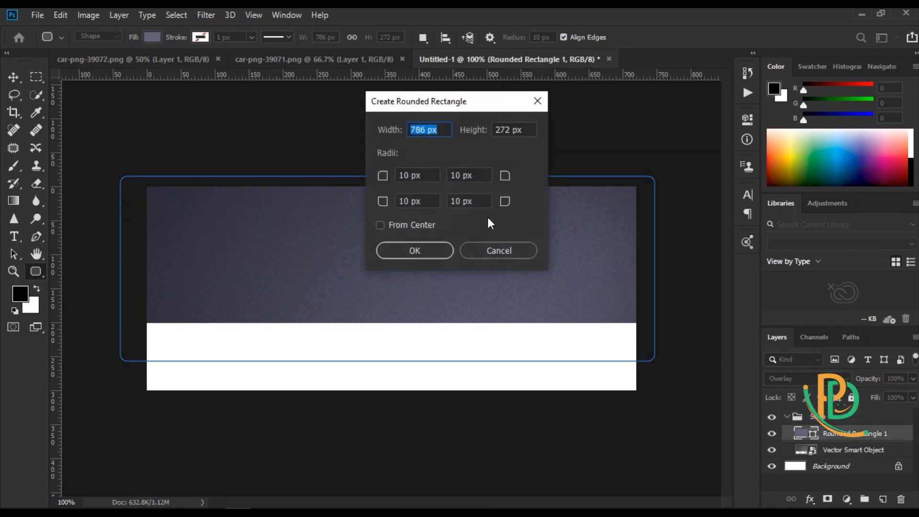
key("Escape")
key("v")
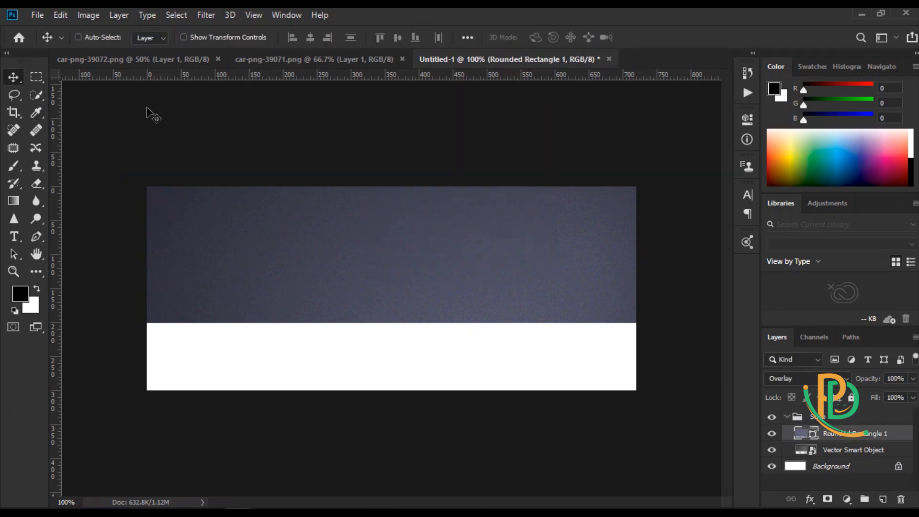
Draw a second rounded rectangle of about 835 × 178 px across the lower part of the banner.
left_click(42, 277)
left_click_drag(103, 302, 668, 424)
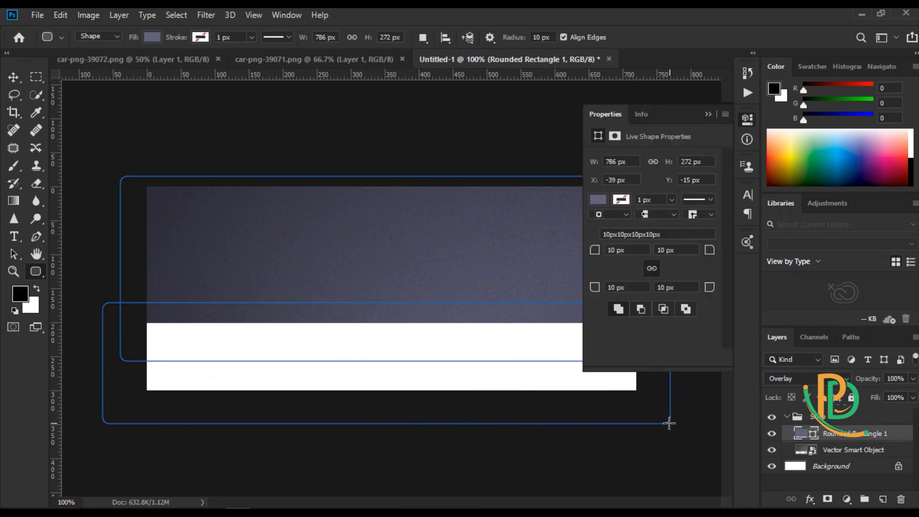
left_click(708, 114)
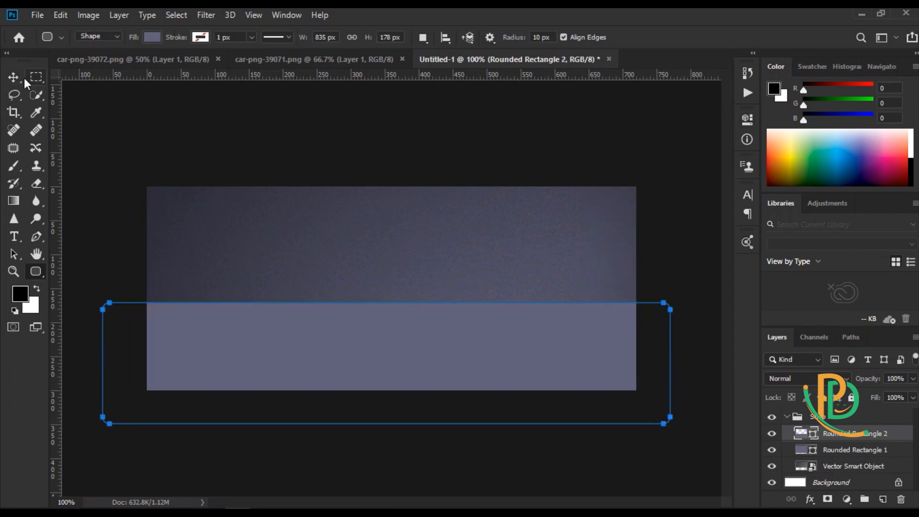
Bring the yellow car from car-png-39072.png into the Untitled-1 banner document.
key("v")
left_click(263, 66)
left_click(471, 57)
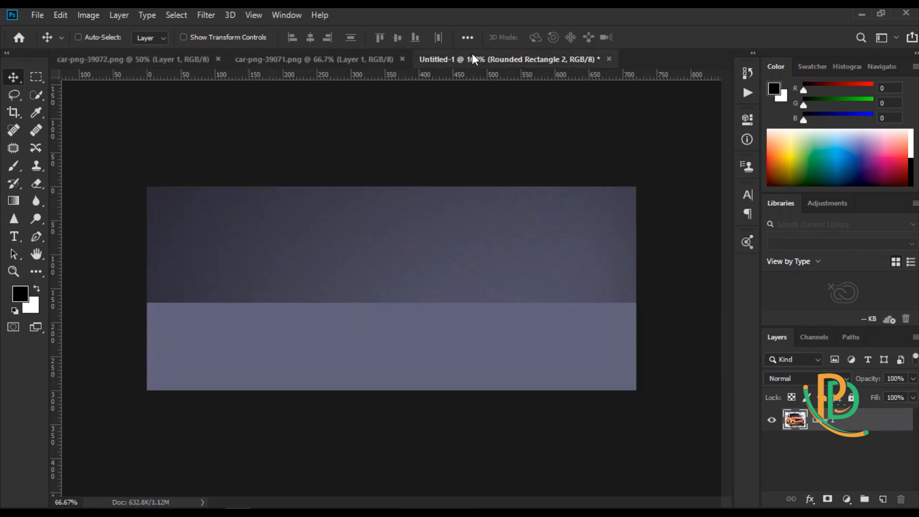
left_click(139, 58)
left_click_drag(340, 259, 412, 253)
Scale the yellow car down to about 17.8% and position it in the lower right of the banner.
scroll(414, 260, "down", 3)
key("ctrl+t")
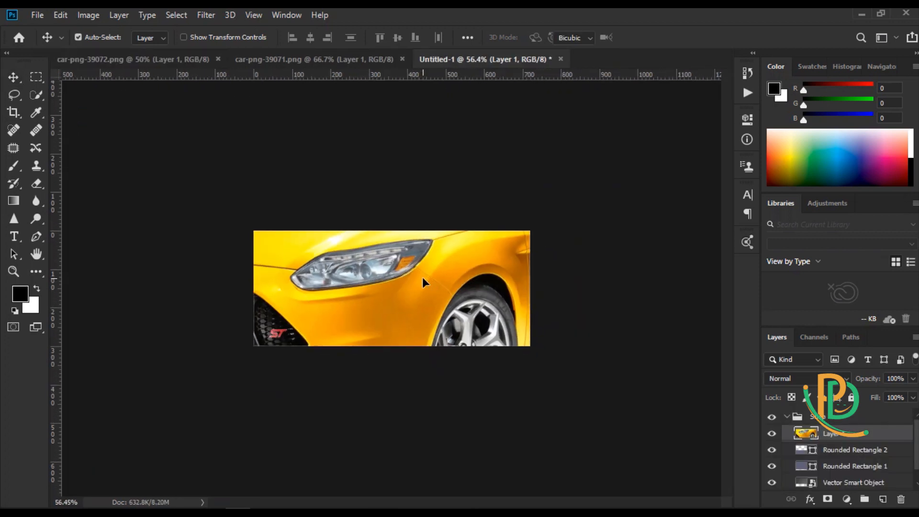
left_click_drag(117, 116, 359, 267)
scroll(397, 289, "up", 3)
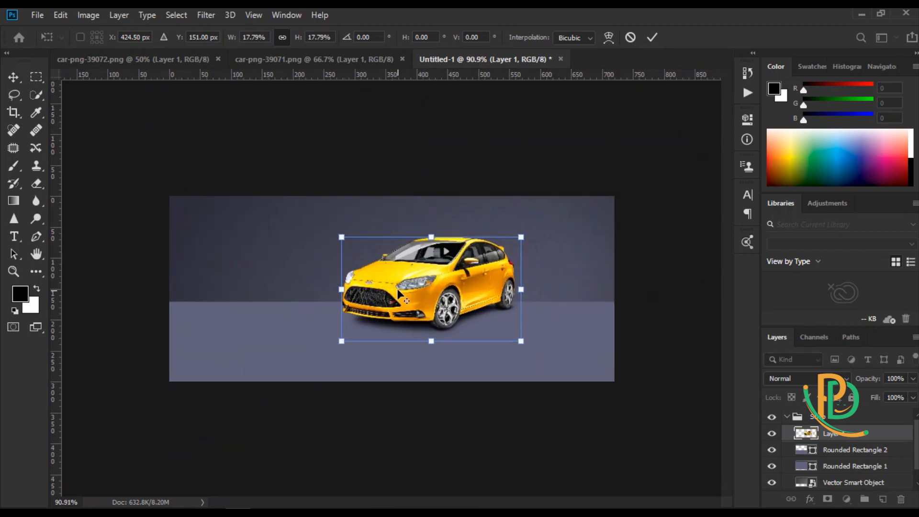
left_click_drag(438, 279, 489, 294)
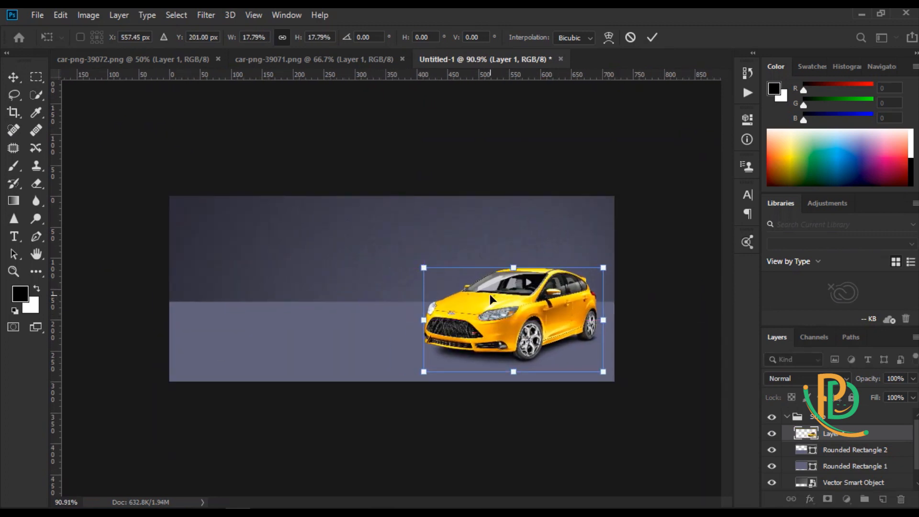
key("Return")
Enlarge the yellow car slightly, extending it toward the upper left.
key("ctrl+t")
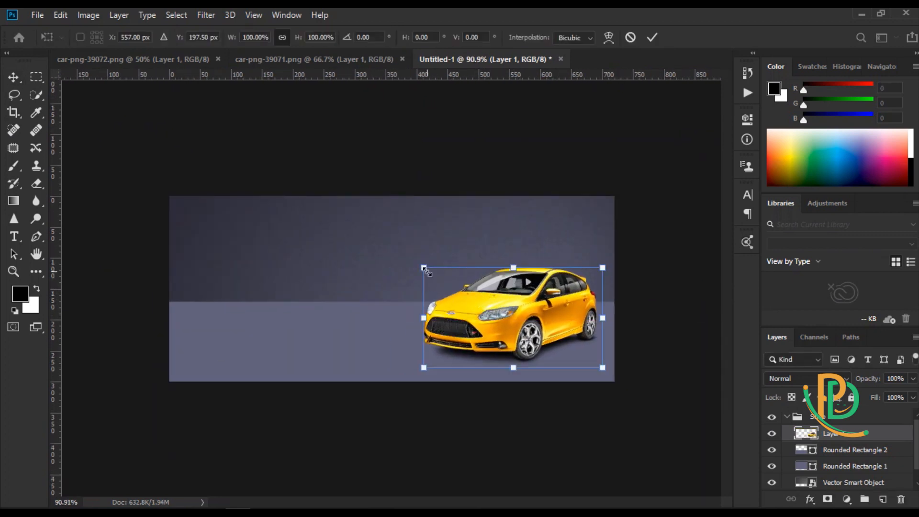
left_click_drag(423, 267, 414, 264)
key("Return")
Change the fill of the lower rounded rectangle to yellow ffd801.
key("ctrl+plus")
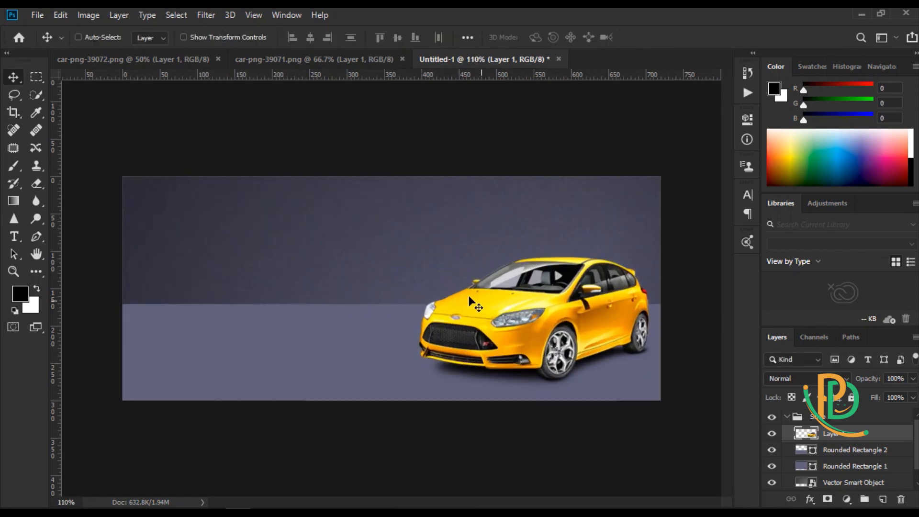
key("ctrl+plus")
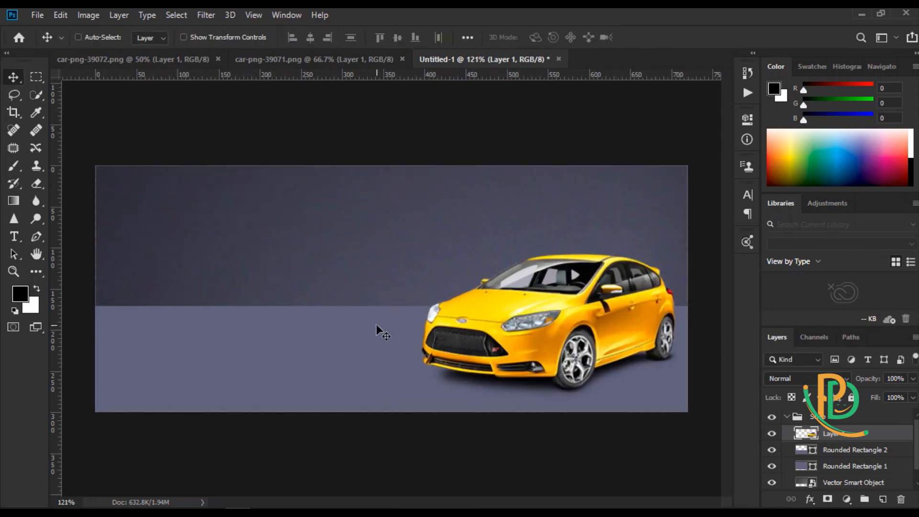
left_click(809, 450)
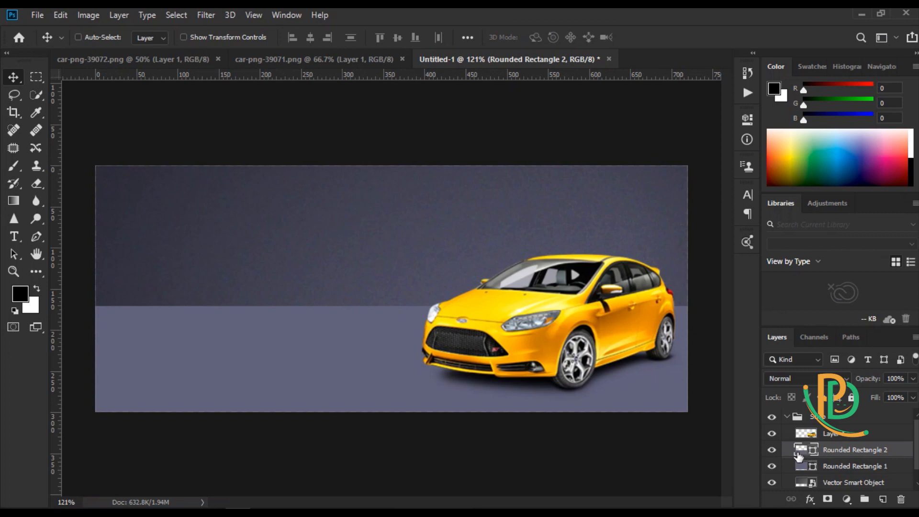
double_click(798, 452)
left_click_drag(496, 306, 466, 302)
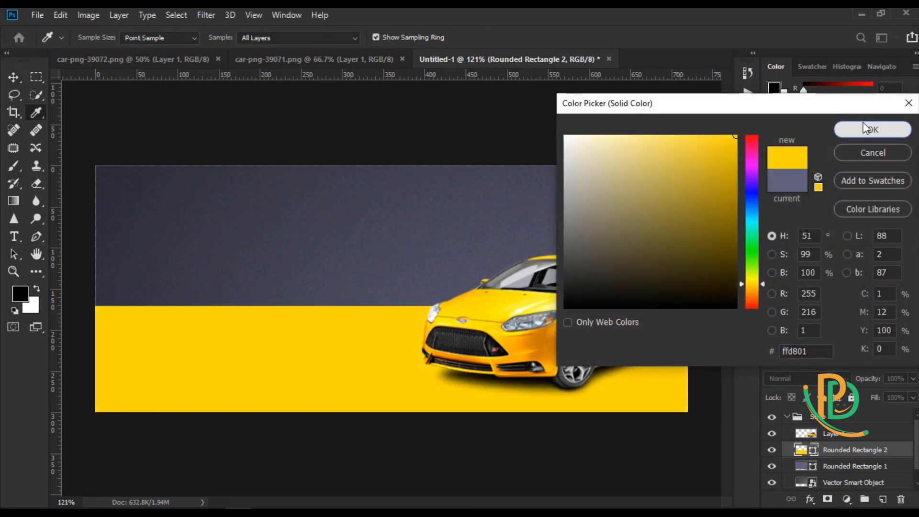
left_click(870, 129)
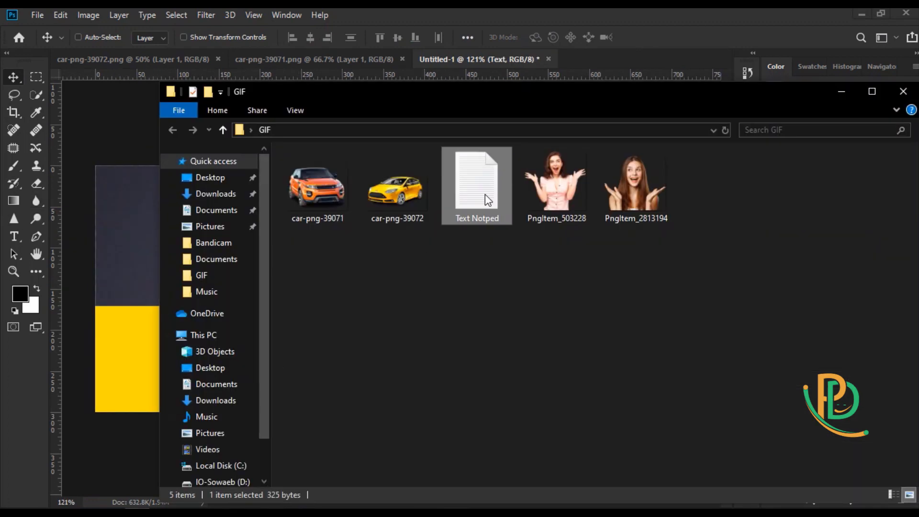
Open the Text Notped file from the GIF folder in Notepad and copy the word "Meroedes".
double_click(484, 194)
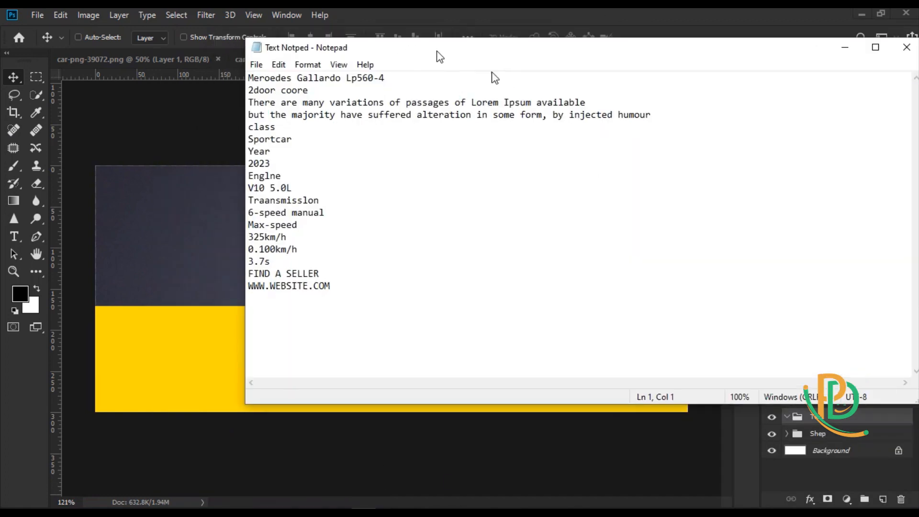
left_click_drag(389, 121, 342, 121)
right_click(356, 120)
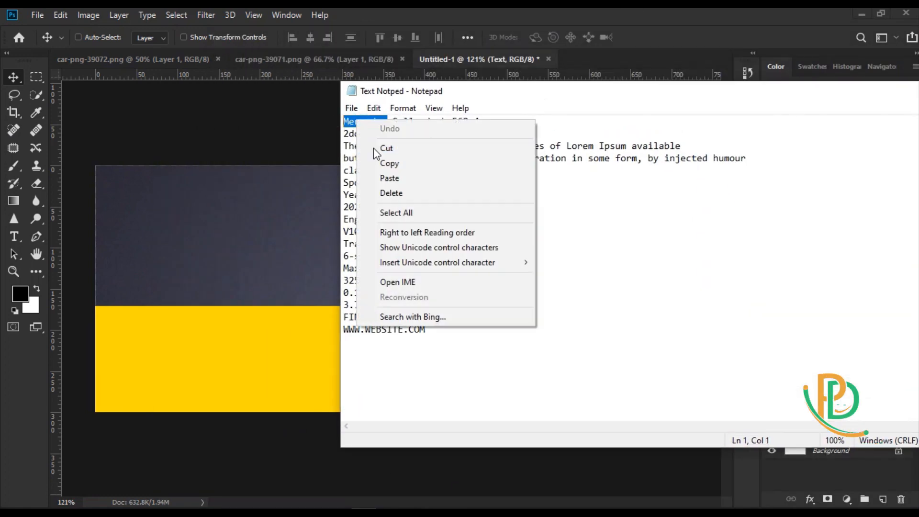
left_click(376, 163)
Switch back to Photoshop and add the copied text "Meroedes" in the banner's upper left area.
left_click(75, 135)
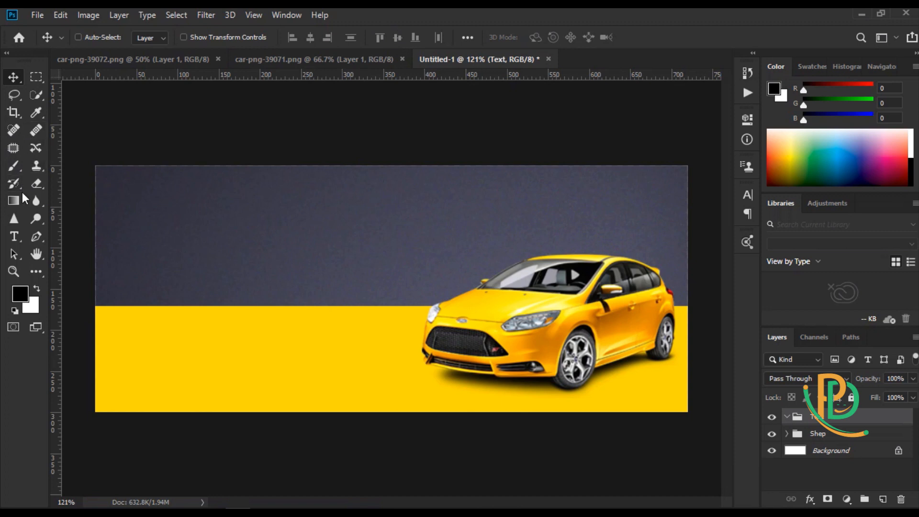
left_click(14, 236)
left_click(130, 198)
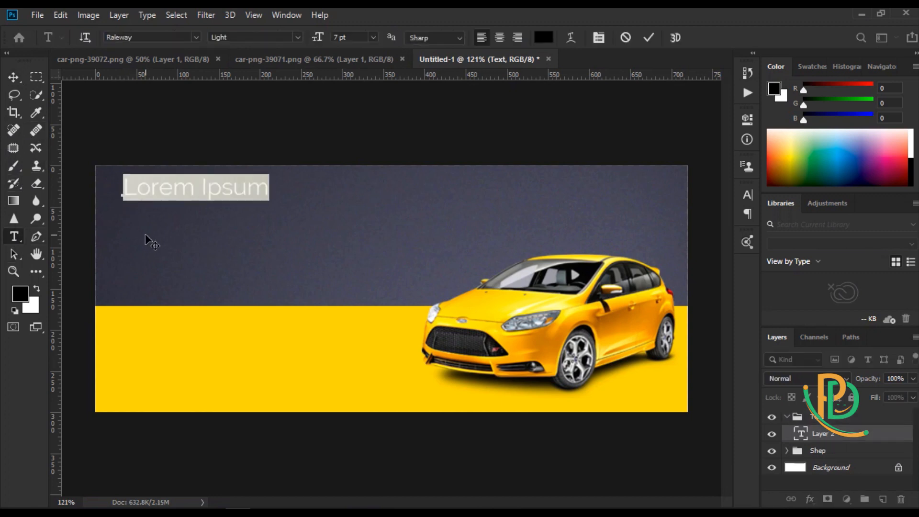
key("ctrl+v")
Replace the Lorem Ipsum placeholder with "Meroedes", set its font to Poppins Medium and nudge the text slightly.
left_click_drag(123, 187, 271, 190)
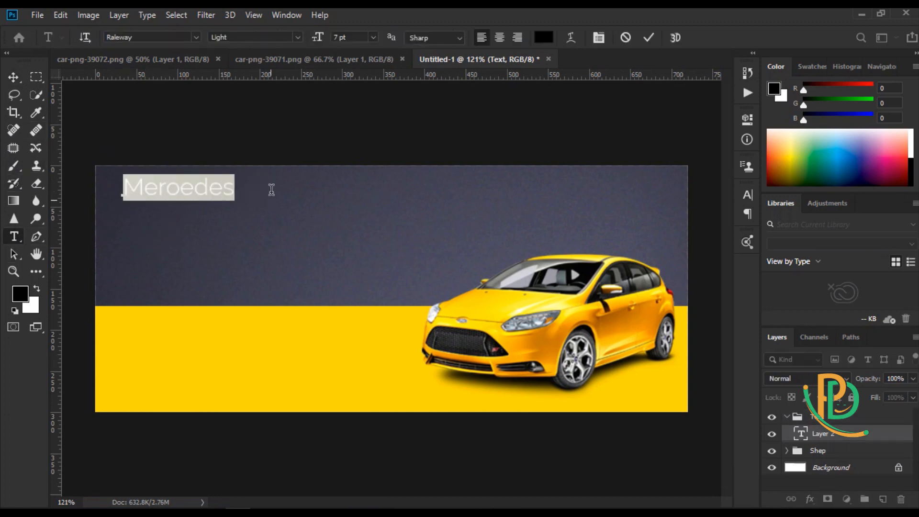
left_click(153, 32)
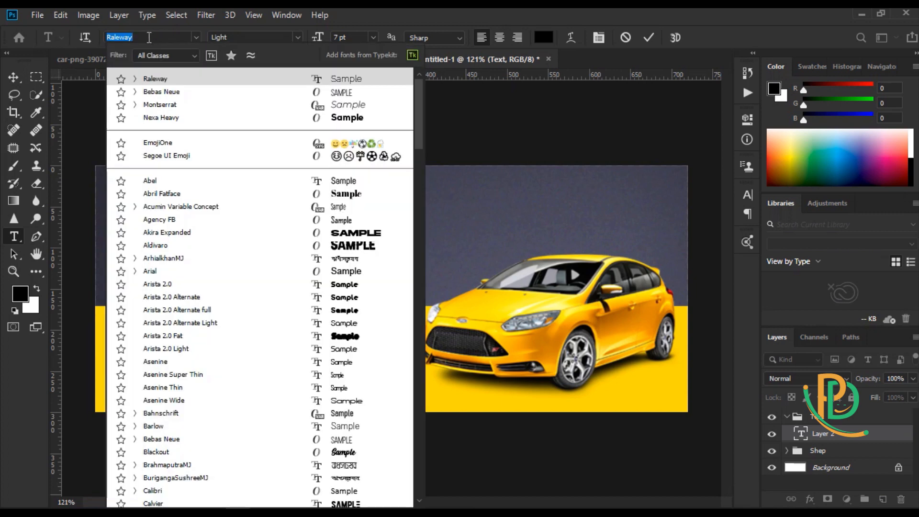
type("pop")
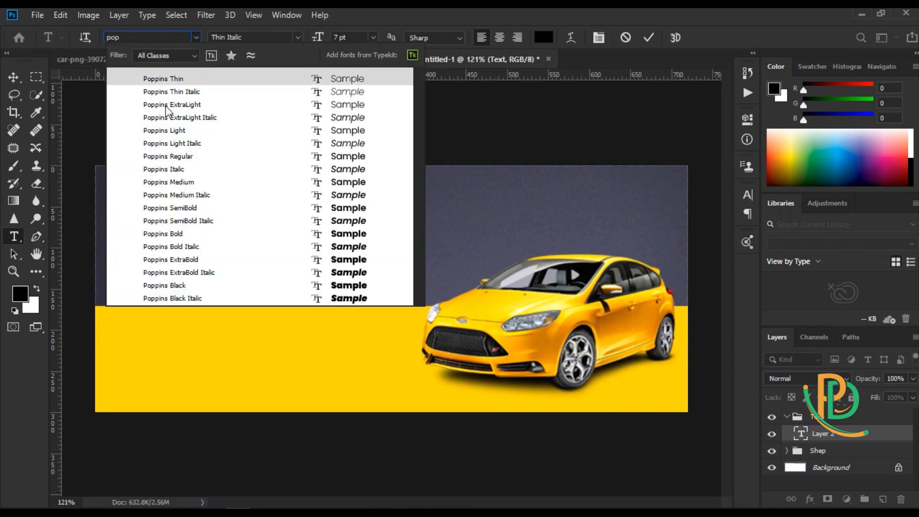
left_click(181, 182)
left_click(13, 78)
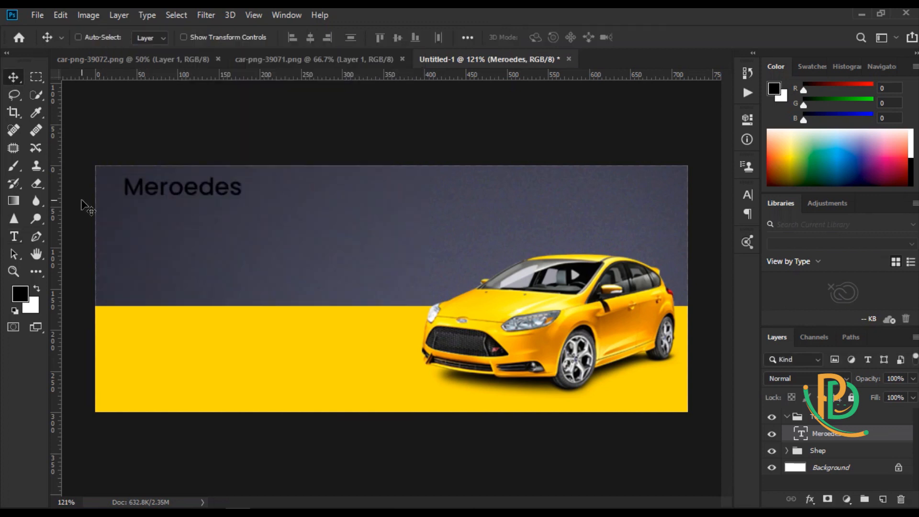
left_click_drag(169, 192, 173, 192)
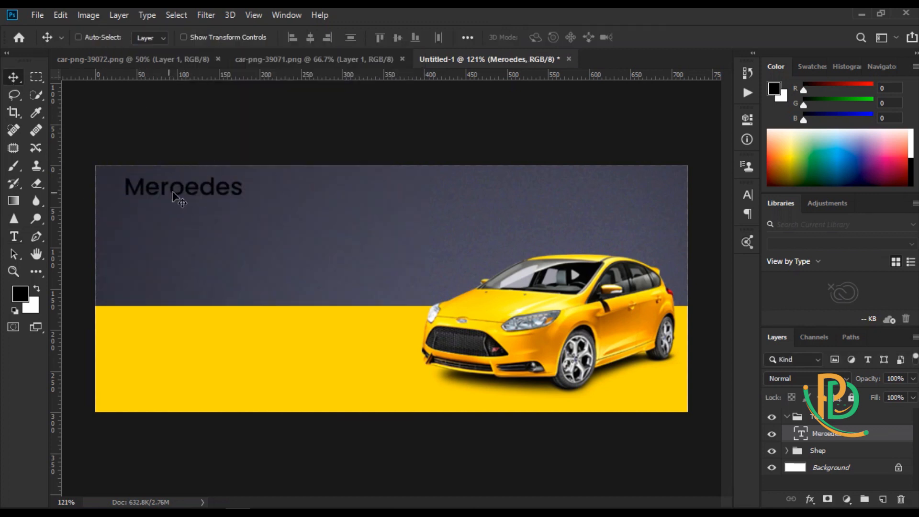
Change the color of the Meroedes text to yellow ffd801.
double_click(177, 190)
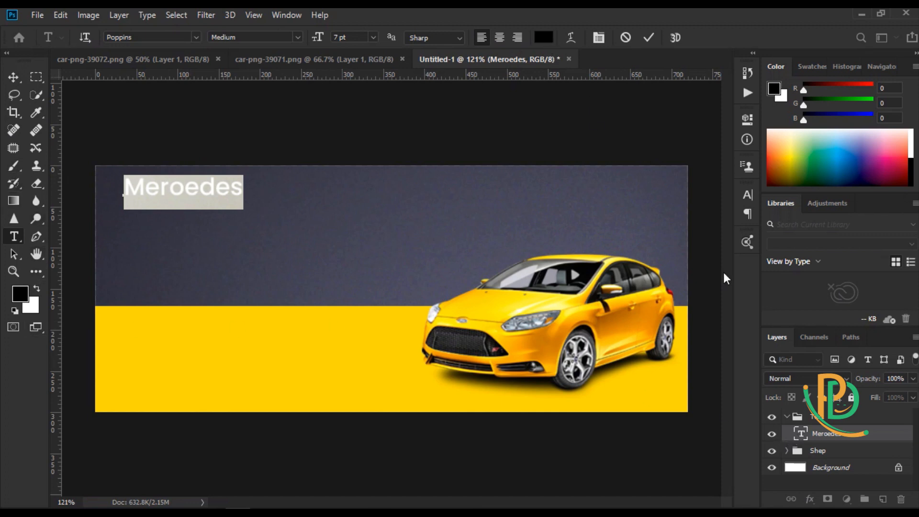
left_click(547, 36)
left_click(339, 353)
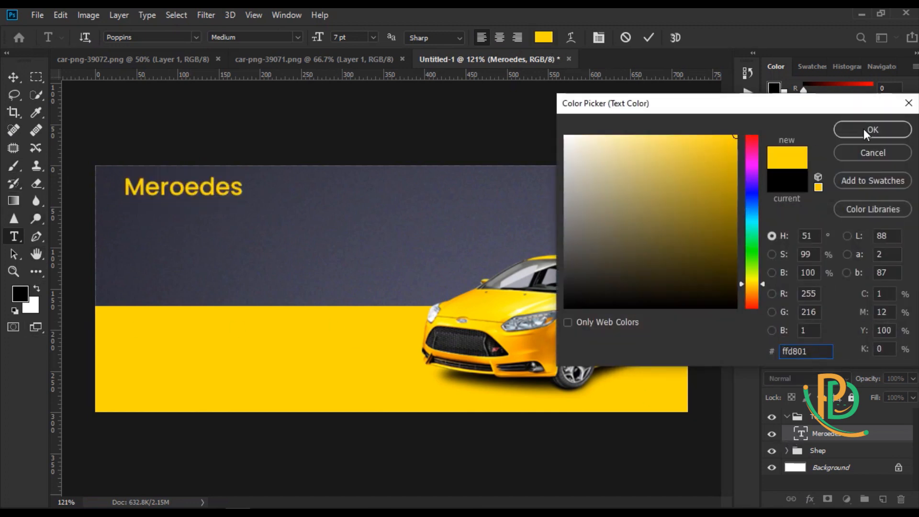
left_click(863, 128)
key("ctrl+Return")
key("v")
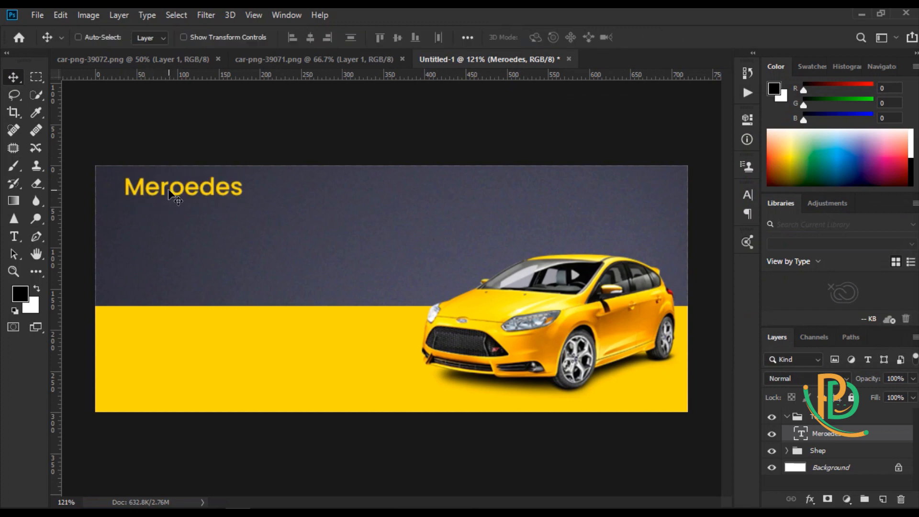
Select the Meroedes text for editing and open its Character settings.
double_click(168, 193)
left_click(147, 15)
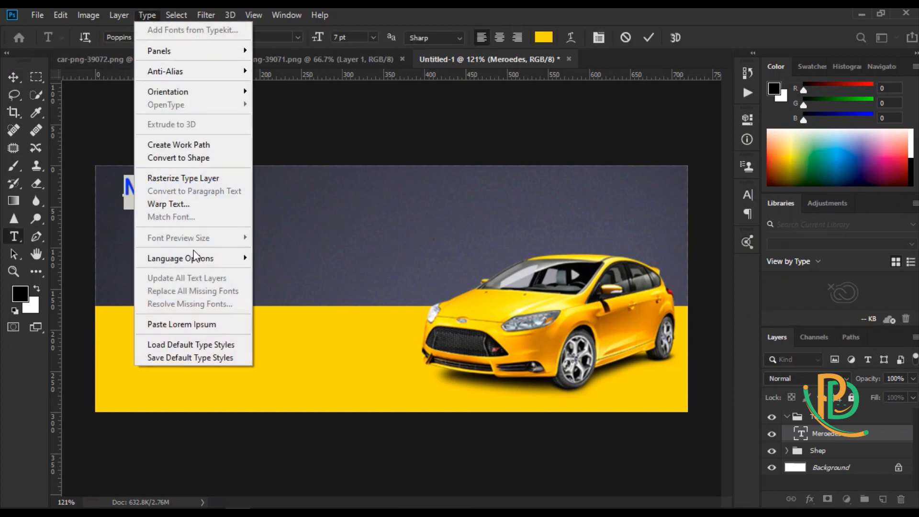
mouse_move(202, 76)
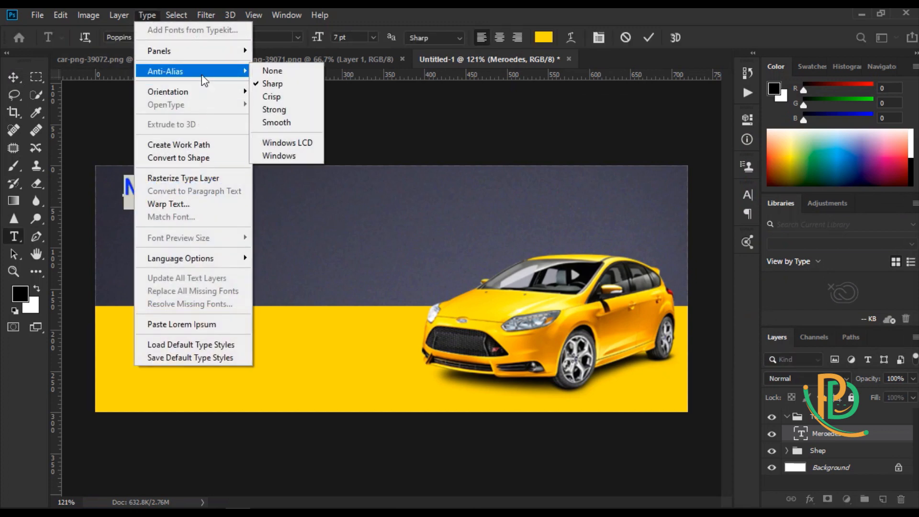
mouse_move(205, 59)
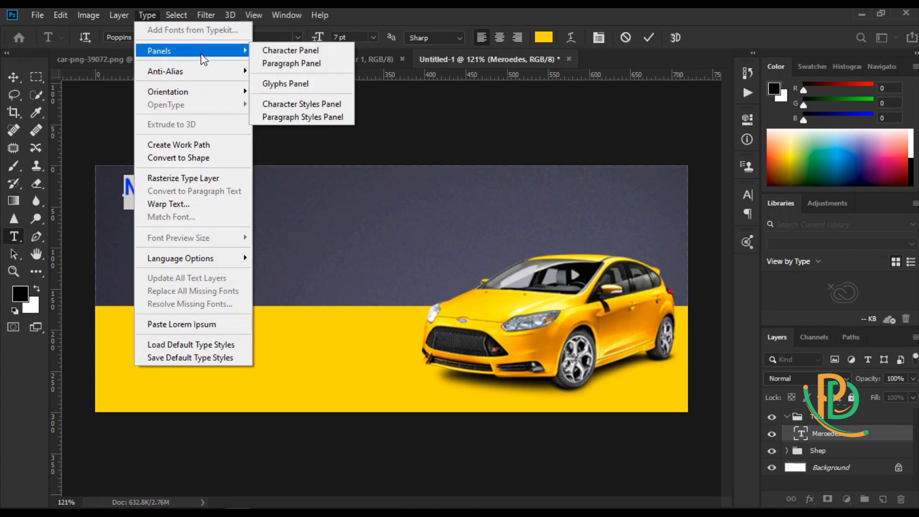
left_click(308, 84)
left_click(708, 264)
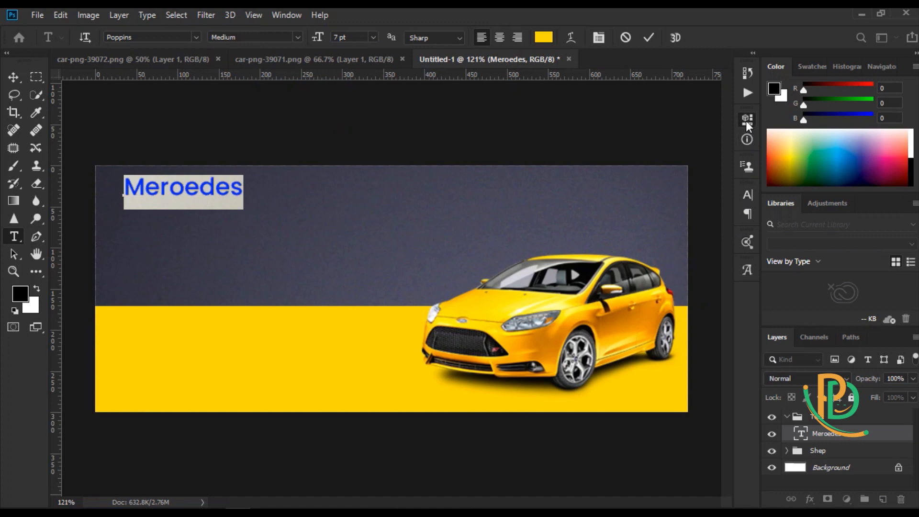
left_click(747, 120)
left_click(659, 323)
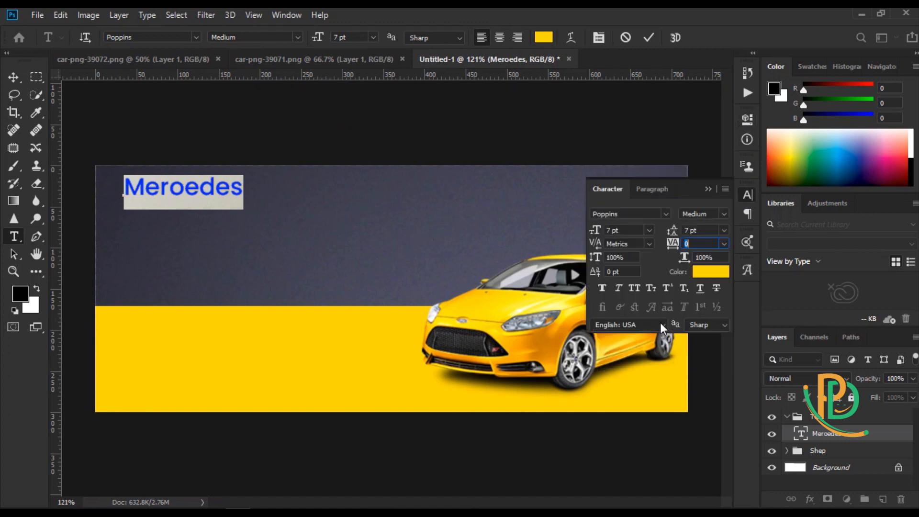
Apply All Caps to the Meroedes heading, keeping Faux Bold off.
left_click(605, 290)
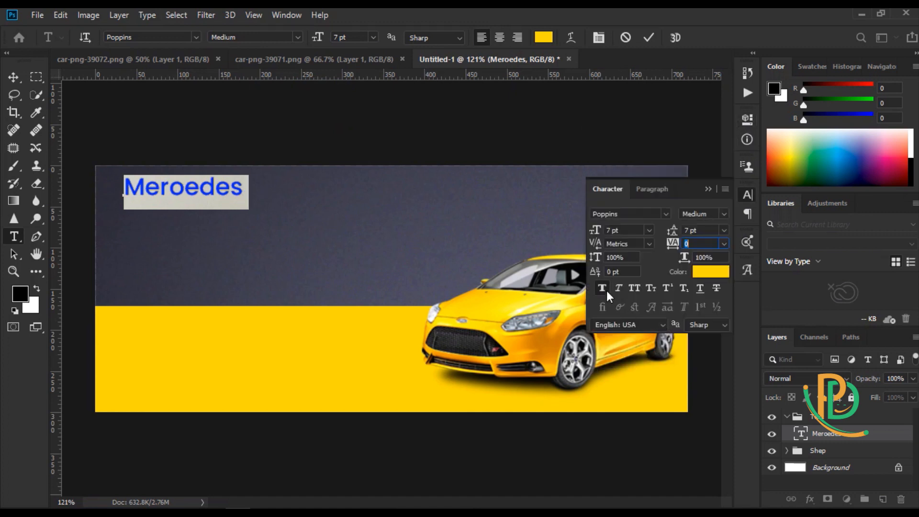
left_click(743, 192)
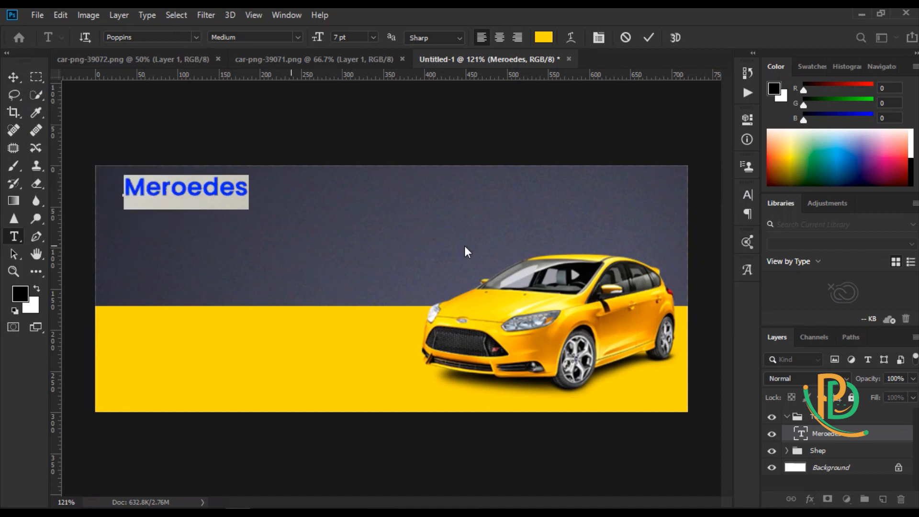
left_click(744, 194)
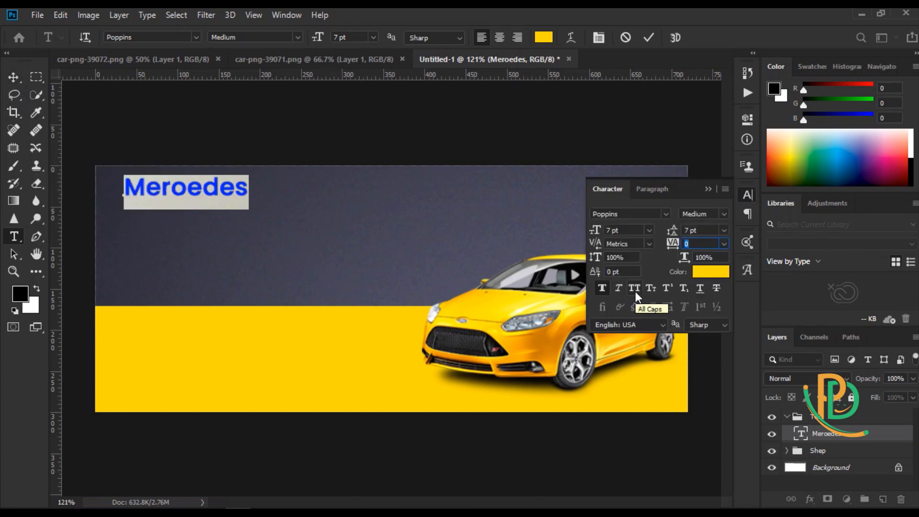
left_click(636, 291)
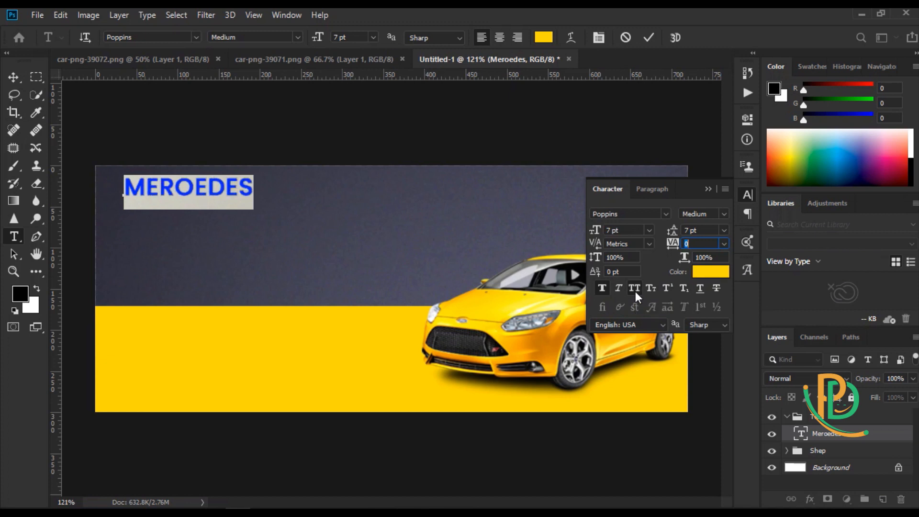
left_click(602, 288)
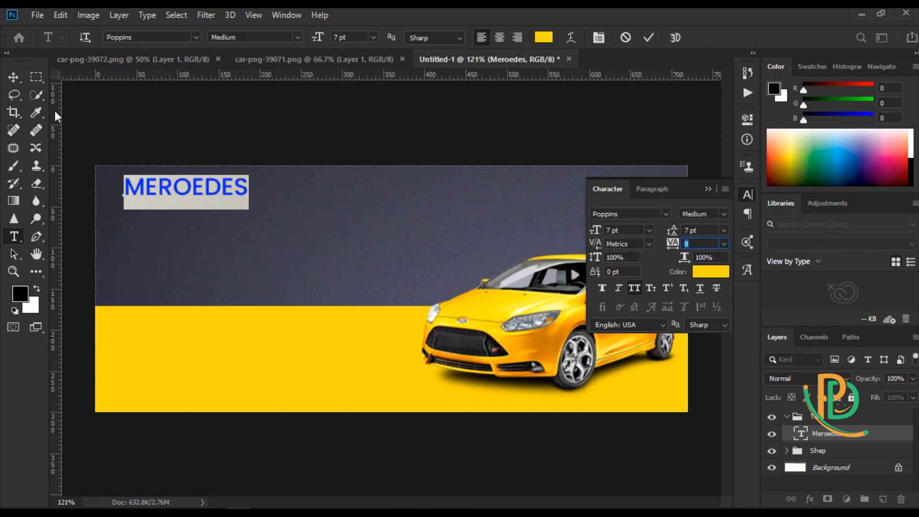
key("ctrl+Return")
key("v")
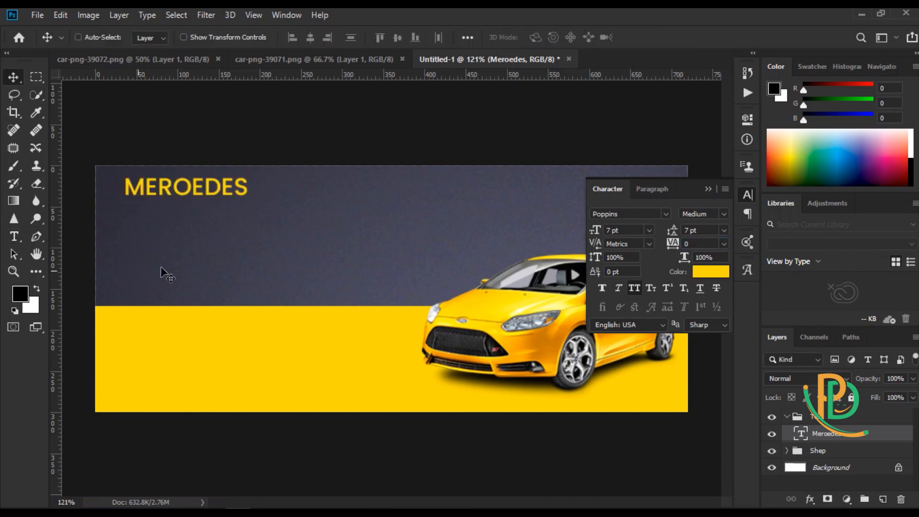
Duplicate the MEROEDES heading directly below the original and copy "Gallardo Lp560-4" from the Text Notped file in Notepad.
left_click_drag(172, 189, 179, 212)
double_click(179, 211)
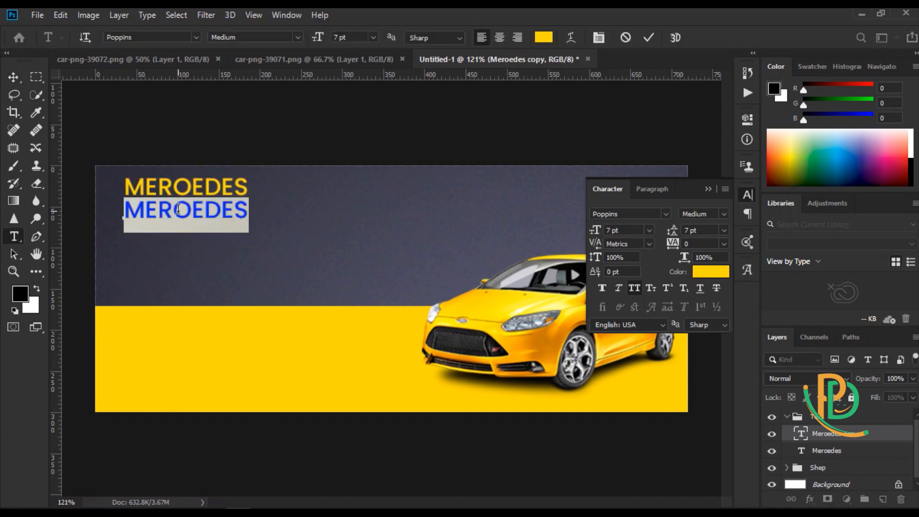
key("alt+Tab")
left_click_drag(392, 121, 525, 122)
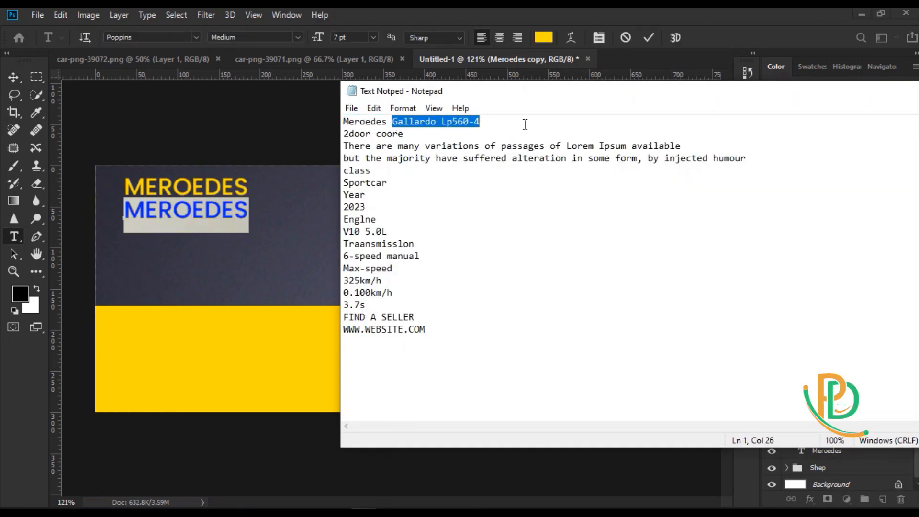
right_click(455, 122)
left_click(478, 168)
Switch back to Photoshop and replace the duplicated heading's text with "Gallardo Lp560-4".
key("alt+Tab")
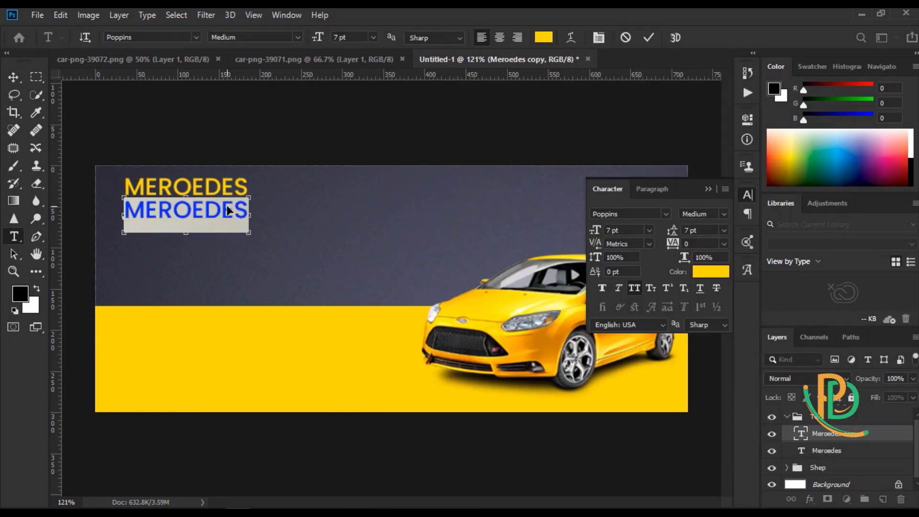
key("ctrl+v")
left_click(13, 77)
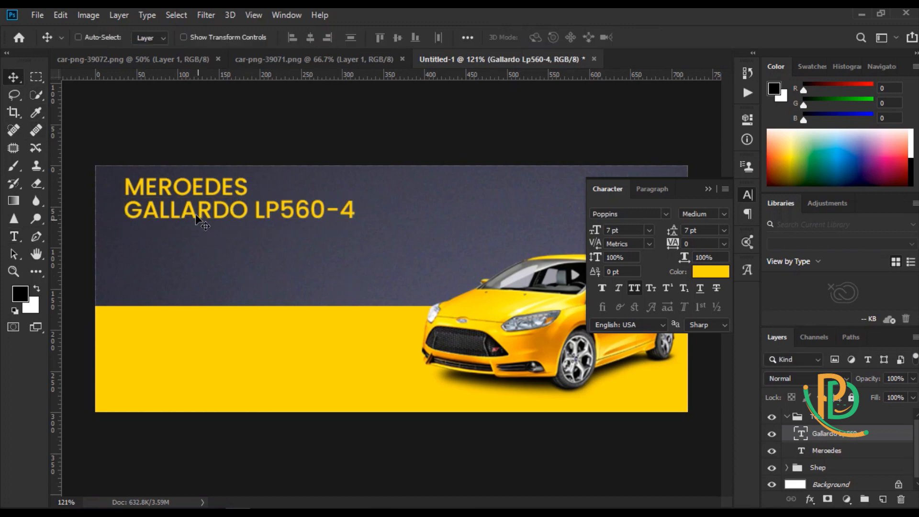
Change the color of the Gallardo Lp560-4 text to light gray eeeeee.
double_click(196, 214)
left_click(543, 38)
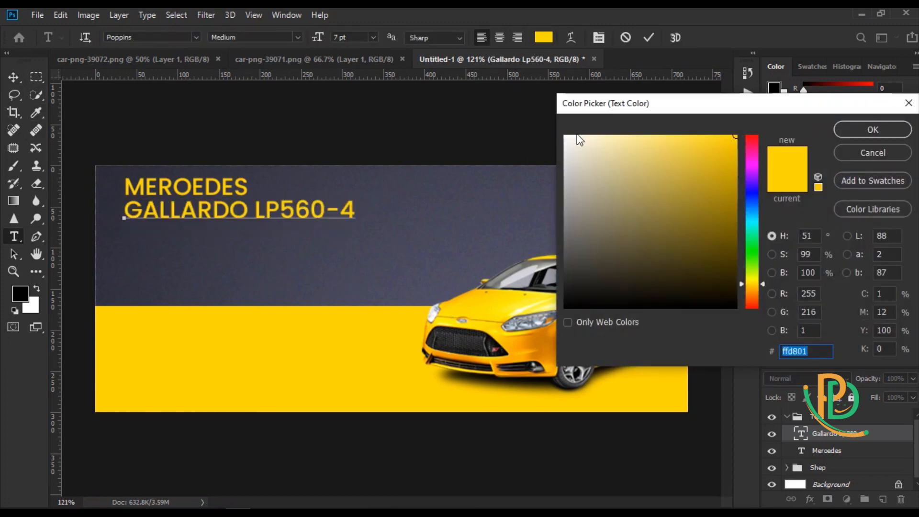
left_click(575, 142)
left_click(563, 149)
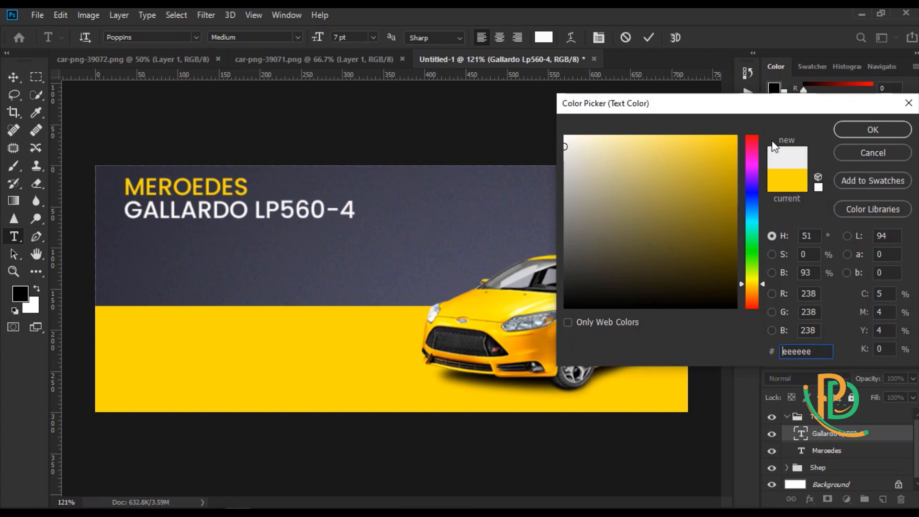
left_click(854, 134)
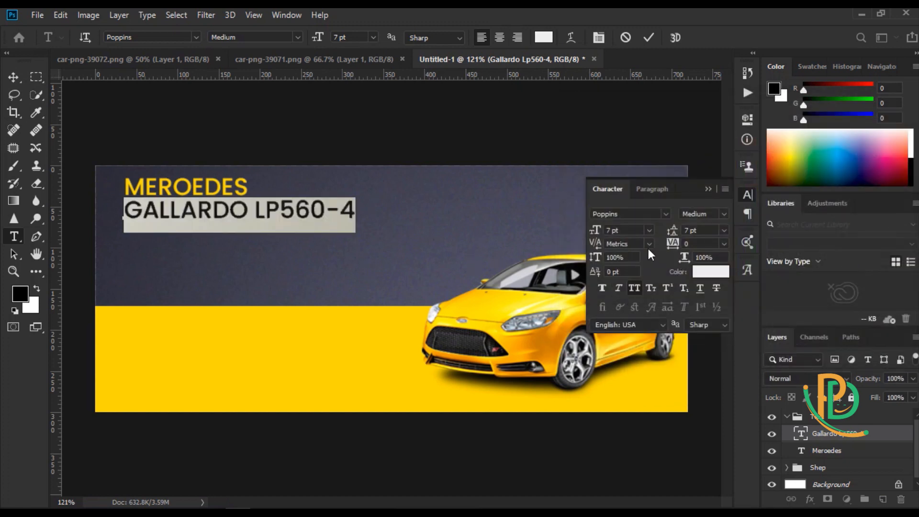
Format the Gallardo Lp560-4 line as 6 pt Poppins Regular with a tracking of 60.
left_click(648, 230)
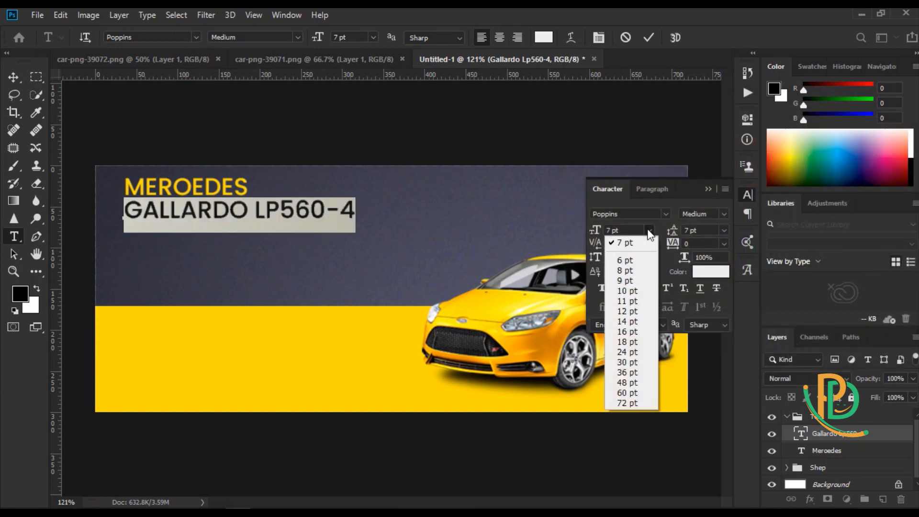
left_click(631, 260)
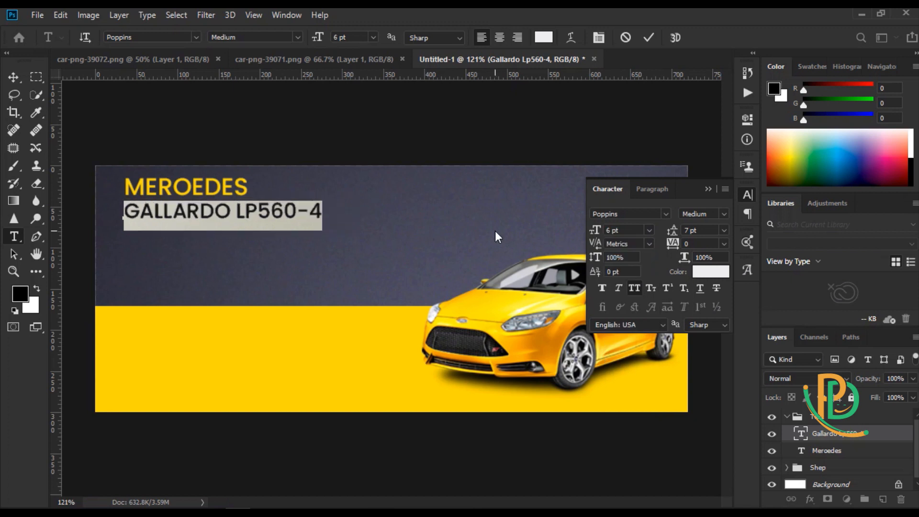
left_click(721, 216)
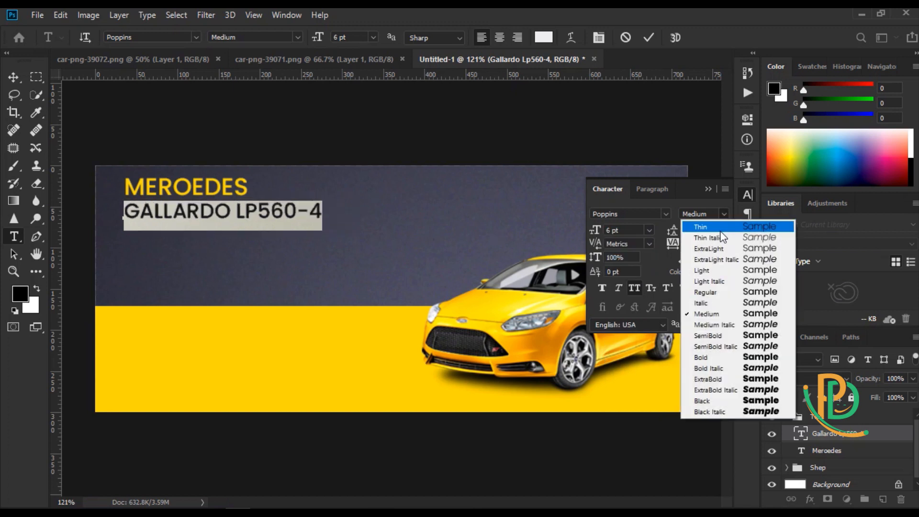
left_click(722, 290)
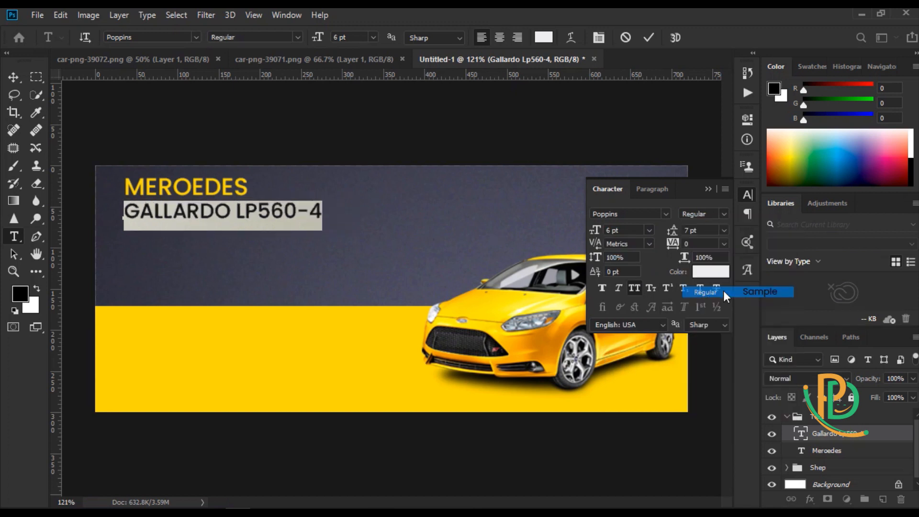
left_click(710, 243)
key("Up")
key("Up")
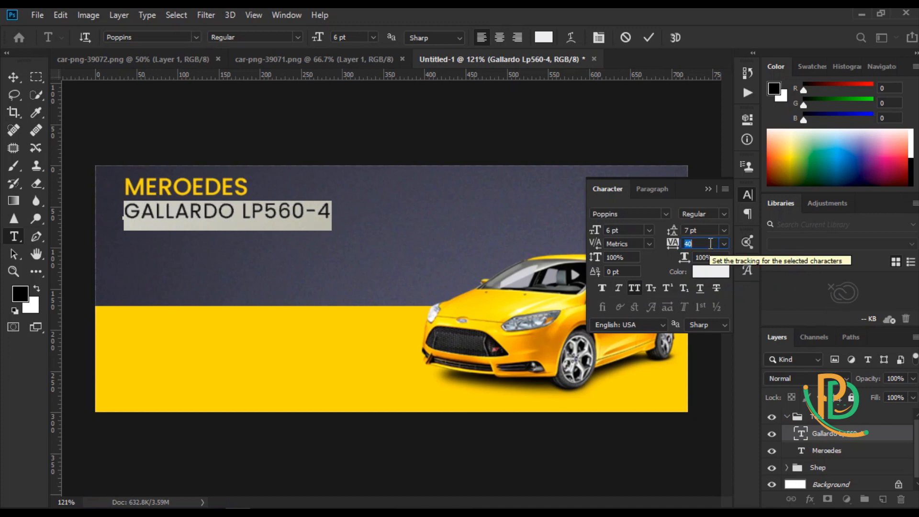
key("Up")
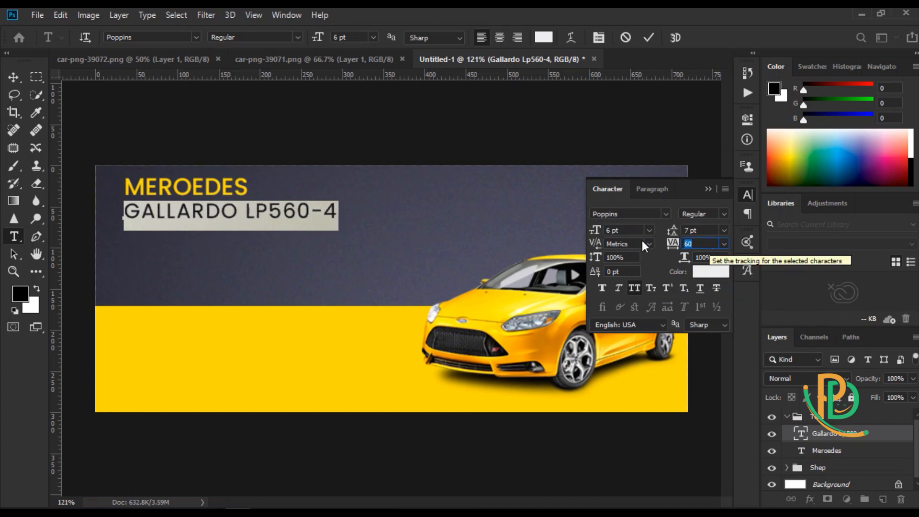
left_click(14, 77)
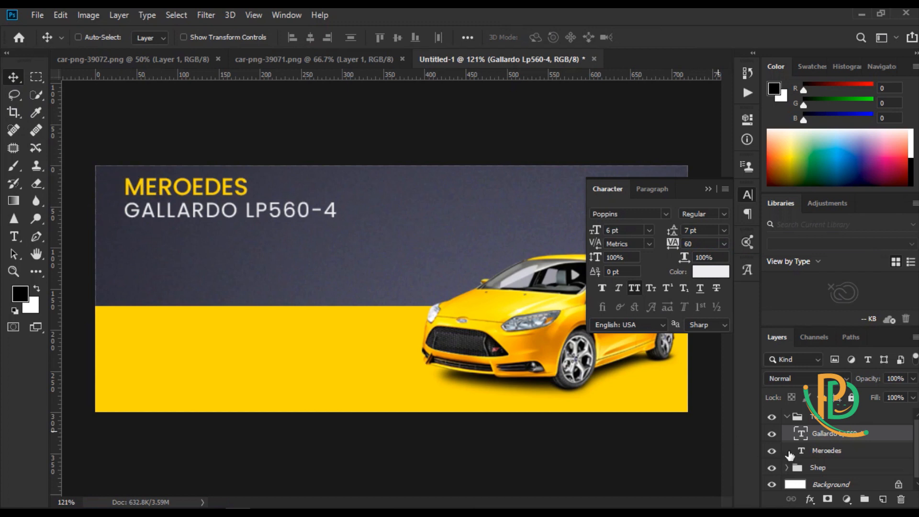
key("z")
left_click(816, 452, "shift")
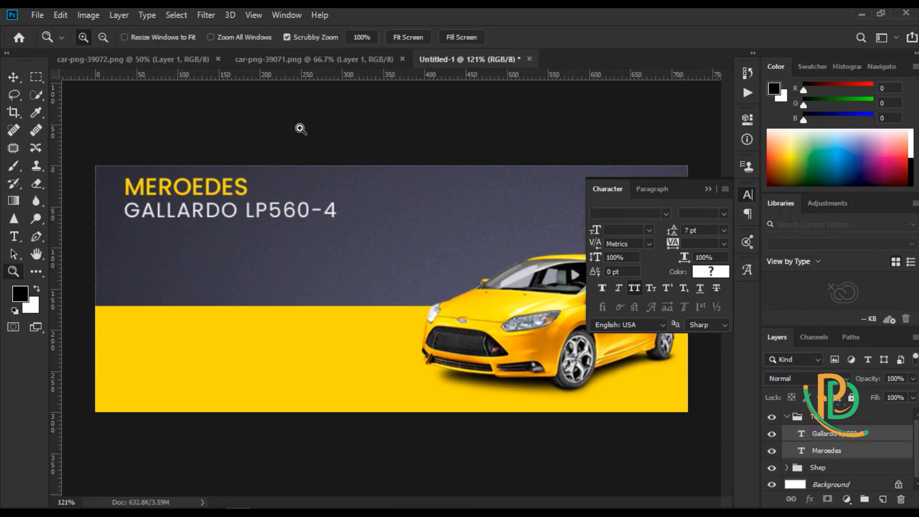
left_click(837, 450)
left_click(827, 437, "shift")
left_click(771, 451)
left_click(771, 451)
left_click(837, 451)
left_click(818, 435)
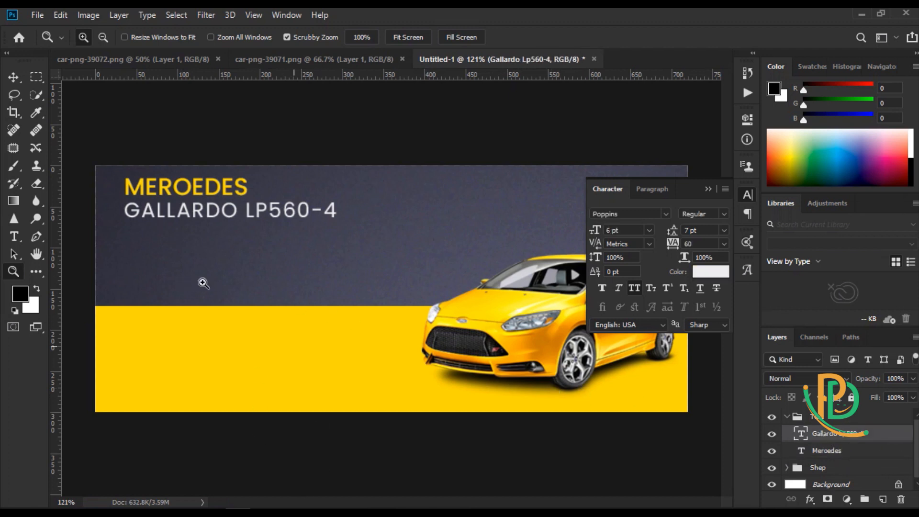
Duplicate the Gallardo Lp560-4 line directly below the original and set the copy's tracking to 0.
key("v")
left_click_drag(181, 210, 181, 233, "alt")
double_click(266, 239)
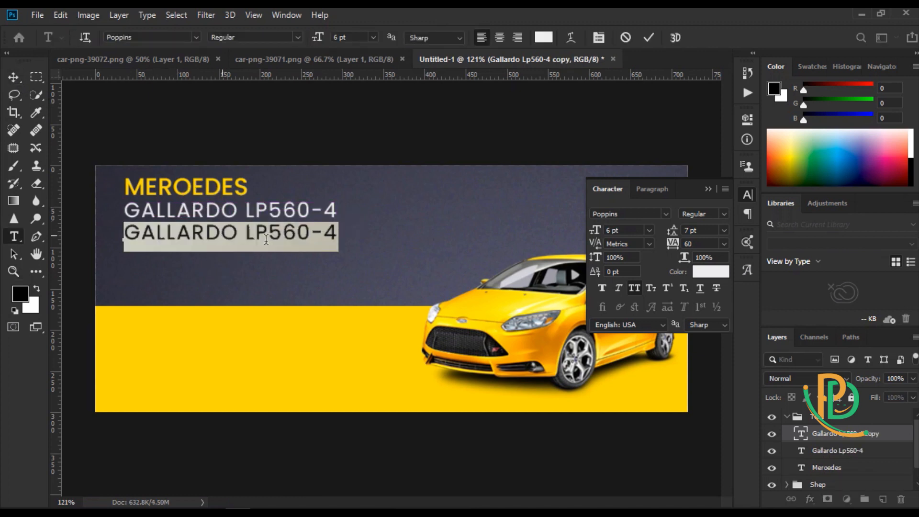
left_click(724, 248)
left_click(697, 322)
Switch to the Text Notped file in Notepad and copy the "2door coore" line.
key("alt+Tab")
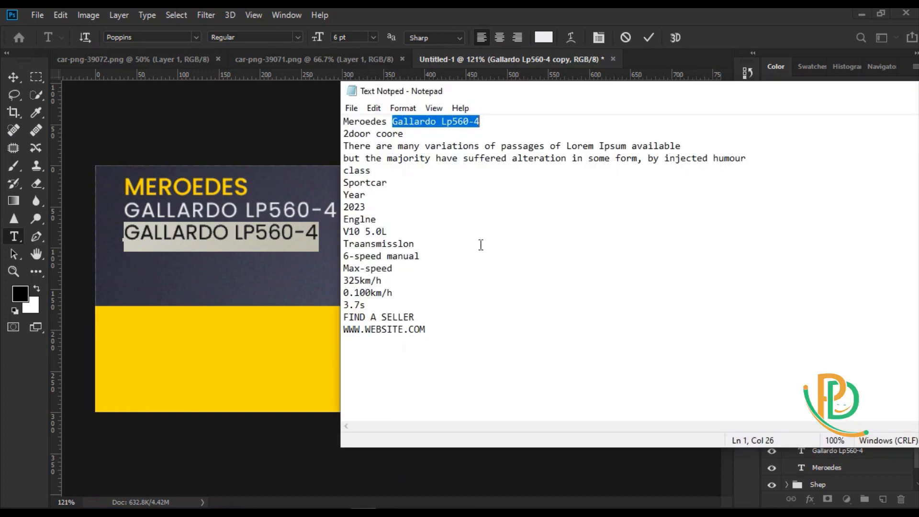
left_click_drag(406, 135, 350, 135)
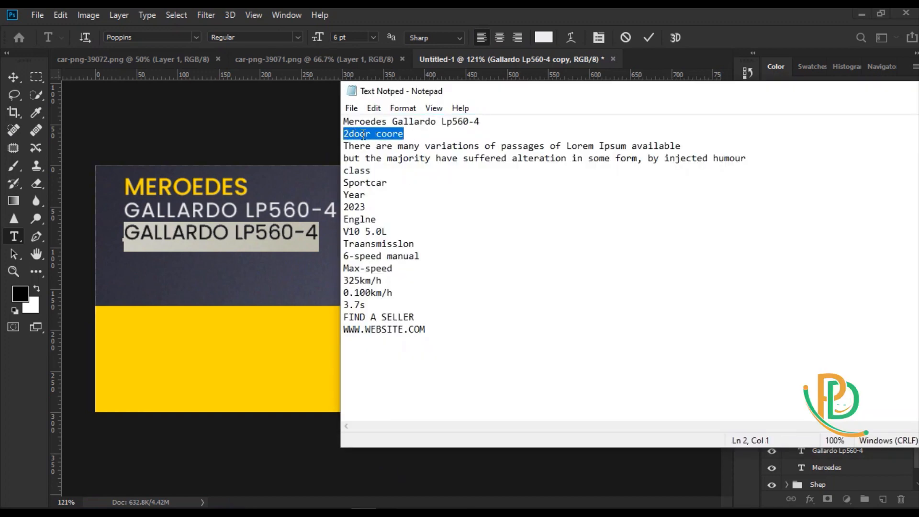
right_click(363, 134)
left_click(448, 179)
Switch back to Photoshop and replace the duplicated line's text with "2door coore".
left_click(258, 239)
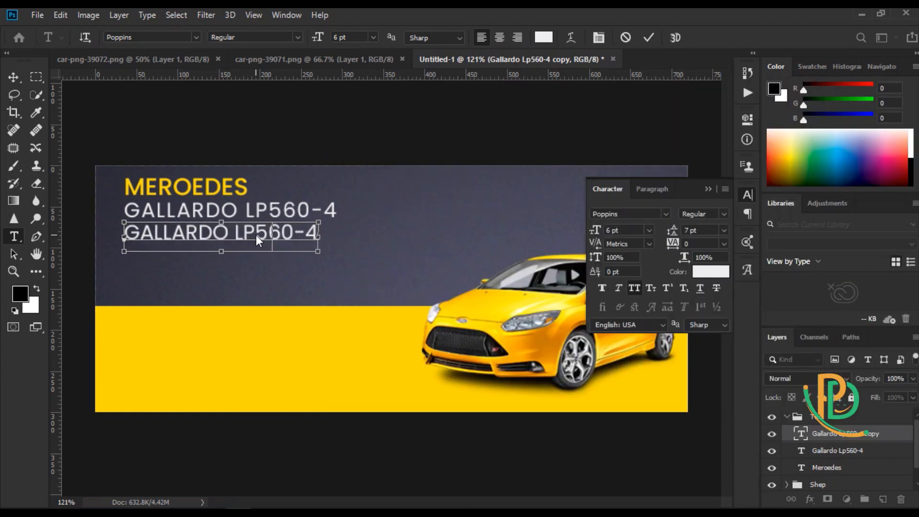
key("ctrl+a")
key("ctrl+v")
key("ctrl+Return")
key("v")
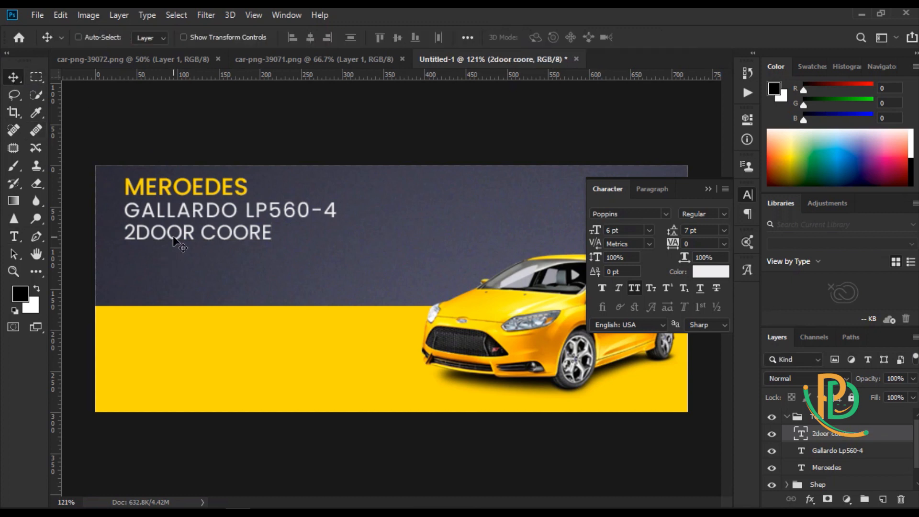
Turn off All Caps for the 2door coore text.
double_click(177, 243)
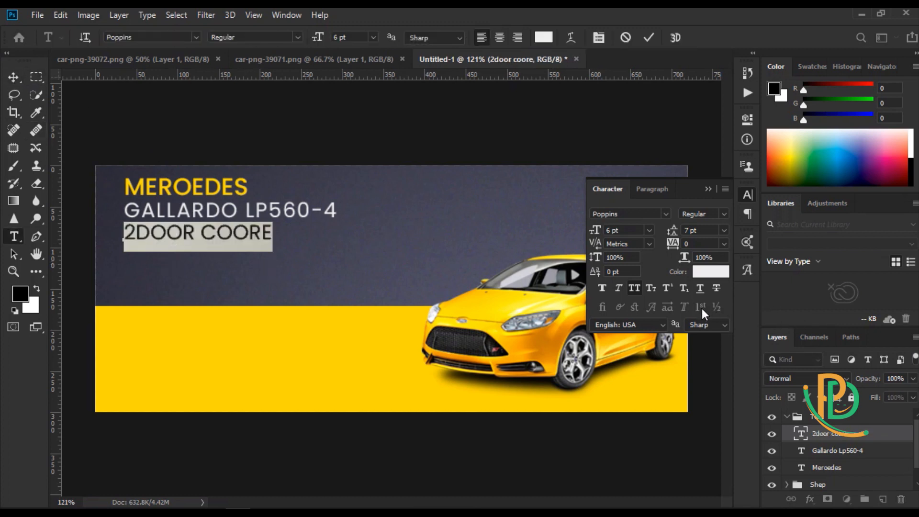
left_click(633, 289)
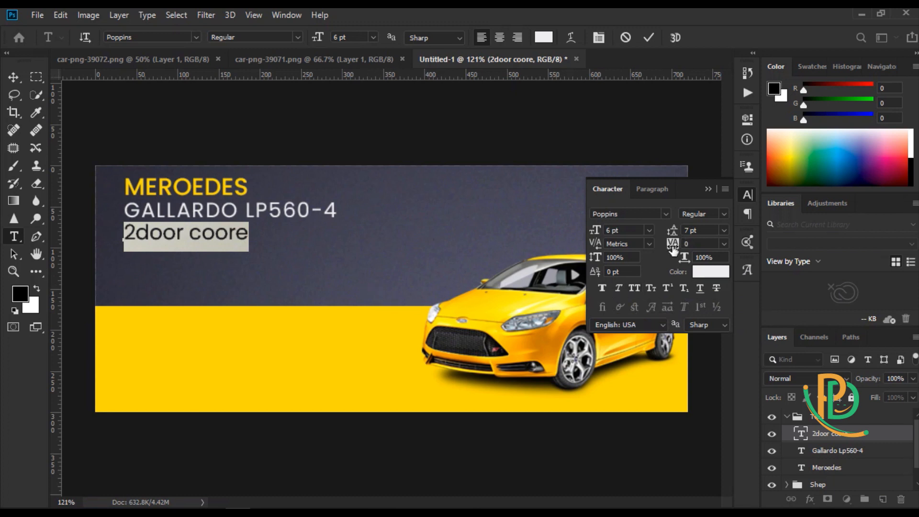
left_click(708, 190)
left_click(747, 195)
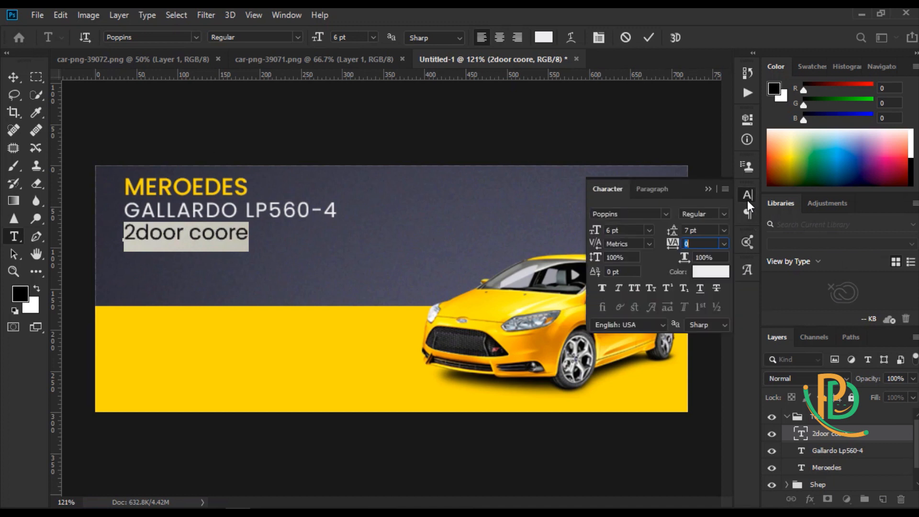
Nudge the 2door coore line down about 12 px to open a gap below the Gallardo Lp560-4 line.
left_click(13, 77)
key("Down")
key("Down")
key("Down")
key("Down")
key("Down")
key("Down")
key("Down")
key("Down")
key("Down")
key("Down")
key("Down")
key("Down")
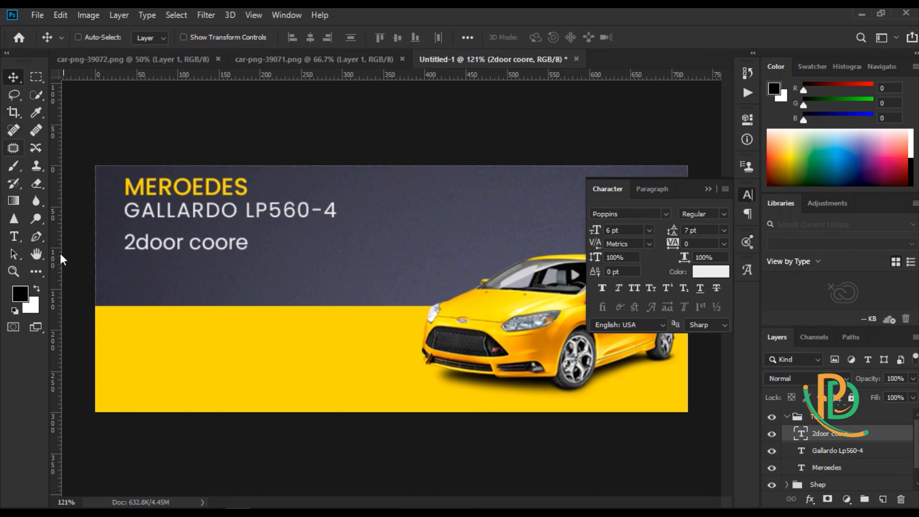
Turn off All Caps and Small Caps for the Gallardo Lp560-4 text so it uses normal letter case.
left_click(798, 457)
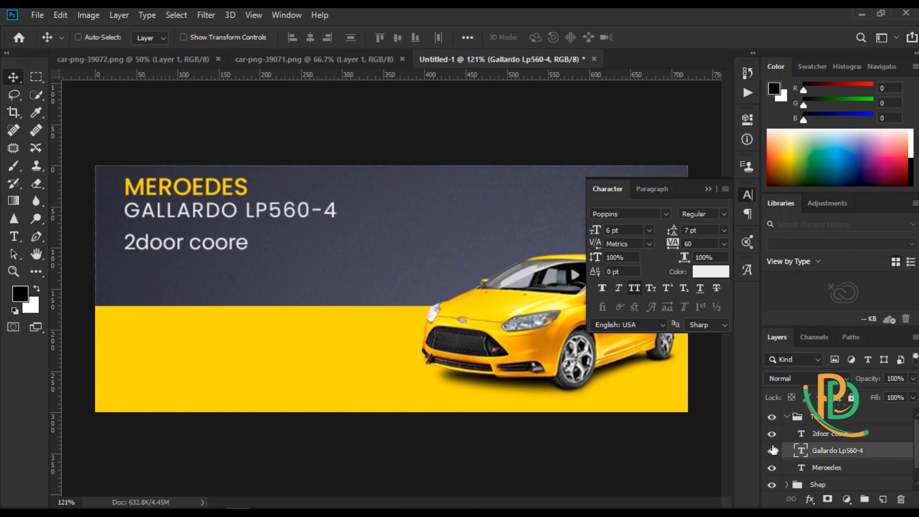
double_click(801, 450)
left_click(651, 287)
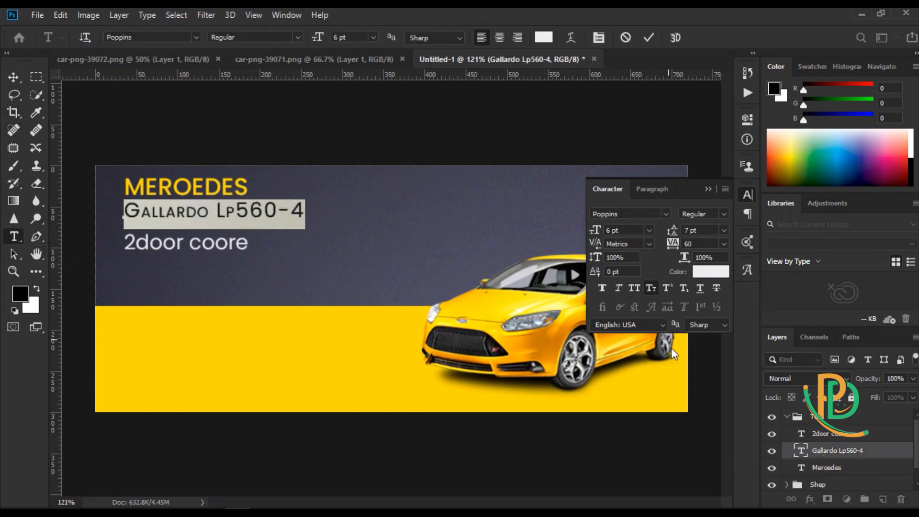
left_click(636, 292)
left_click(636, 292)
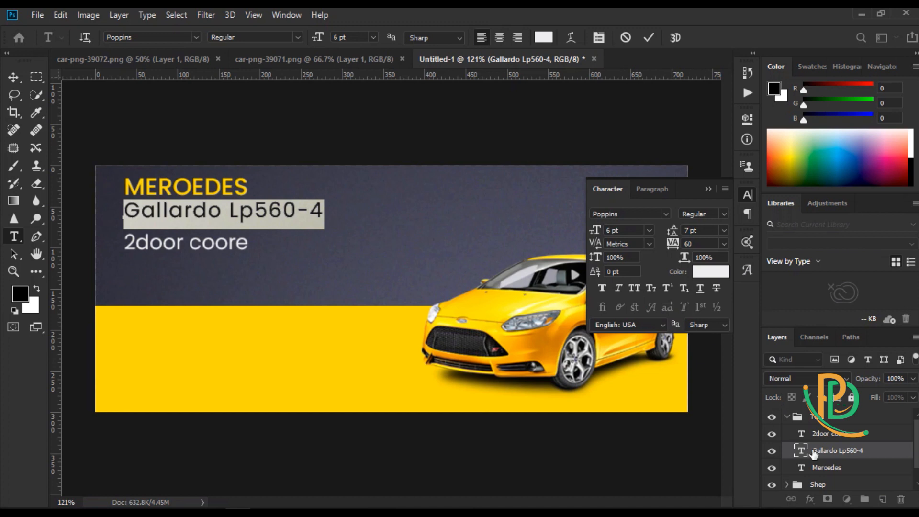
key("Escape")
key("v")
Draw a horizontal line 145 px wide and 1 px thick between the Gallardo Lp560-4 and 2door coore lines, just above the Shep group.
left_click(818, 467)
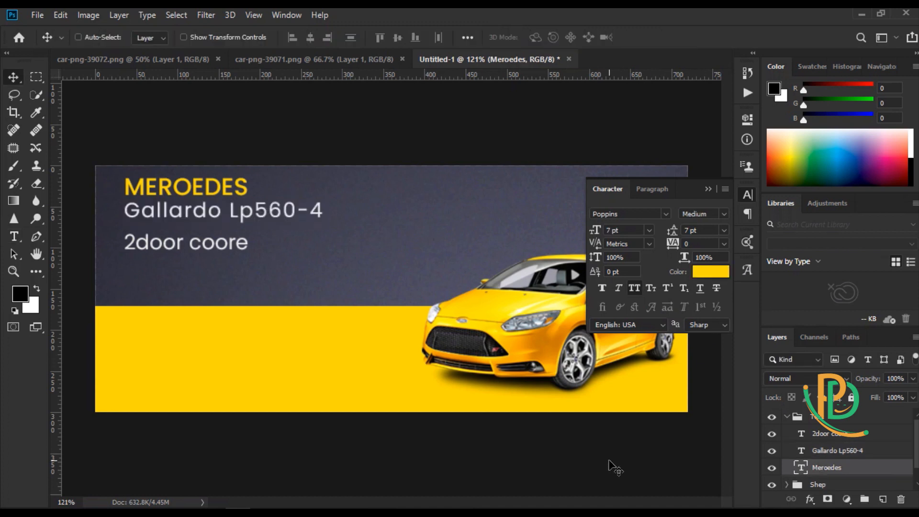
left_click(826, 480)
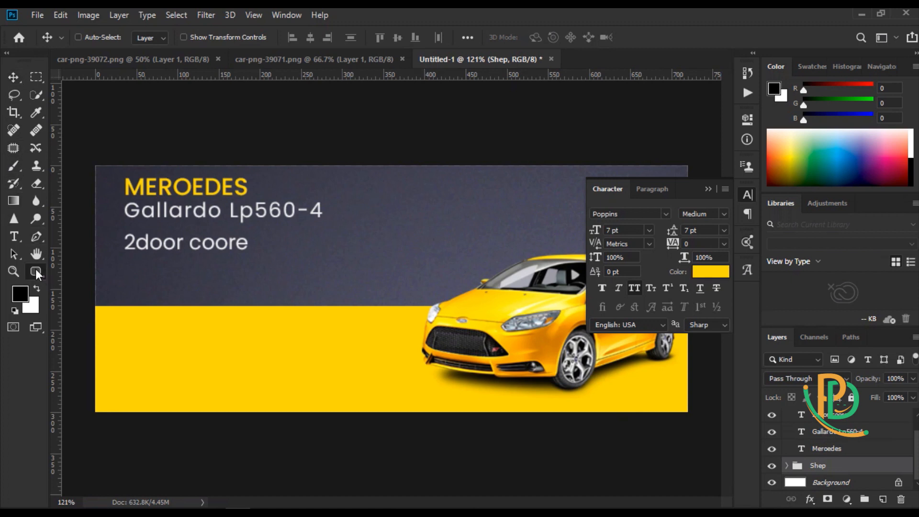
left_click(36, 271)
left_click(91, 473)
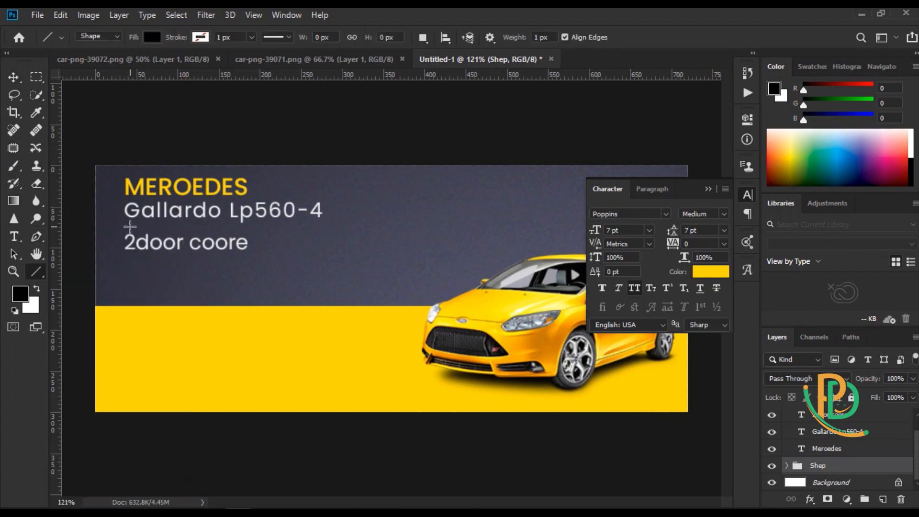
mouse_move(130, 225)
left_mouse_down()
mouse_move(280, 230)
mouse_move(249, 225)
left_mouse_up()
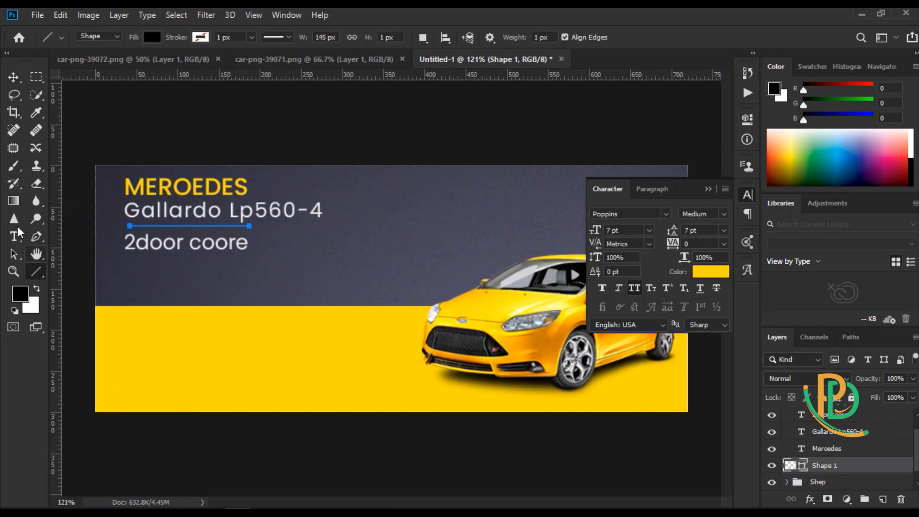
Fill the divider line with yellow ffd801 sampled from the banner's lower band.
double_click(787, 461)
left_click(378, 348)
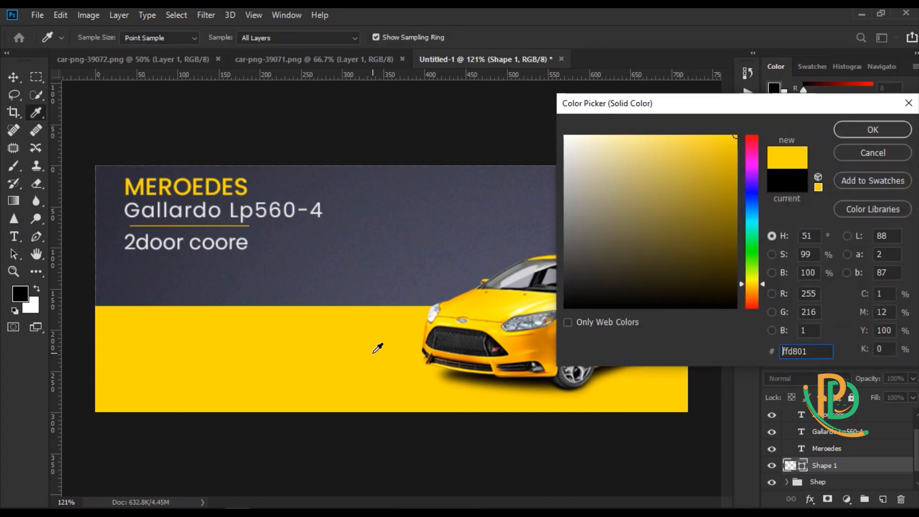
left_click(852, 135)
left_click(14, 77)
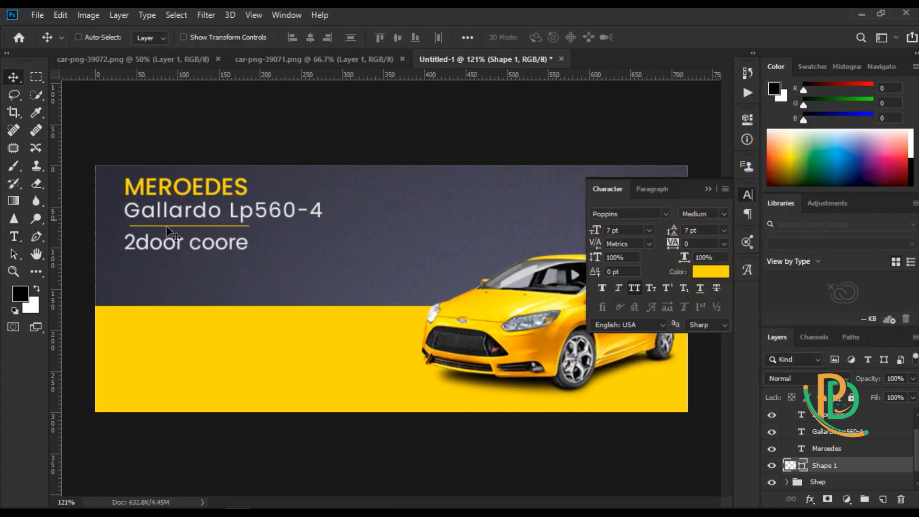
Align the left edges of the divider line and the three text layers Meroedes, Gallardo Lp560-4 and 2door coore.
scroll(840, 474, "down", 1)
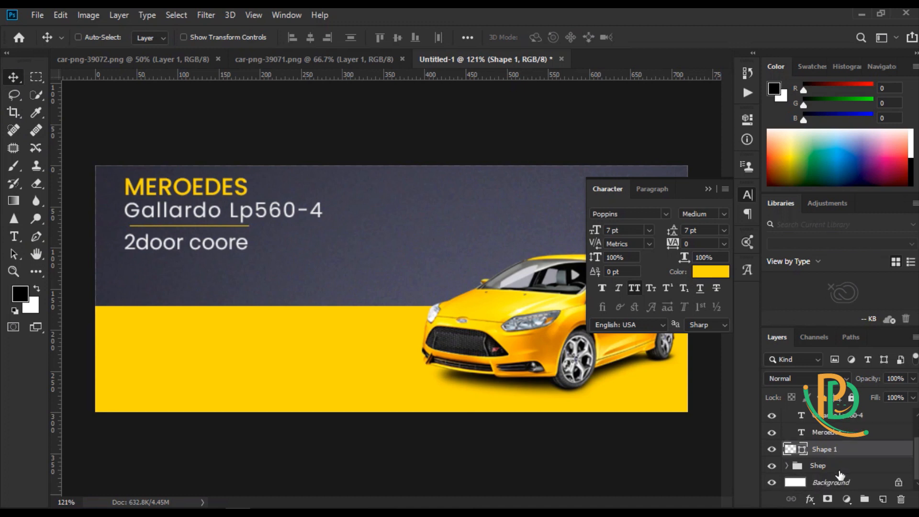
scroll(839, 468, "up", 1)
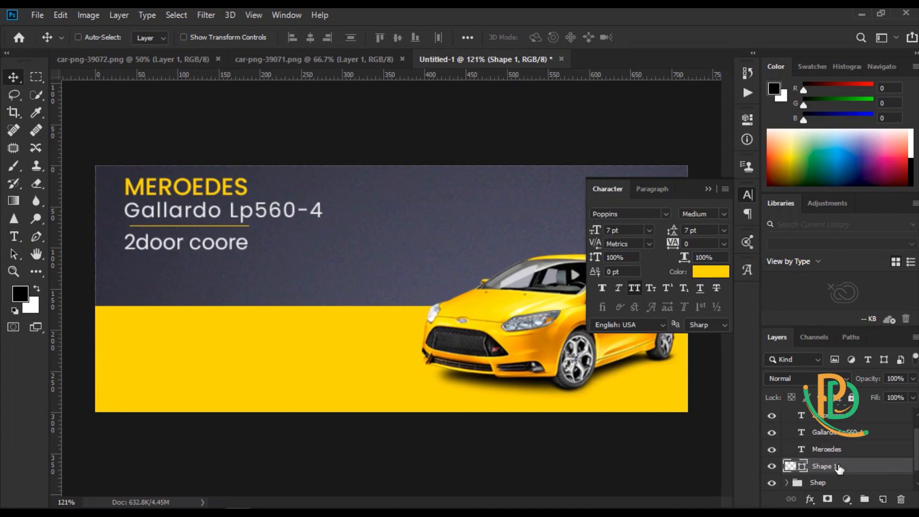
scroll(828, 447, "up", 1)
left_click(821, 433, "shift")
left_click(292, 38)
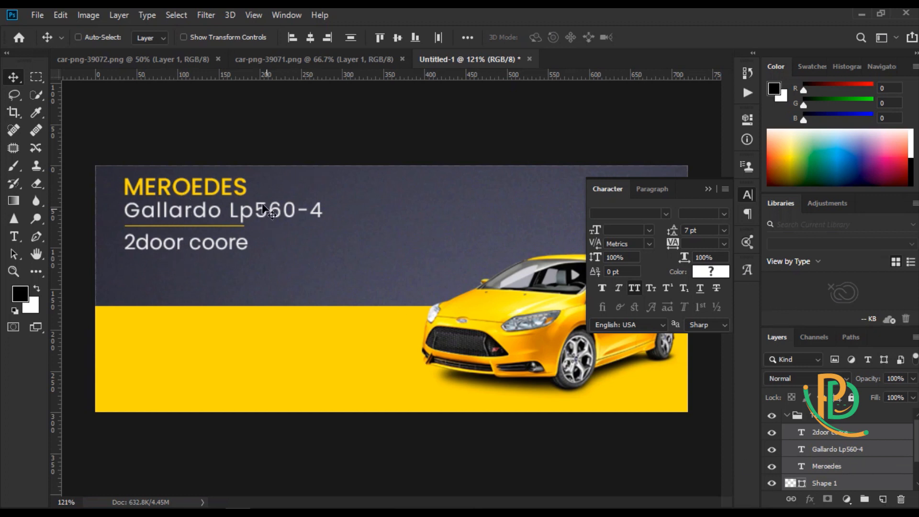
Check the left alignment of the text lines and divider against a temporary vertical guide, and remove the guide.
left_click(846, 437)
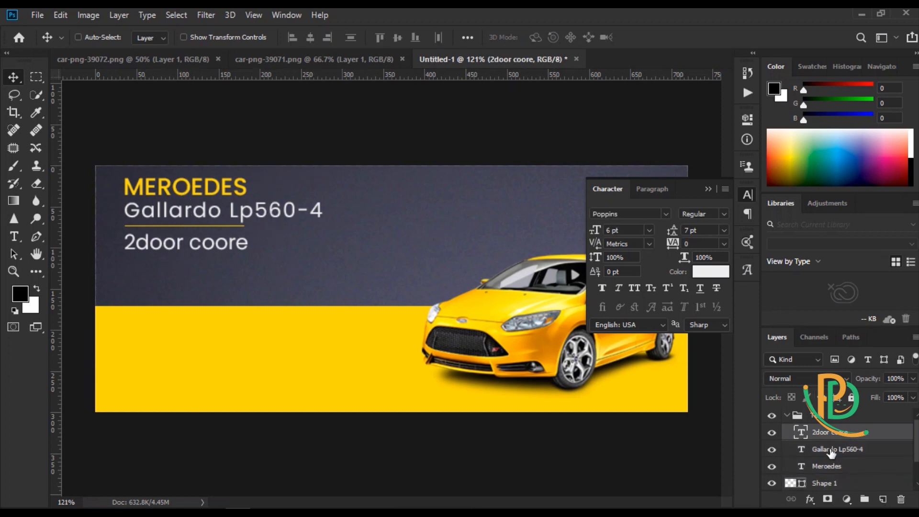
left_click(828, 451, "shift")
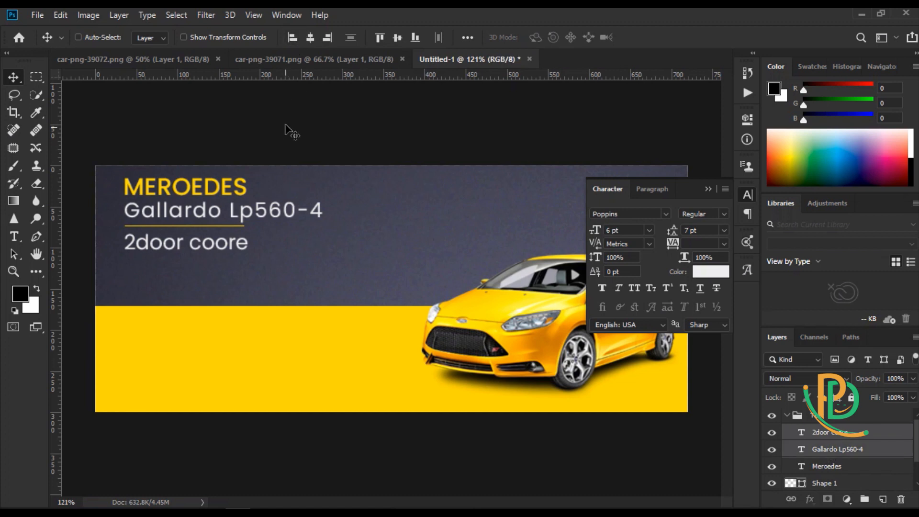
scroll(202, 221, "up", 2)
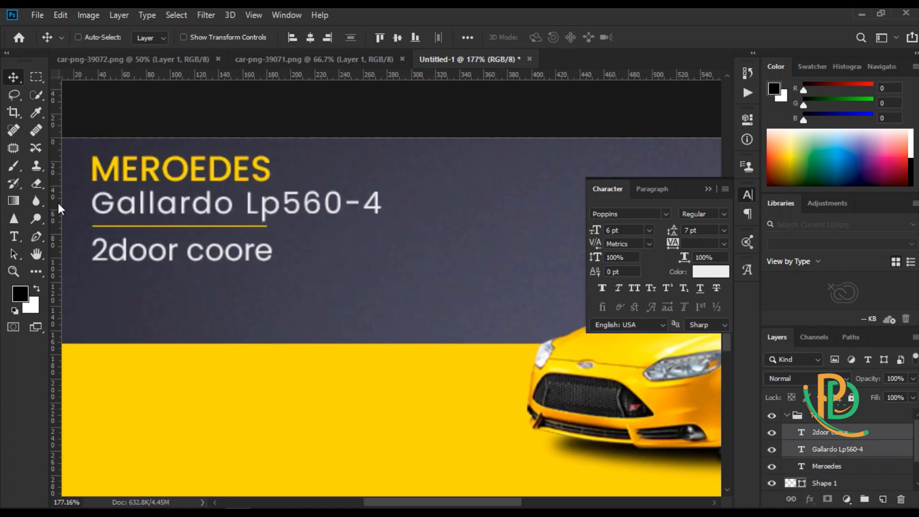
left_click_drag(59, 203, 87, 209)
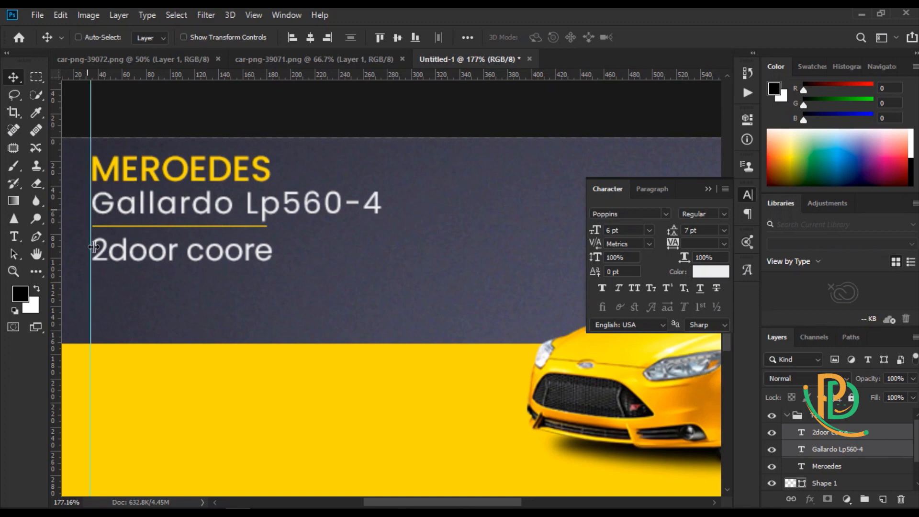
scroll(102, 202, "up", 4)
scroll(102, 202, "down", 5)
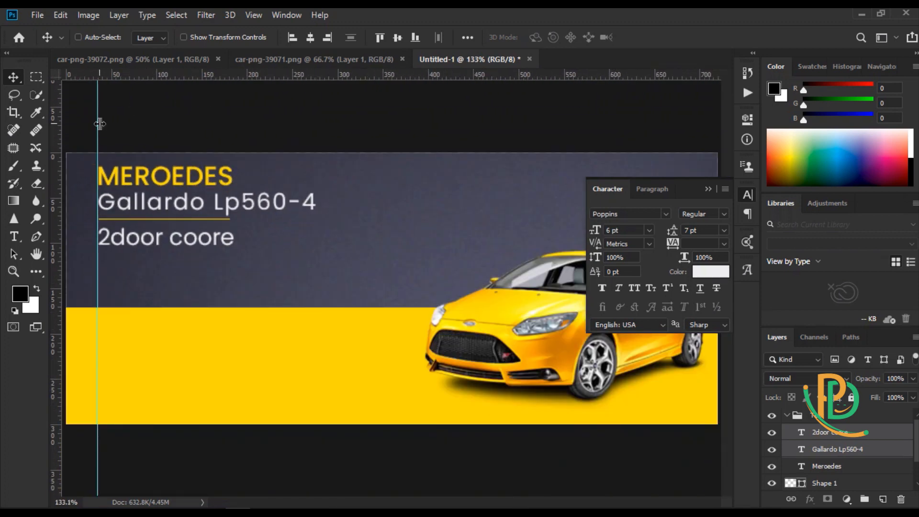
left_click_drag(96, 123, 59, 153)
scroll(255, 315, "down", 1)
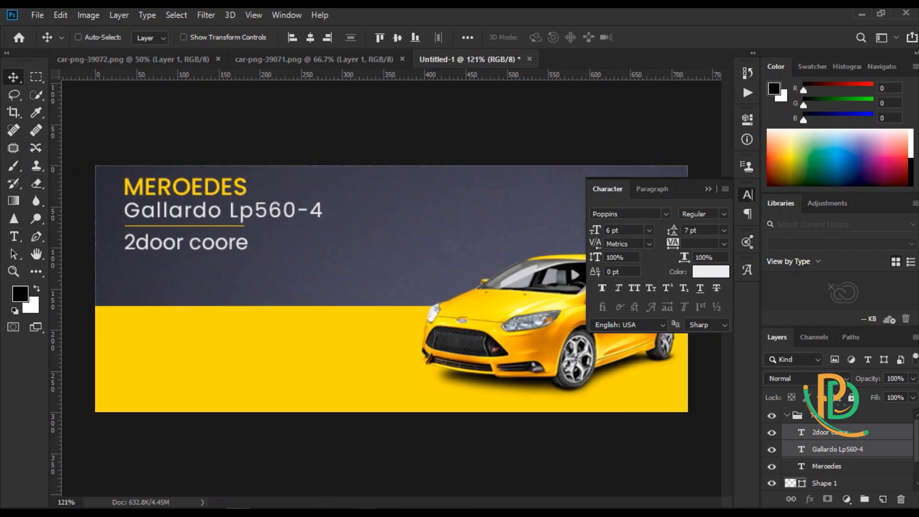
Switch to Notepad and copy the passage from "There are many variations" through "alteration".
key("alt+Tab")
left_click_drag(343, 145, 562, 160)
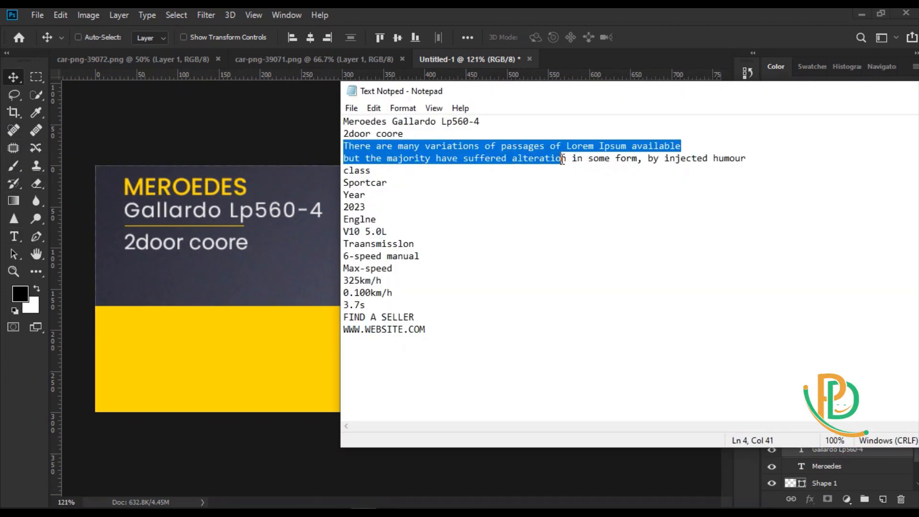
right_click(562, 159)
left_click(569, 189)
left_click(464, 12)
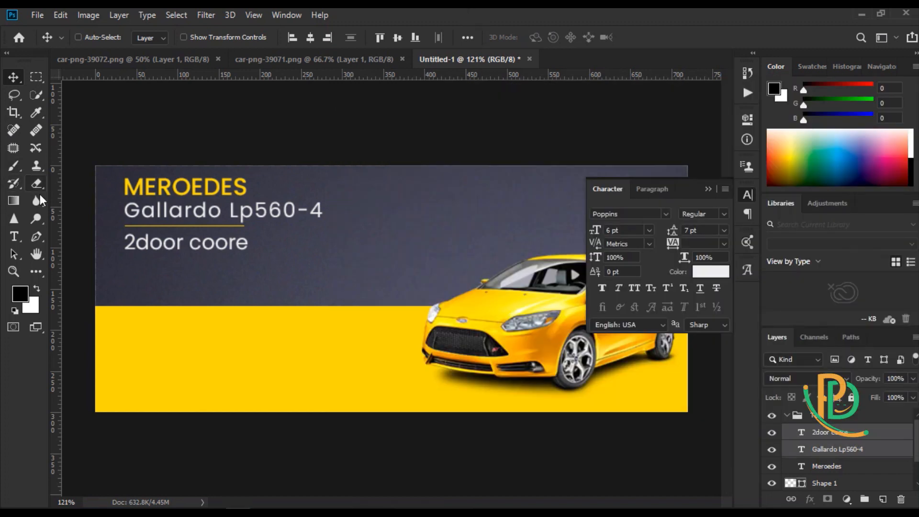
Create a paragraph text box below the 2door coore line in Photoshop and paste the copied passage into it.
left_click(14, 236)
left_click_drag(125, 264, 348, 300)
left_click_drag(355, 263, 352, 255)
key("ctrl+v")
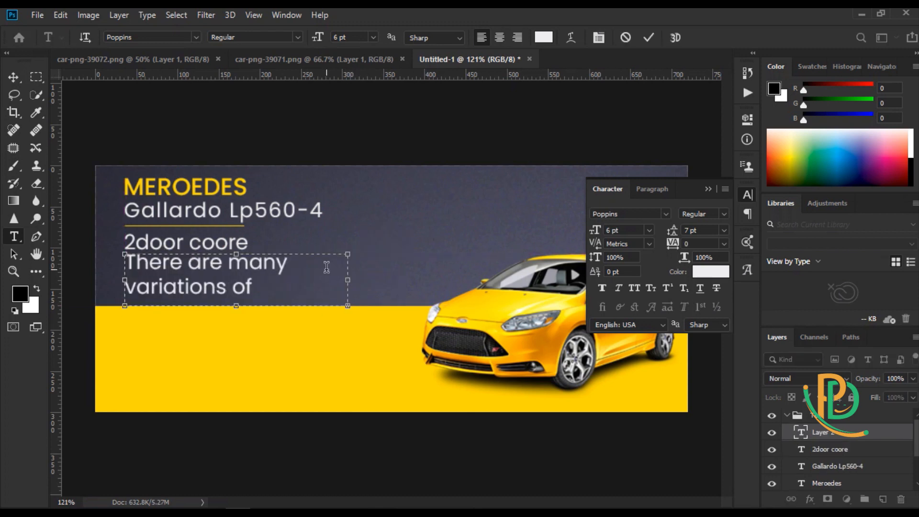
Format the pasted paragraph as 5 pt Poppins Light with 8 pt leading.
key("ctrl+a")
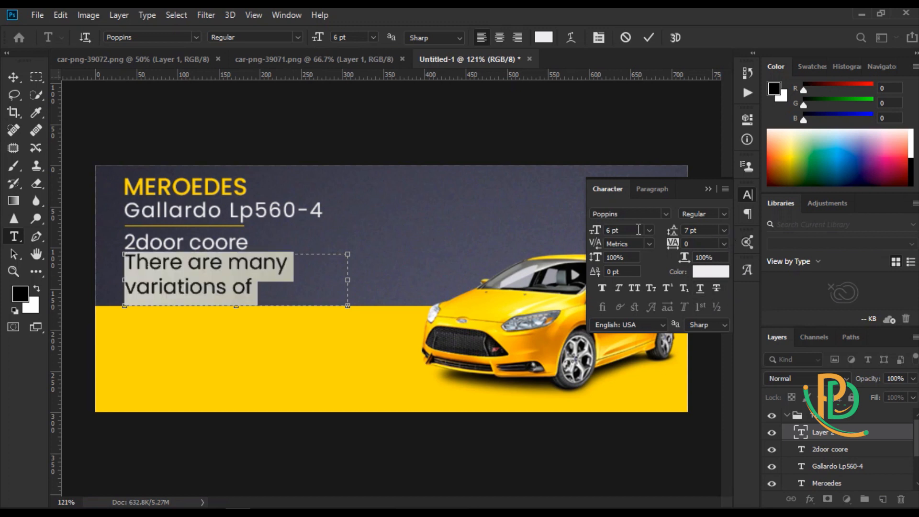
key("Down")
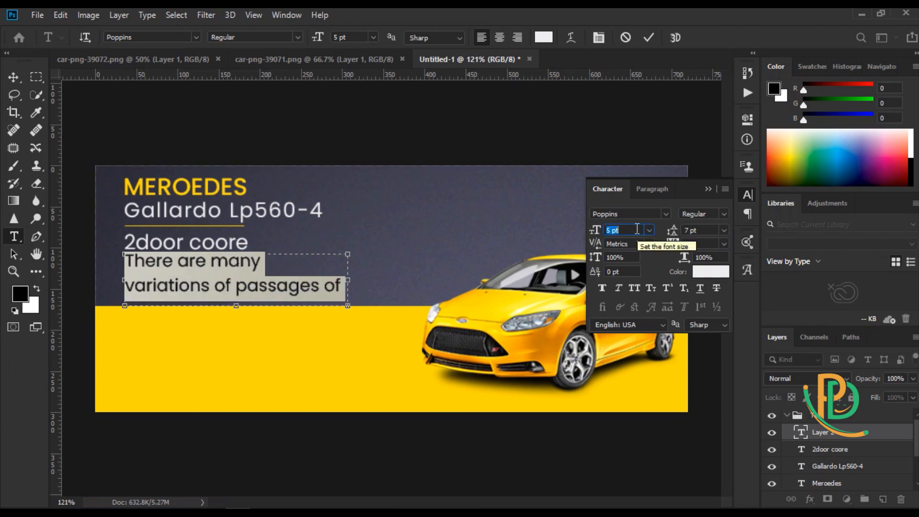
left_click(723, 215)
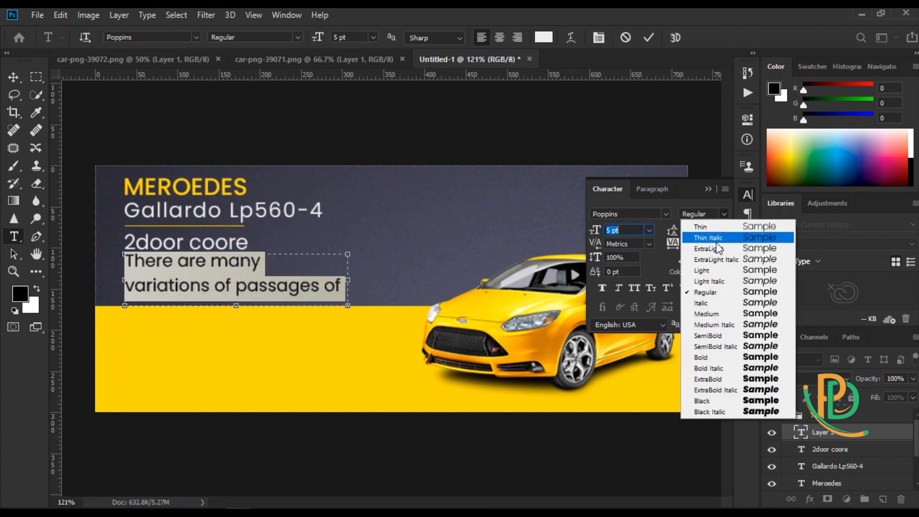
left_click(710, 271)
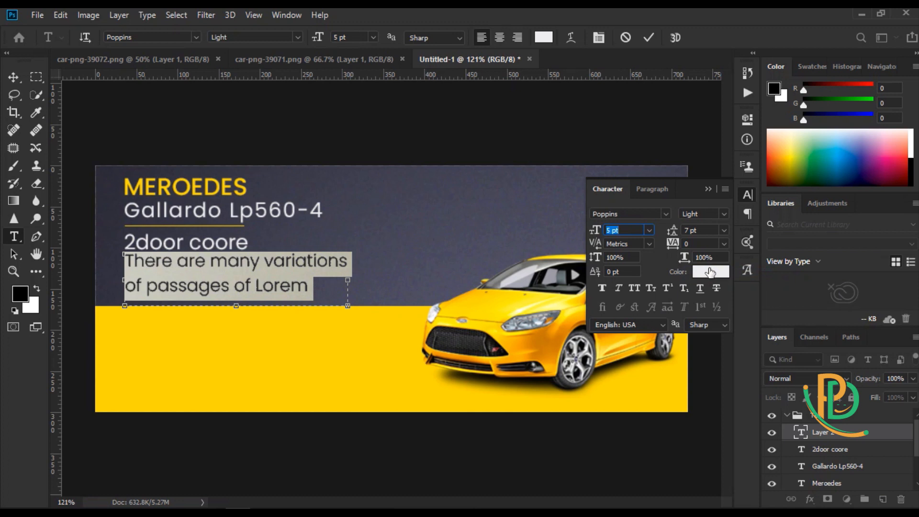
left_click(715, 230)
scroll(714, 230, "up", 1)
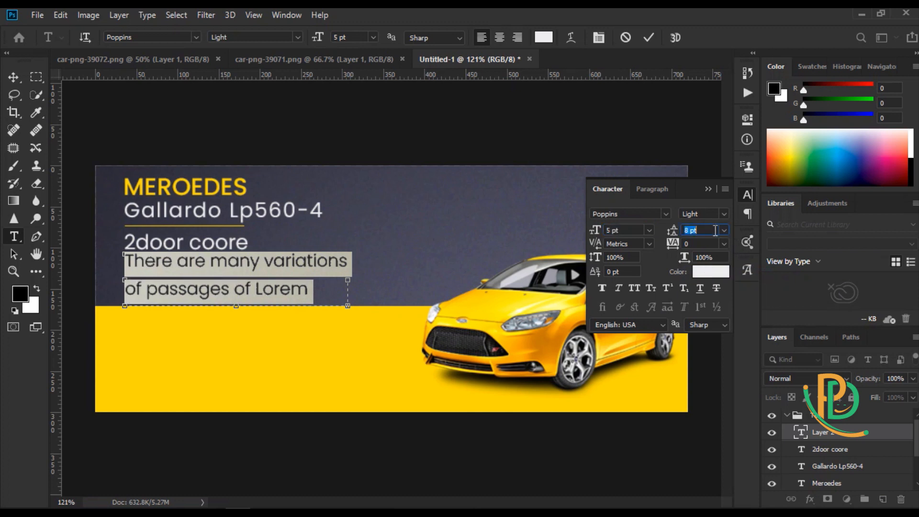
Set the paragraph's leading to 5 pt and try justifying it with the last line aligned left.
scroll(715, 231, "down", 4)
scroll(711, 230, "up", 1)
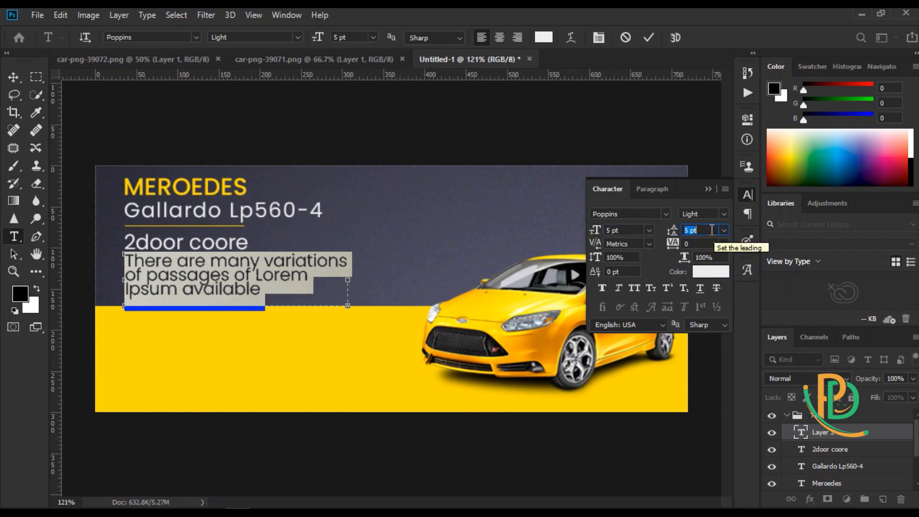
left_click(748, 214)
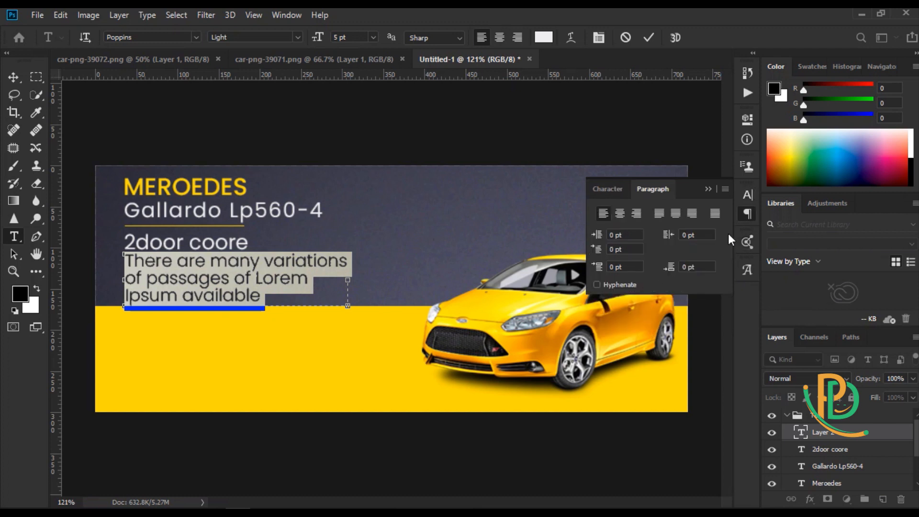
left_click(656, 218)
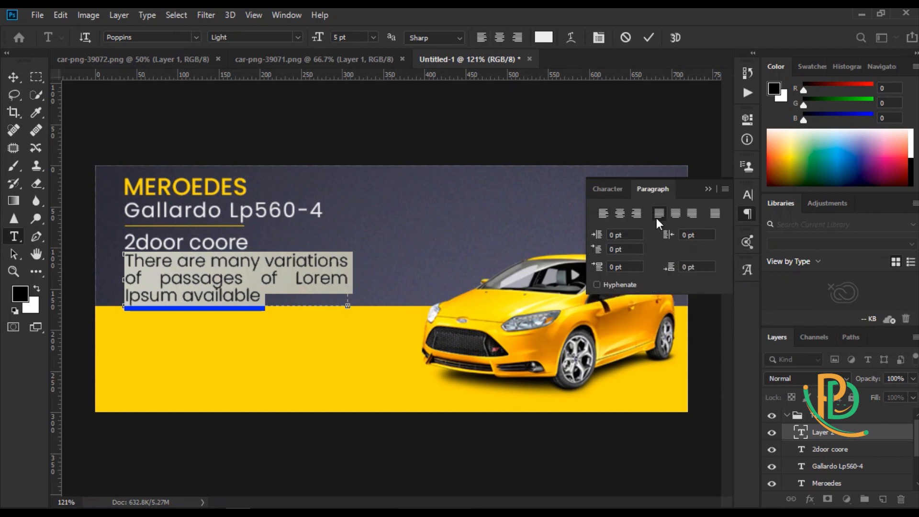
left_click(606, 284)
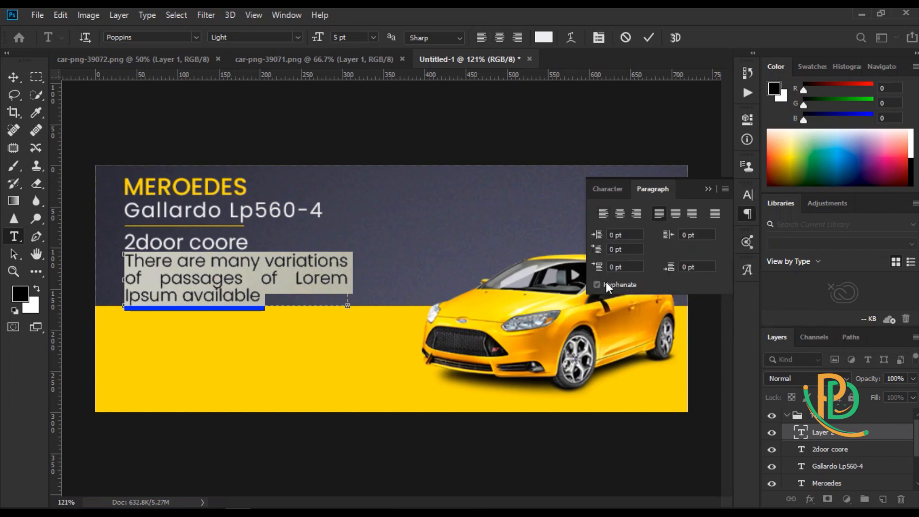
Try a tracking of 40 on the paragraph, and reset the tracking to 0.
left_click(608, 189)
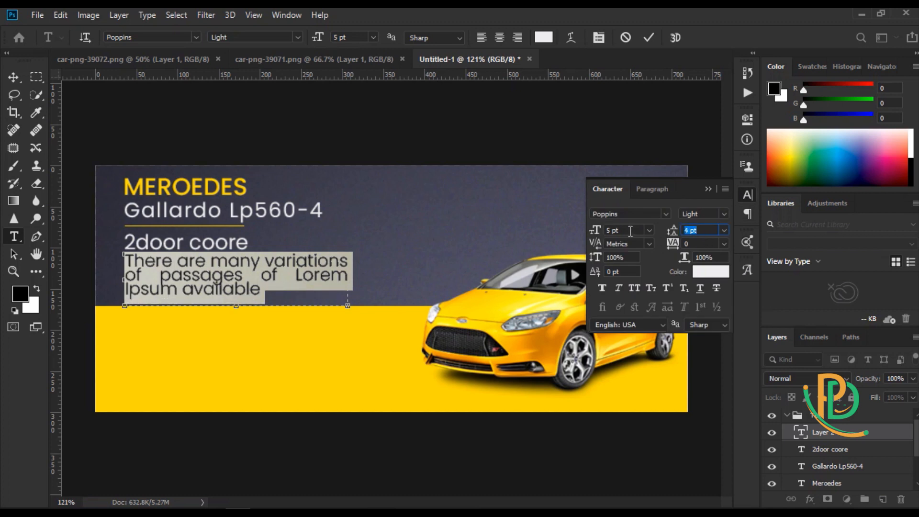
left_click(711, 242)
scroll(711, 242, "down", 1)
scroll(708, 241, "up", 3)
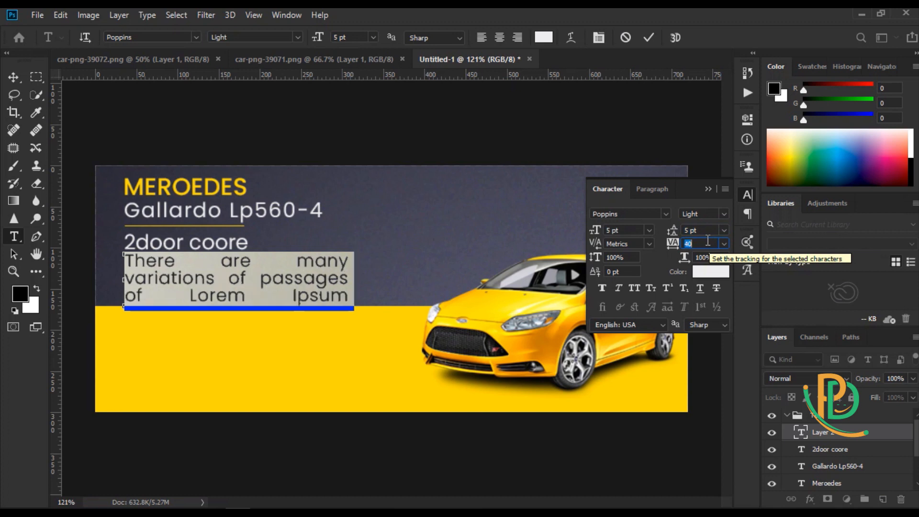
scroll(706, 240, "down", 3)
scroll(706, 241, "down", 3)
scroll(702, 240, "up", 5)
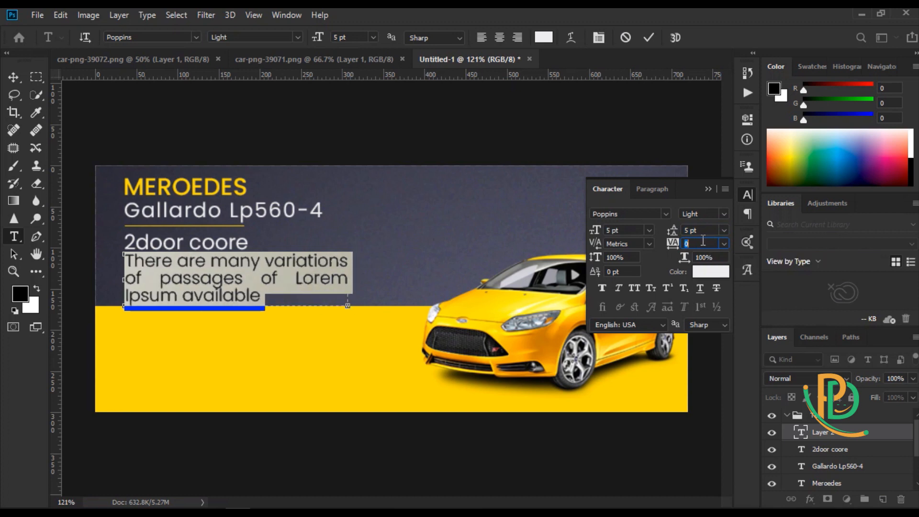
Reduce the paragraph's font size to 3 pt and align its text left.
scroll(638, 231, "up", 1)
scroll(636, 231, "down", 3)
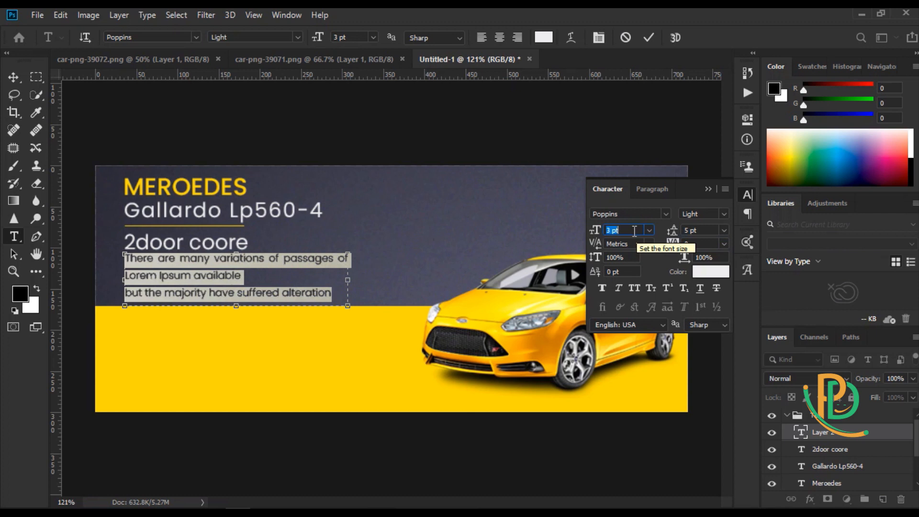
left_click(746, 215)
left_click(608, 212)
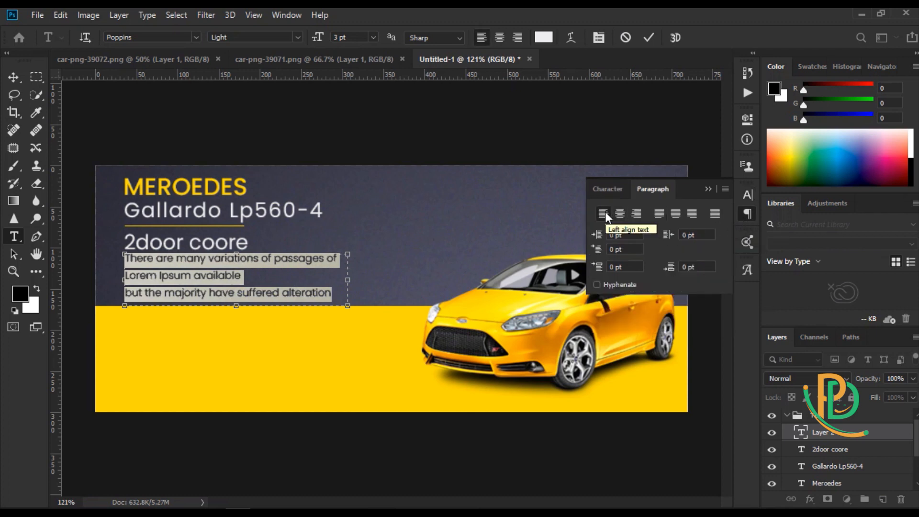
Set the paragraph's leading to 4 pt and remove the line break before "majority" so the text flows over three lines.
left_click(199, 295)
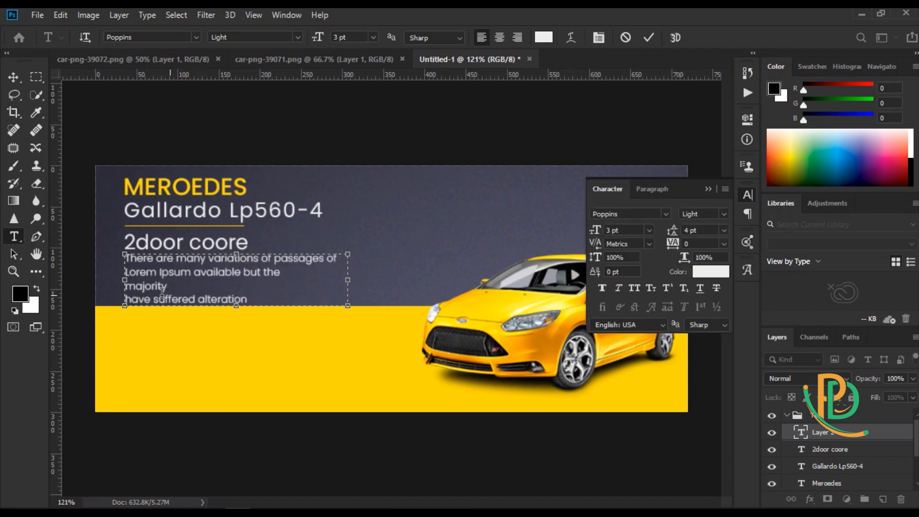
key("Return")
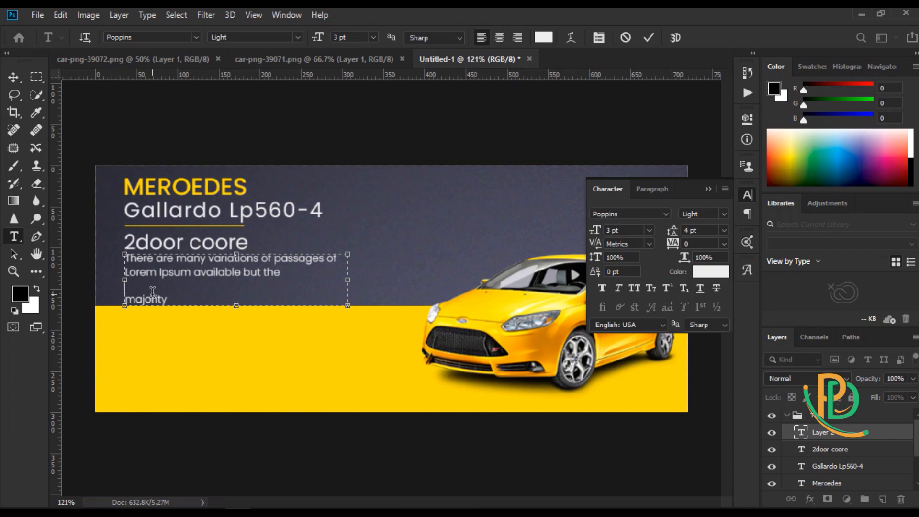
key("BackSpace")
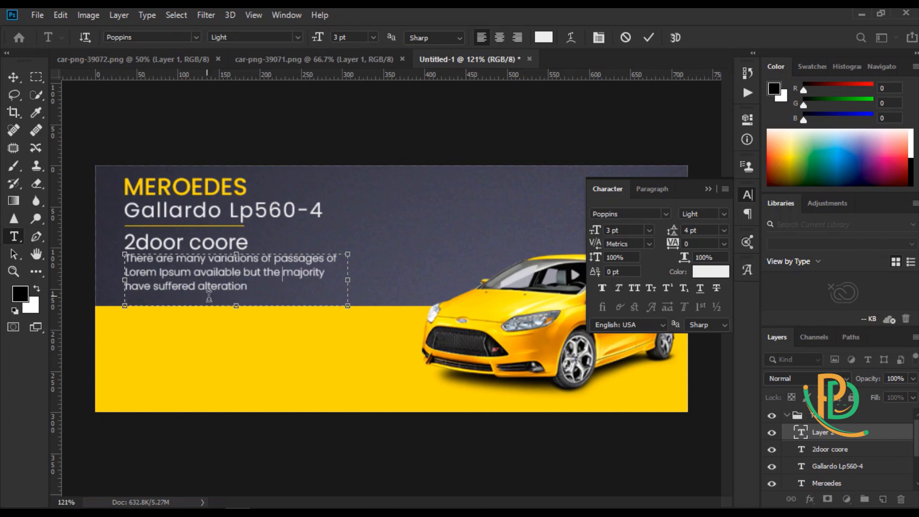
Shorten the paragraph text box to fit its three lines and shift it slightly down from the 2door coore line.
left_click_drag(239, 306, 239, 297)
left_click(709, 190)
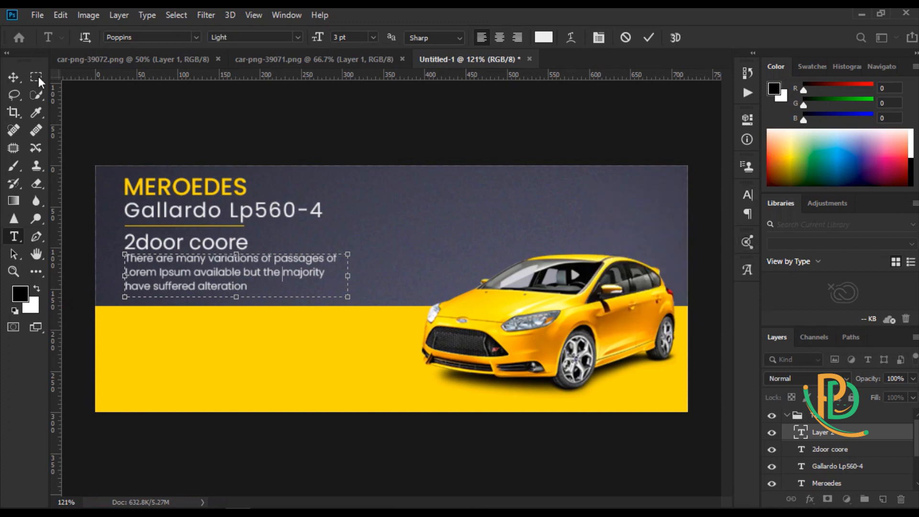
left_click(13, 77)
left_click_drag(181, 270, 181, 273)
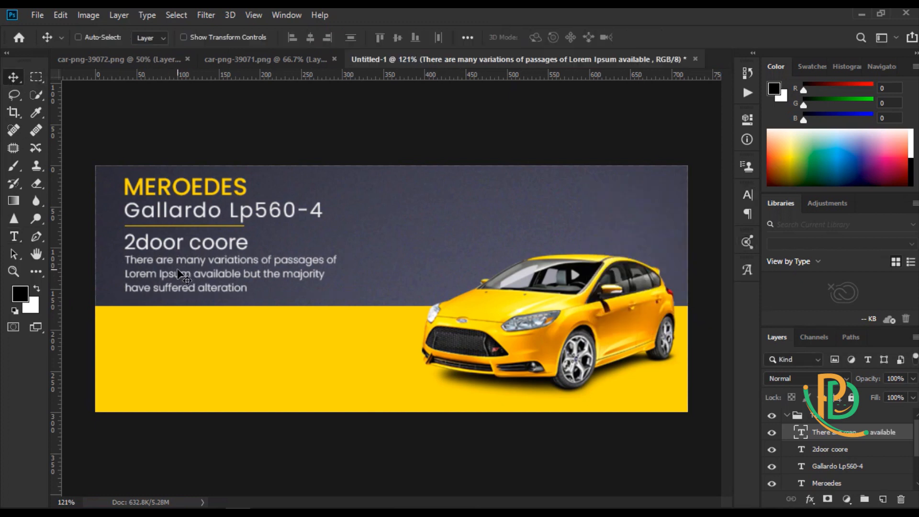
left_click(839, 449, "shift")
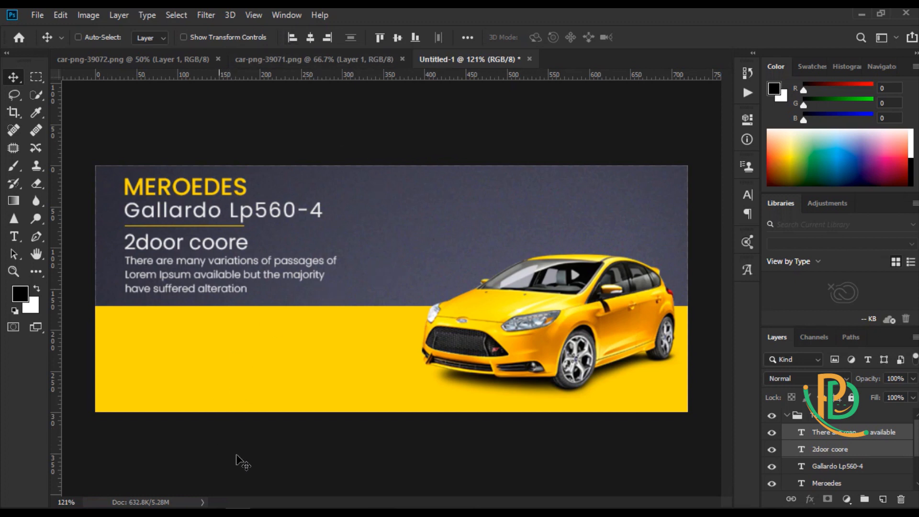
left_click_drag(166, 251, 155, 324, "alt")
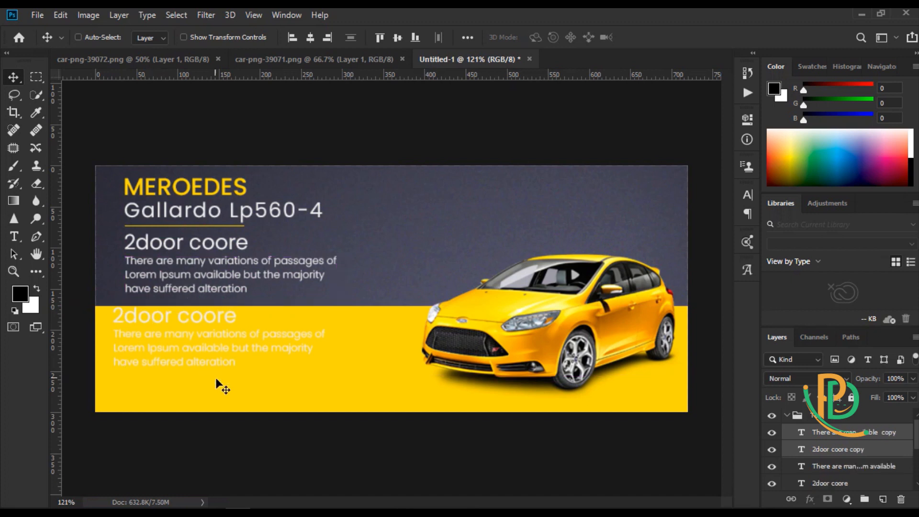
key("ctrl+z")
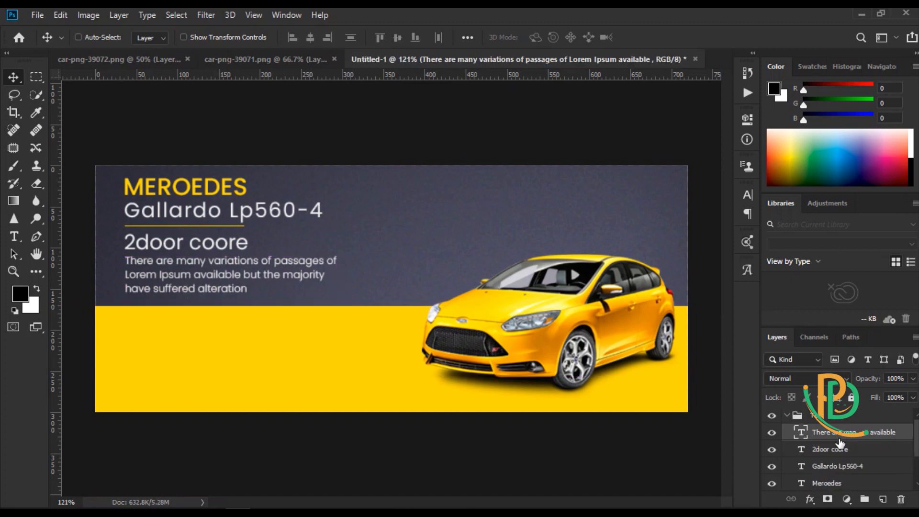
Duplicate the 2door coore line onto the upper part of the yellow band and recolor the copy black.
left_click(830, 449)
left_click_drag(170, 246, 164, 324, "alt")
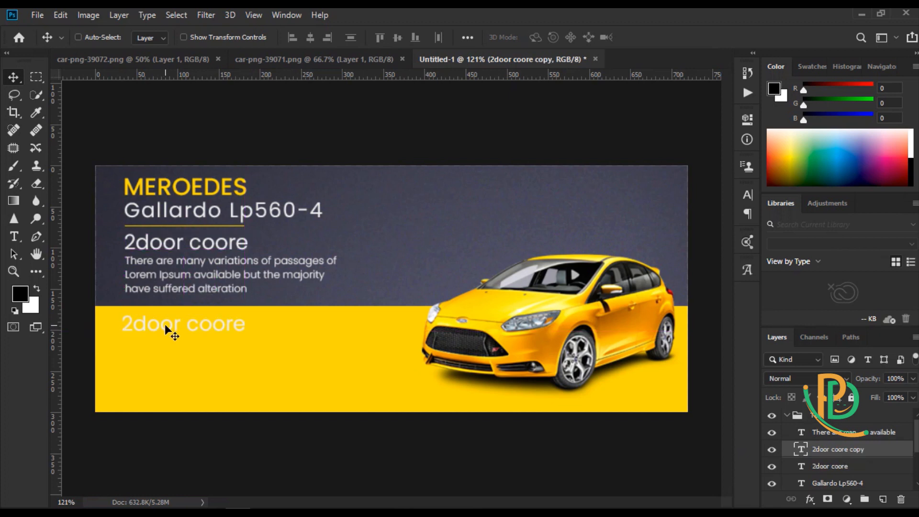
double_click(165, 324)
left_click(543, 37)
type("ffffff")
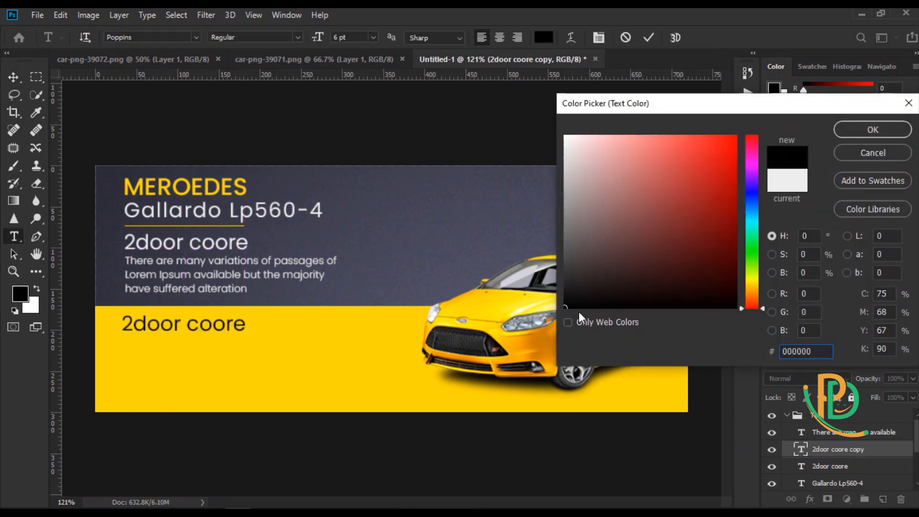
left_click_drag(597, 236, 551, 330)
left_click(879, 130)
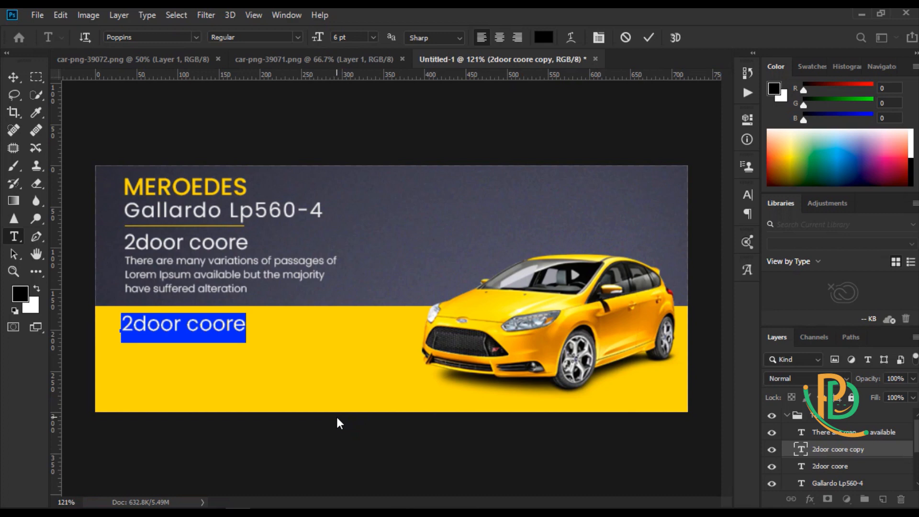
Replace the black copy's text with "class" copied from Notepad, formatted at 4 pt in all caps.
key("alt+Tab")
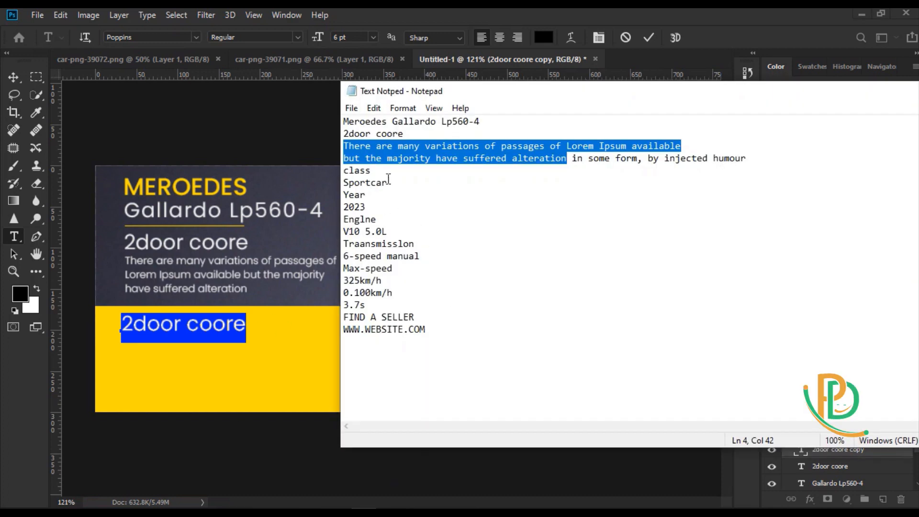
double_click(358, 171)
right_click(357, 171)
left_click(378, 213)
key("alt+Tab")
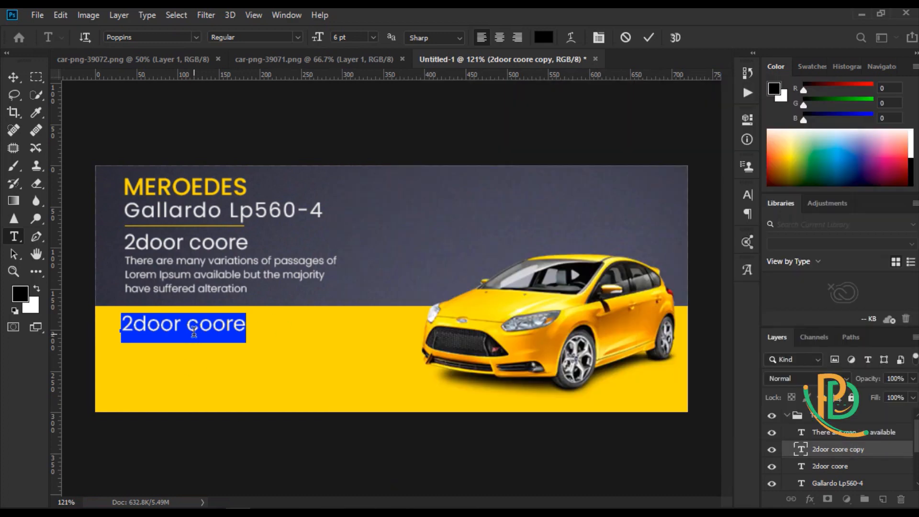
key("ctrl+v")
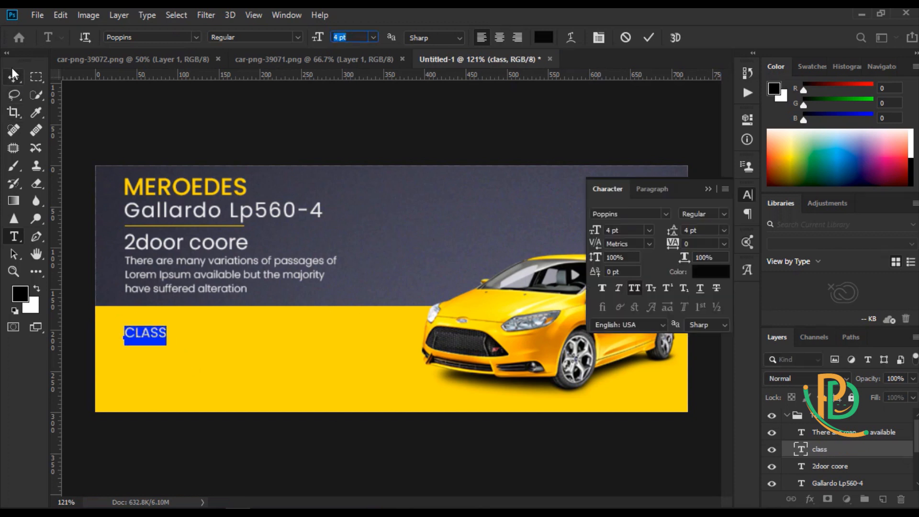
left_click(13, 76)
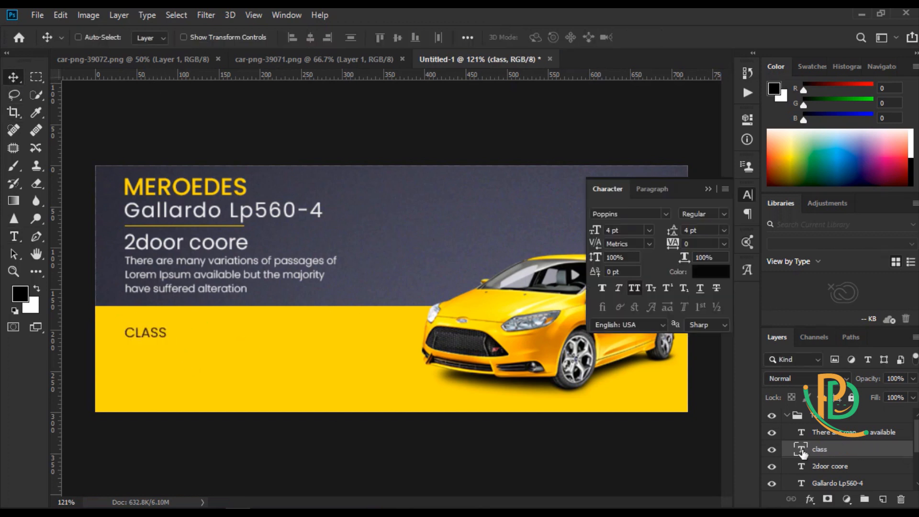
Move the CLASS line up near the yellow band's upper edge and duplicate it directly below.
key("shift+Up")
key("shift+Up")
left_click_drag(146, 326, 148, 342)
Replace the lower CLASS copy's text with "Sportcar" copied from Notepad.
double_click(146, 337)
left_click(376, 505)
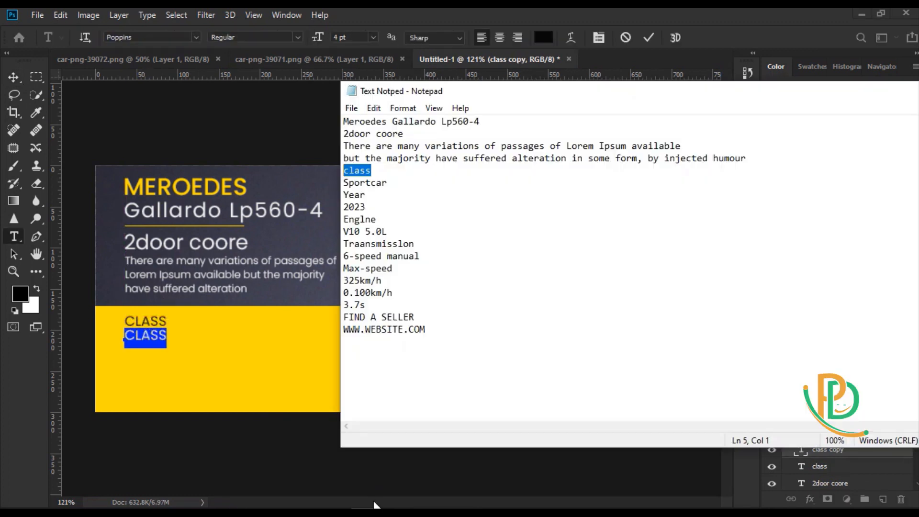
left_click_drag(391, 182, 343, 183)
right_click(363, 185)
left_click(390, 226)
left_click(167, 337)
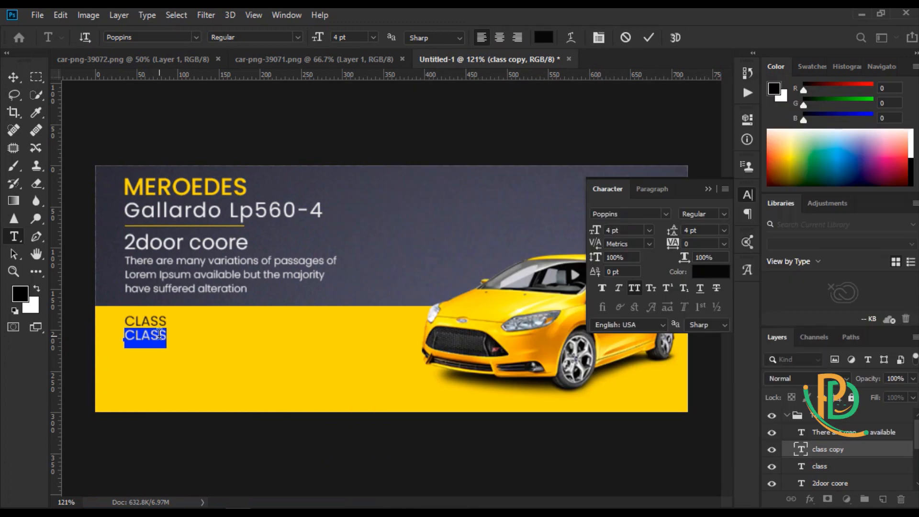
key("ctrl+v")
Format the Sportcar line with all caps off, a tracking of 110 and the Light weight.
double_click(172, 340)
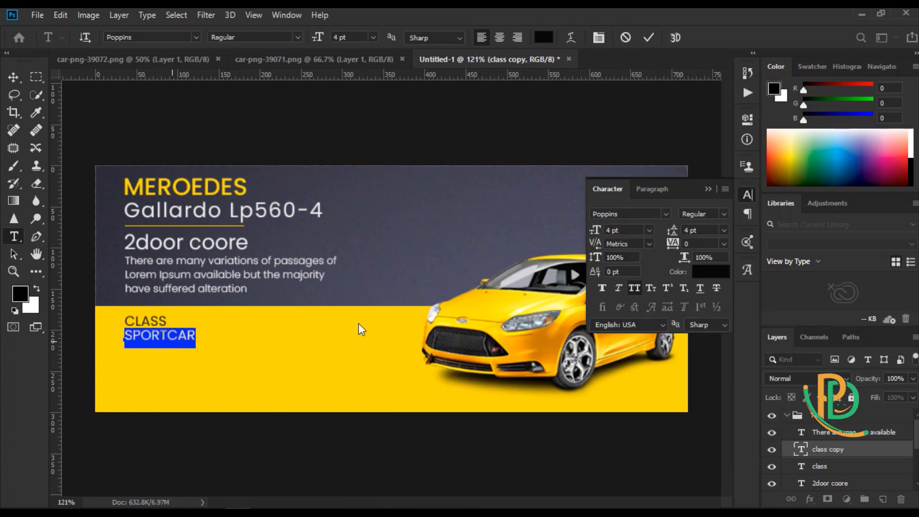
left_click(638, 289)
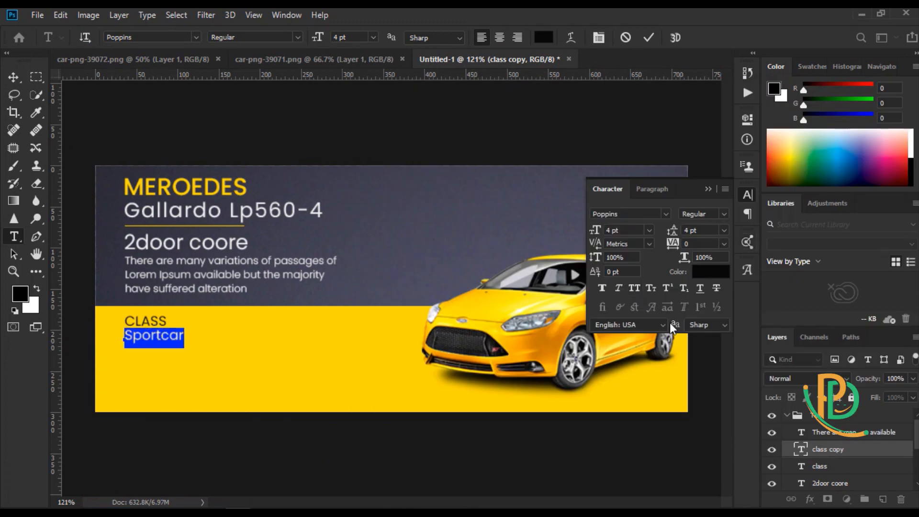
left_click(723, 244)
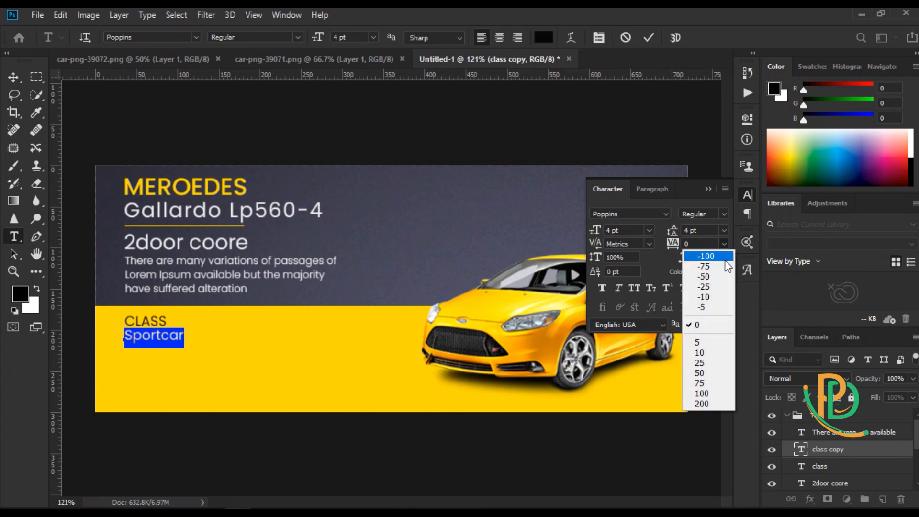
left_click(710, 352)
scroll(709, 247, "down", 7)
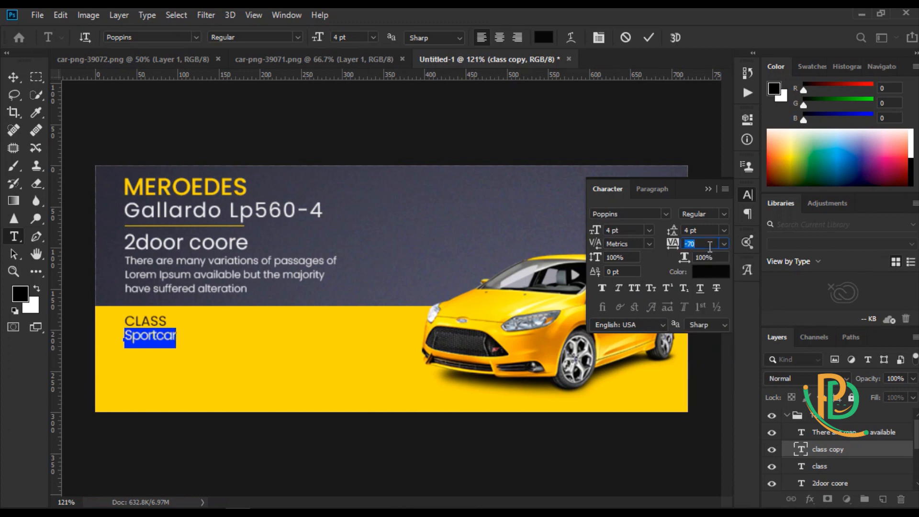
scroll(710, 247, "up", 17)
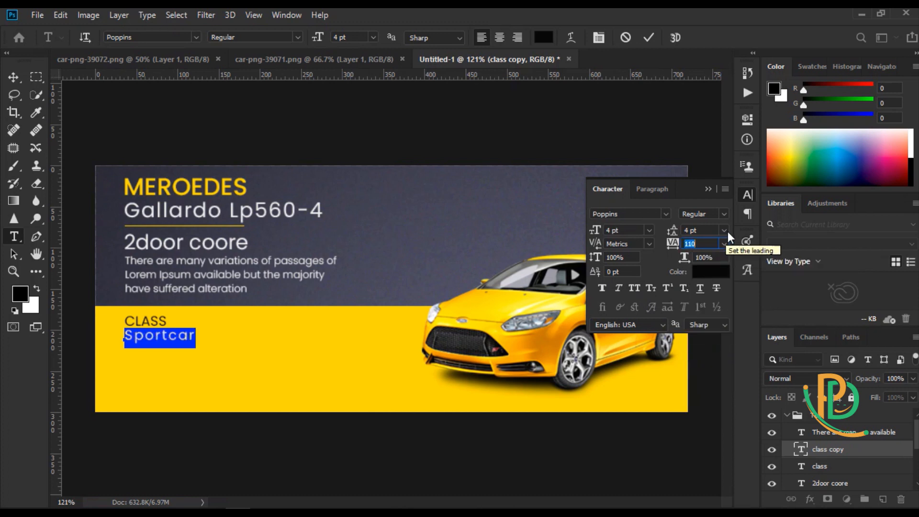
left_click(723, 215)
left_click(718, 271)
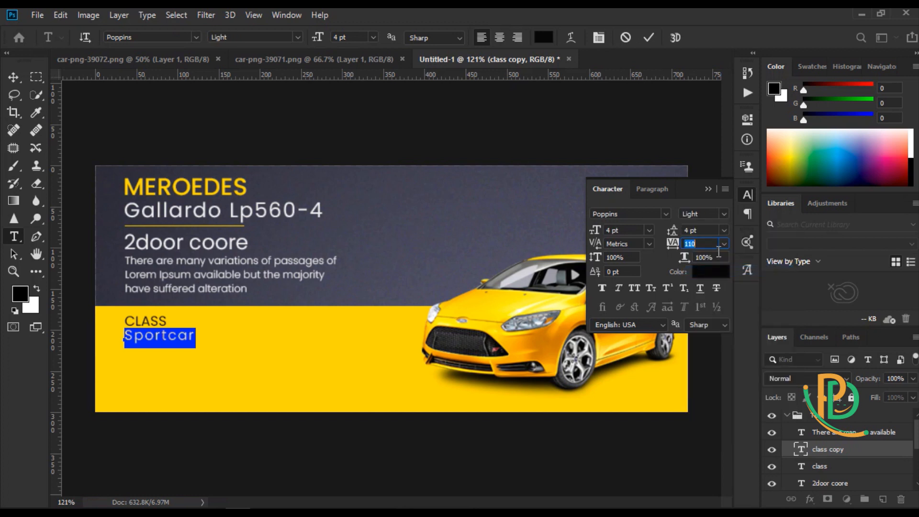
left_click(13, 77)
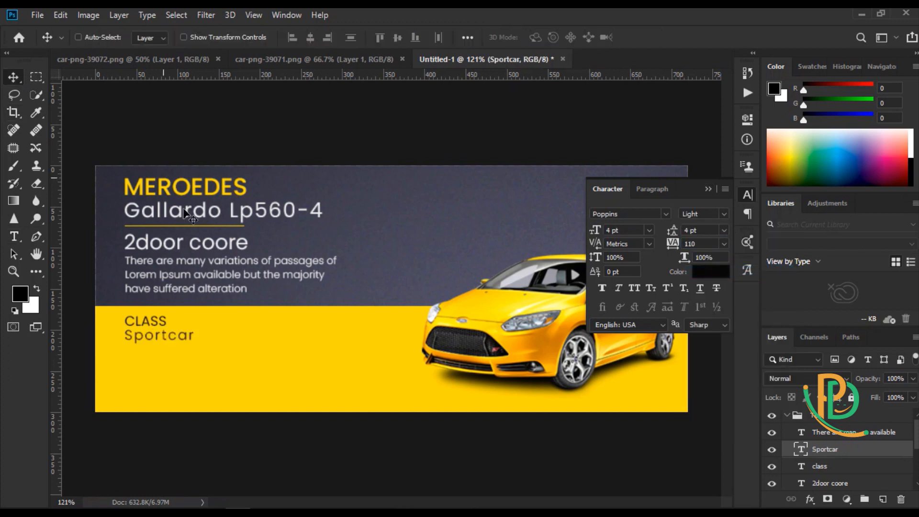
Set the CLASS line to the Medium weight and the dark text colour 24231c.
double_click(168, 336)
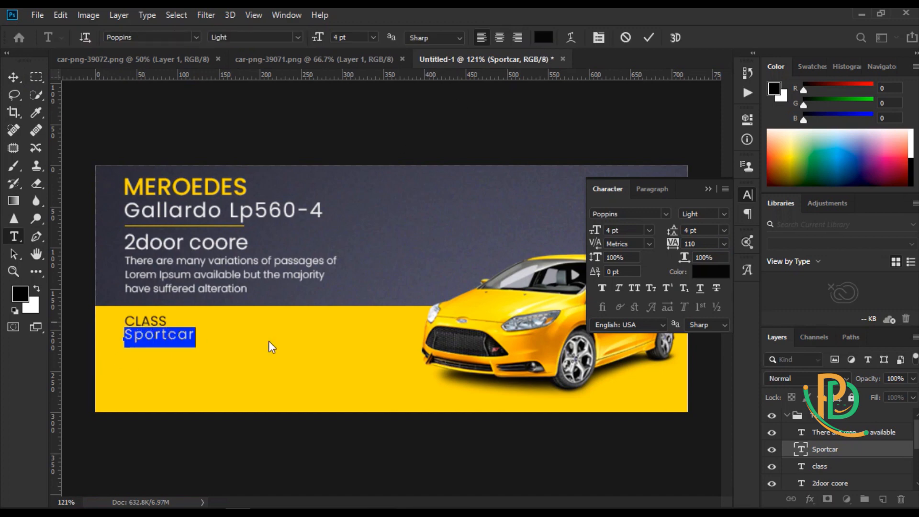
double_click(800, 465)
left_click(543, 37)
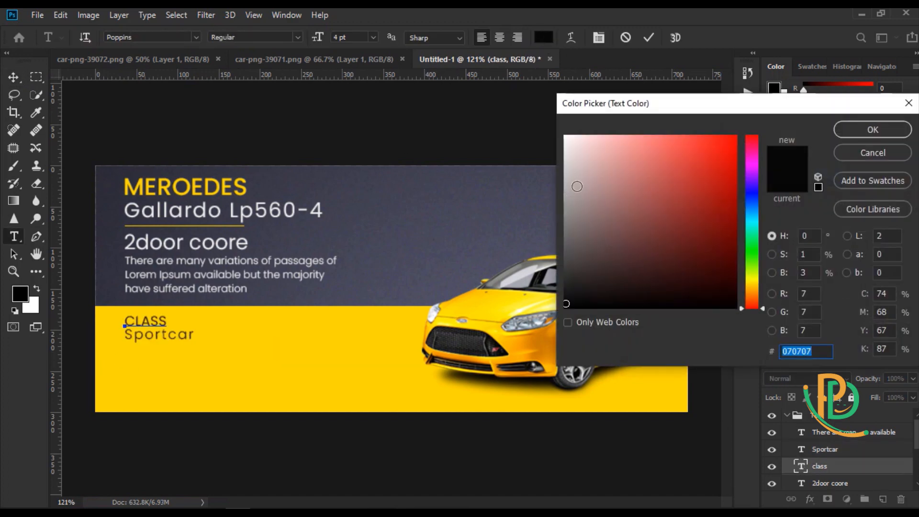
left_click_drag(574, 184, 581, 144)
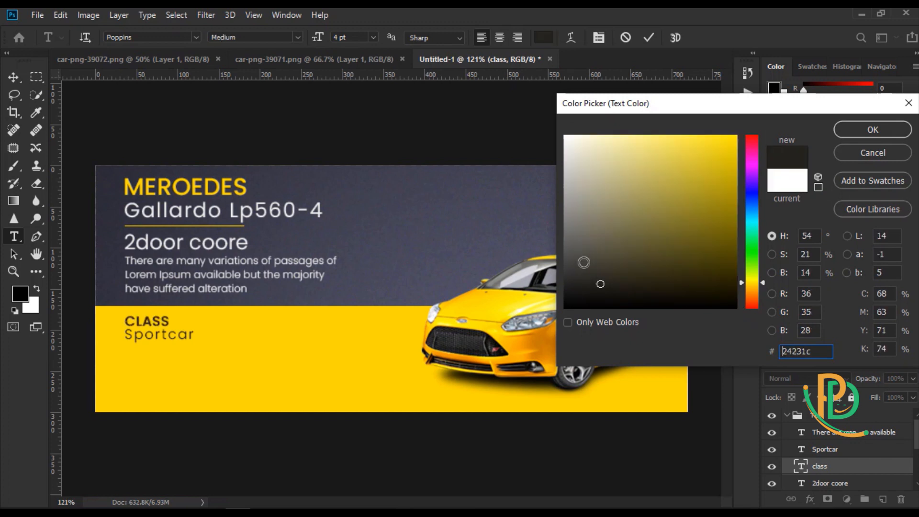
left_click(601, 282)
left_click(870, 130)
left_click(13, 77)
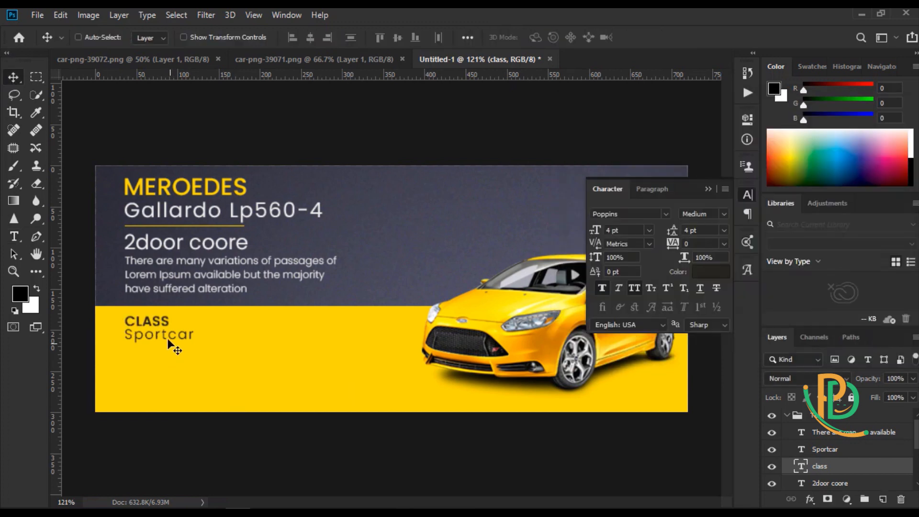
Duplicate the CLASS line to its right on the yellow band and replace the copy's text with "Year" copied from Notepad.
left_click_drag(156, 328, 271, 328)
double_click(266, 324)
key("alt+Tab")
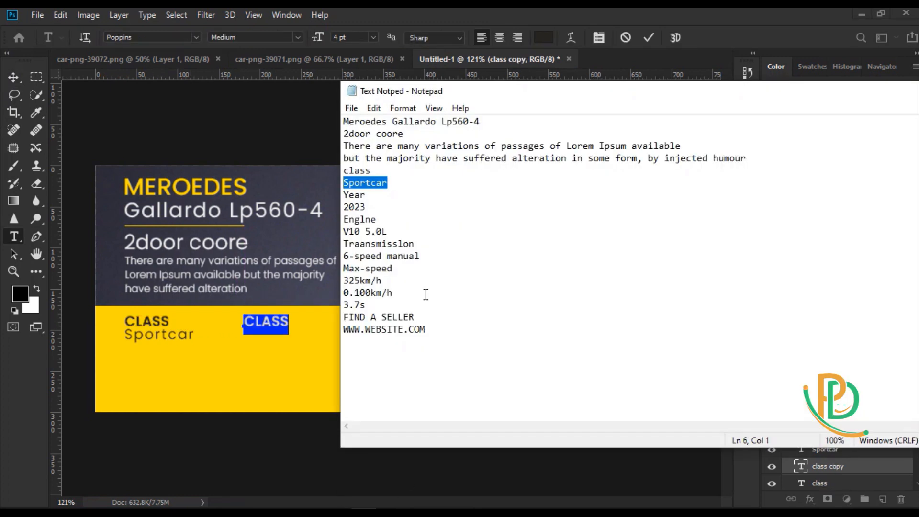
double_click(370, 195)
right_click(369, 195)
left_click(383, 239)
key("alt+Tab")
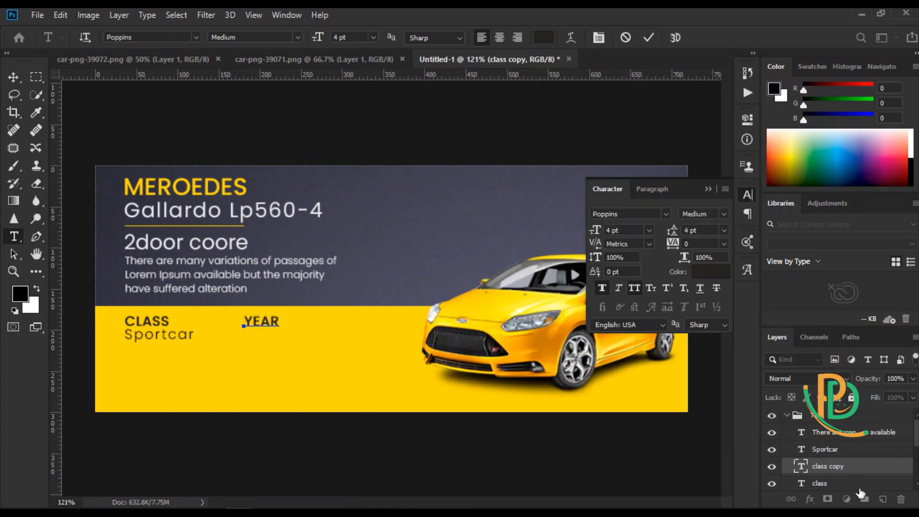
key("ctrl+Return")
key("v")
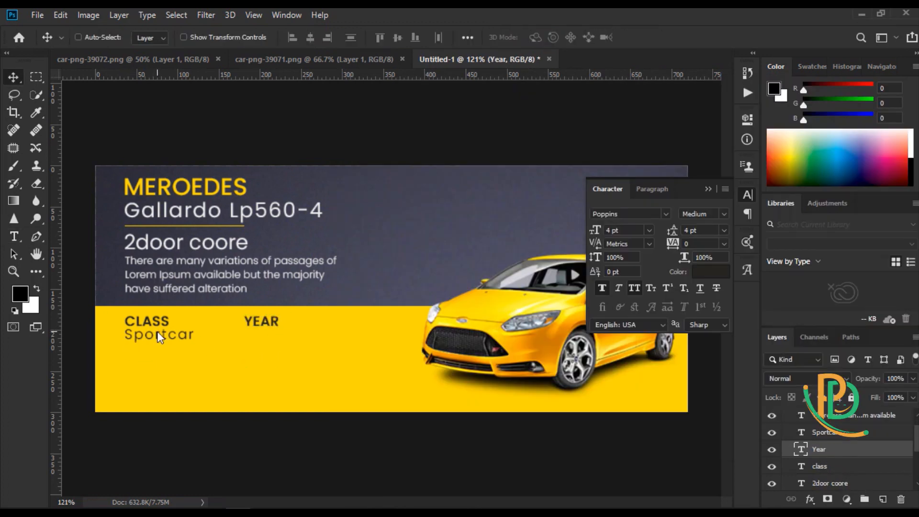
Duplicate the Sportcar line to the right, placing the copy just beneath YEAR.
right_click(160, 335)
left_click(177, 340)
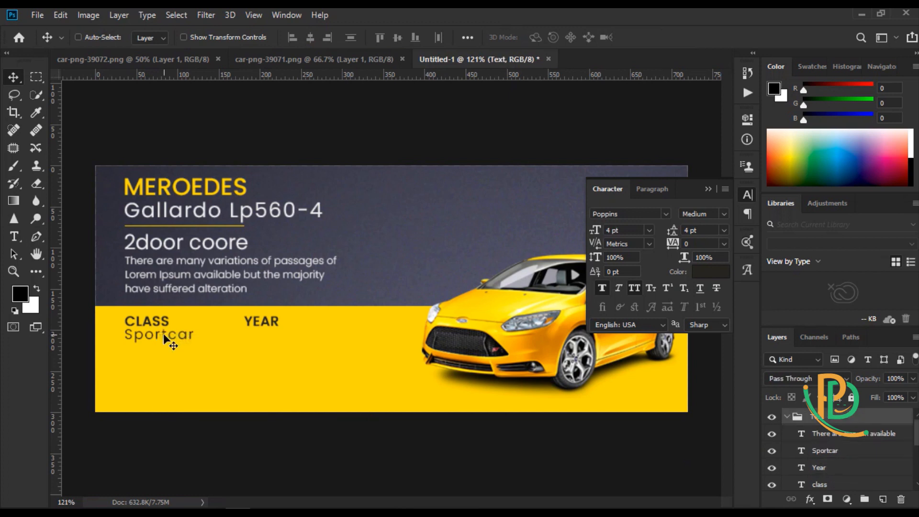
scroll(841, 480, "down", 1)
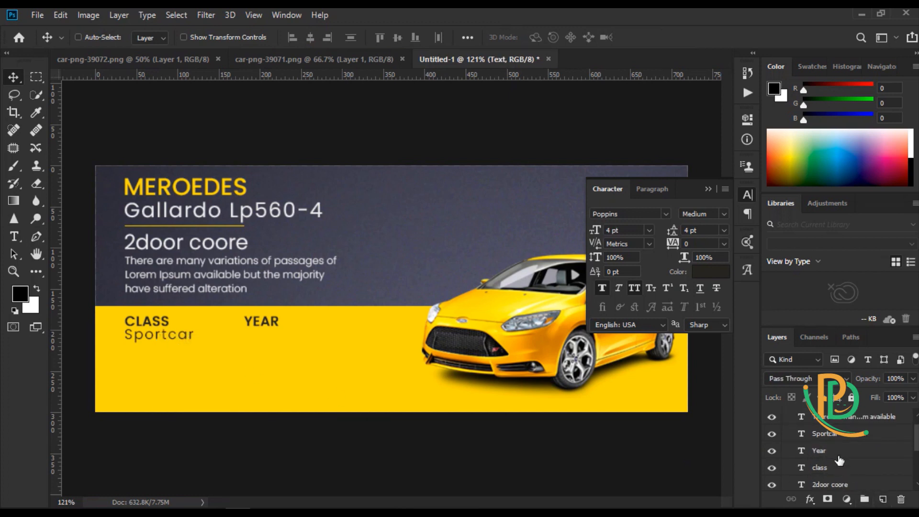
left_click(824, 434)
left_click_drag(153, 334, 285, 342)
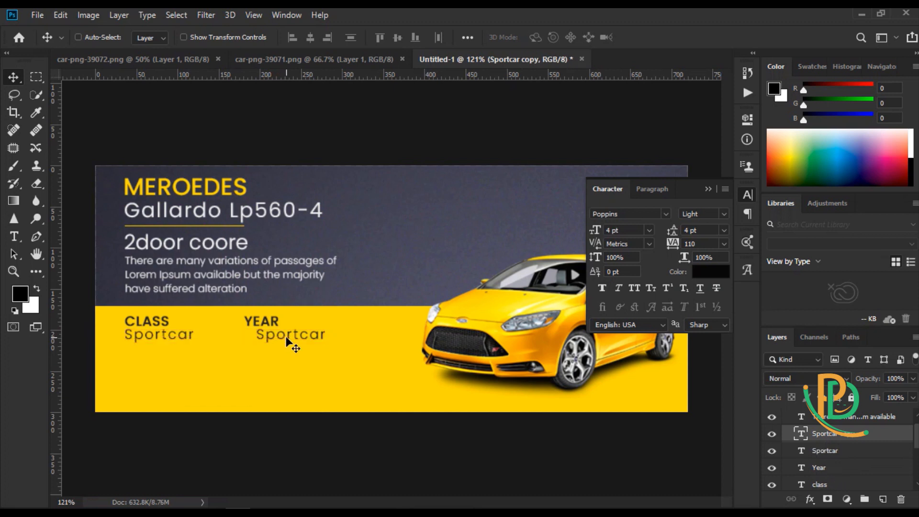
Try to left-align the Sportcar copy together with the original Sportcar line, and undo the alignment.
left_click(826, 453, "shift")
left_click(294, 39)
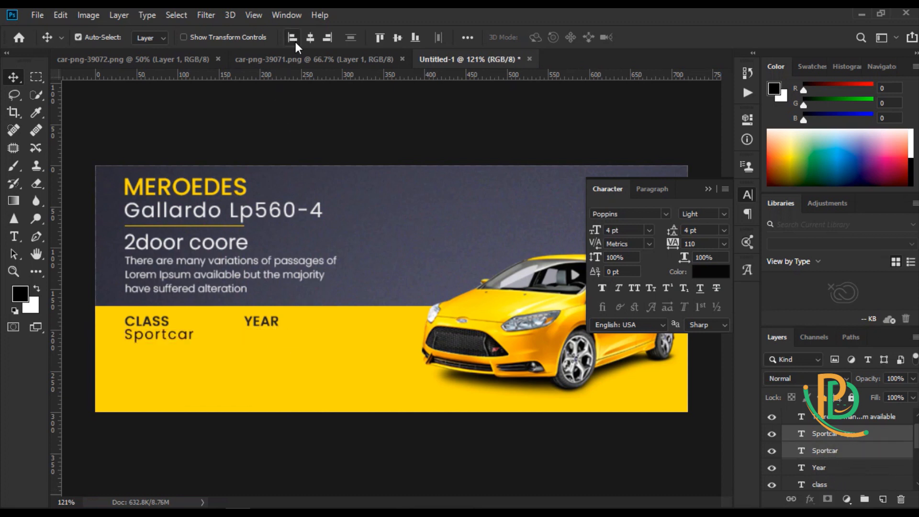
key("ctrl+z")
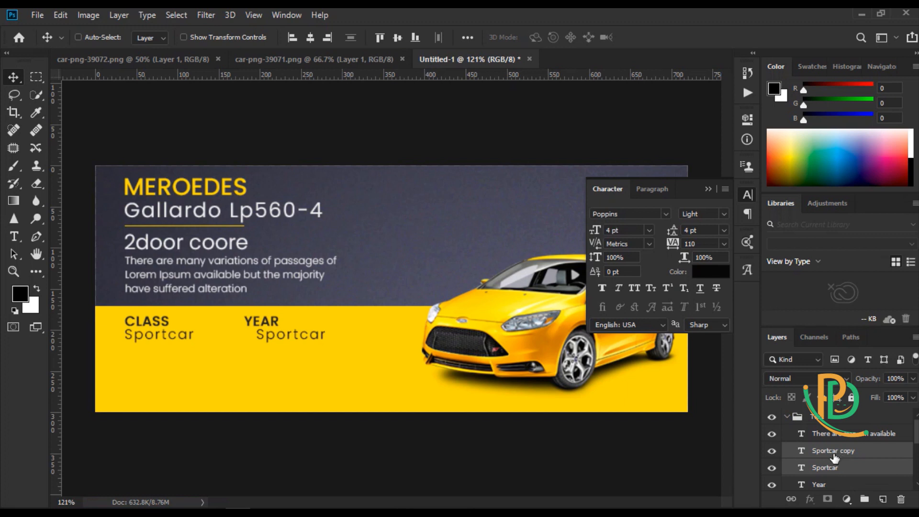
Toggle the visibility of the Sportcar and Sportcar copy layers to identify which line each one holds.
left_click(771, 467)
left_click(771, 467)
left_click(771, 450)
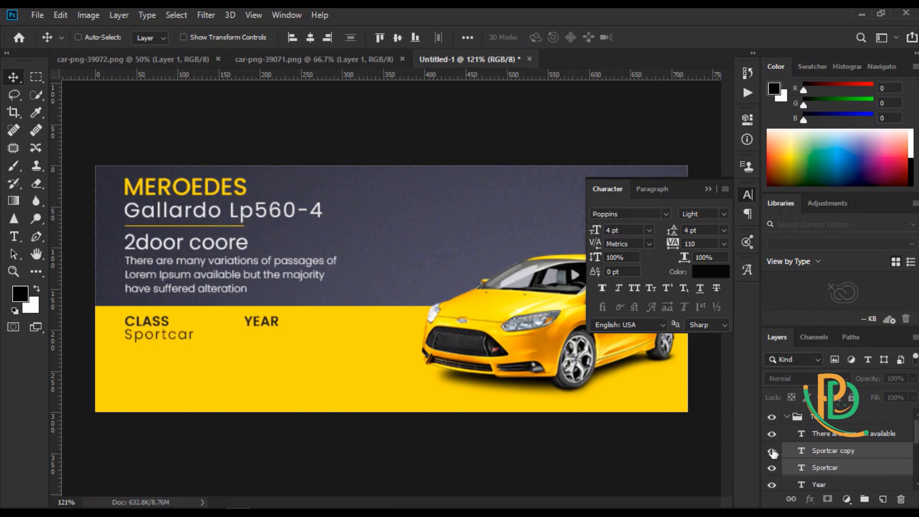
left_click(771, 450)
left_click(771, 433)
left_click(771, 434)
left_click(810, 468)
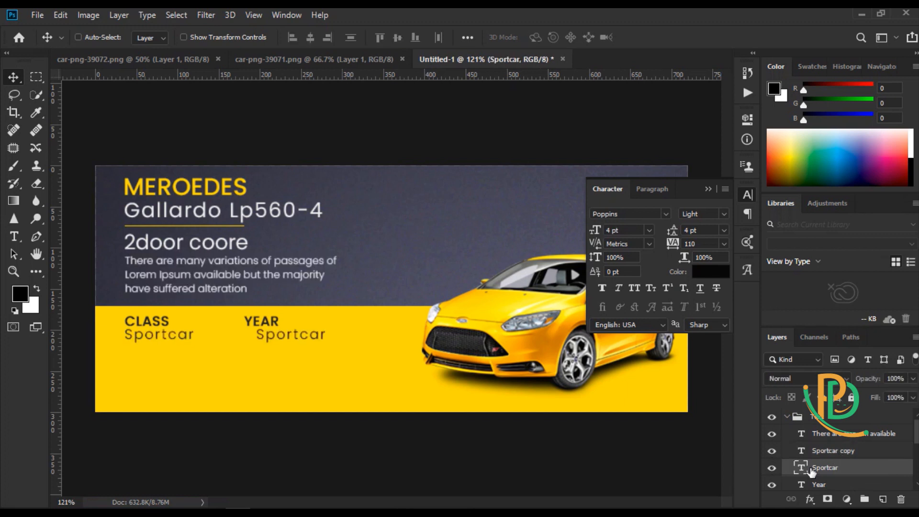
Left-align the Sportcar copy with the YEAR line, leaving the original Sportcar layer out of the selection.
left_click(820, 454)
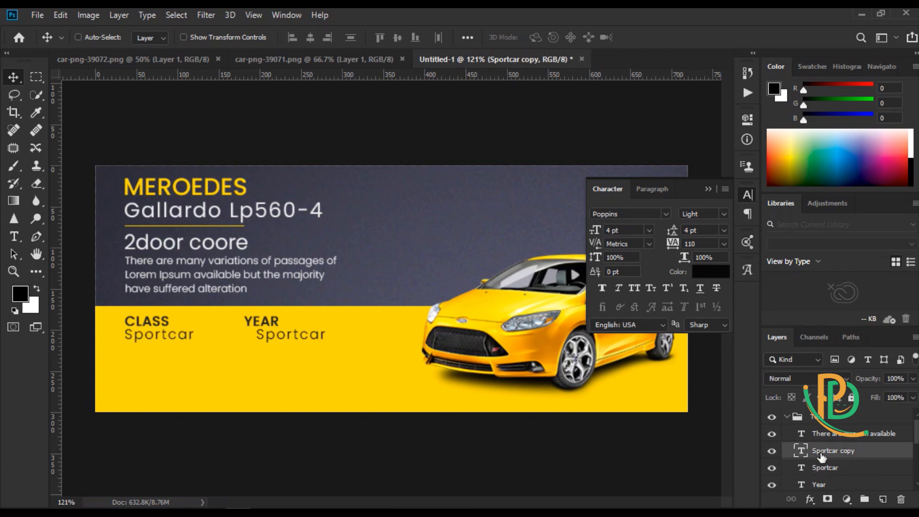
scroll(823, 456, "down", 1)
left_click(825, 469, "shift")
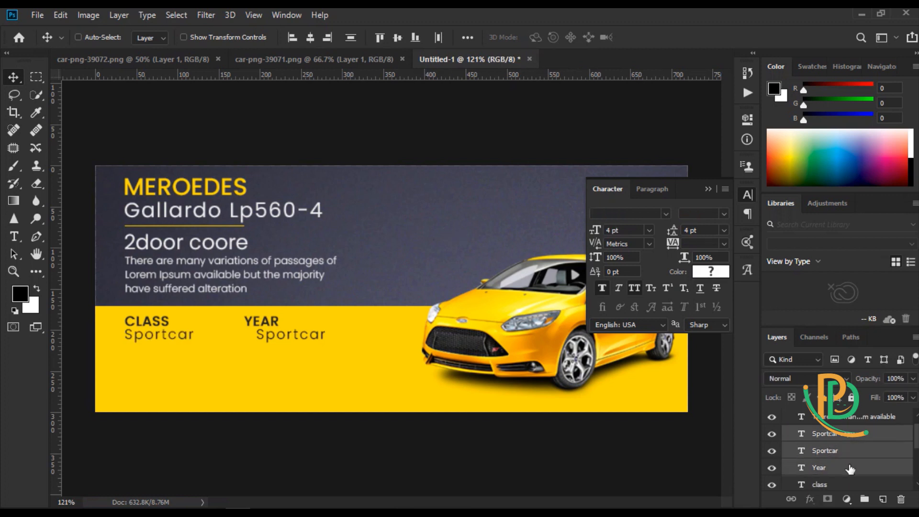
left_click(823, 451, "ctrl")
left_click(292, 37)
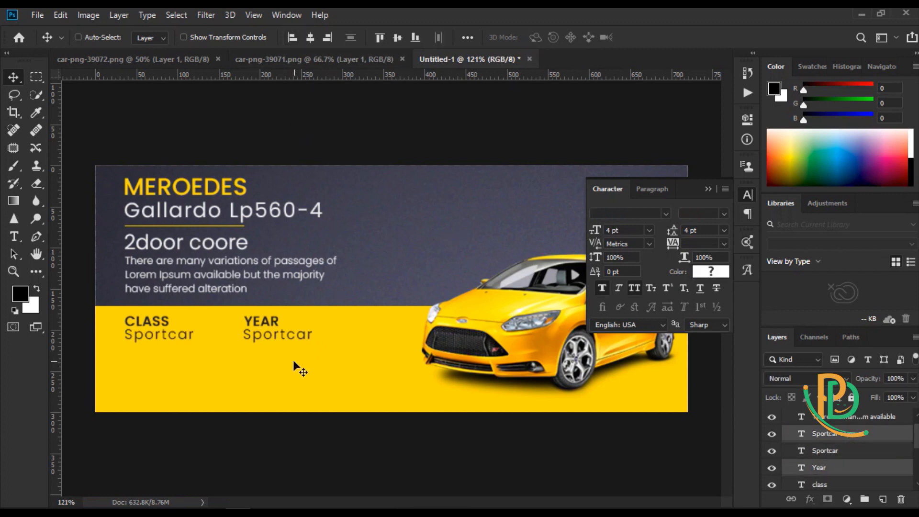
Replace the text of the Sportcar copy beneath YEAR with "2023".
double_click(810, 437)
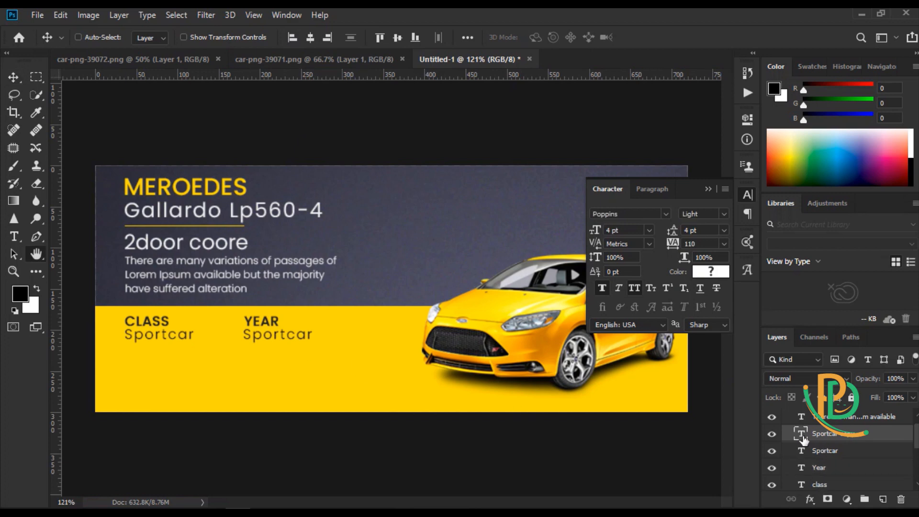
left_click(743, 190)
double_click(800, 433)
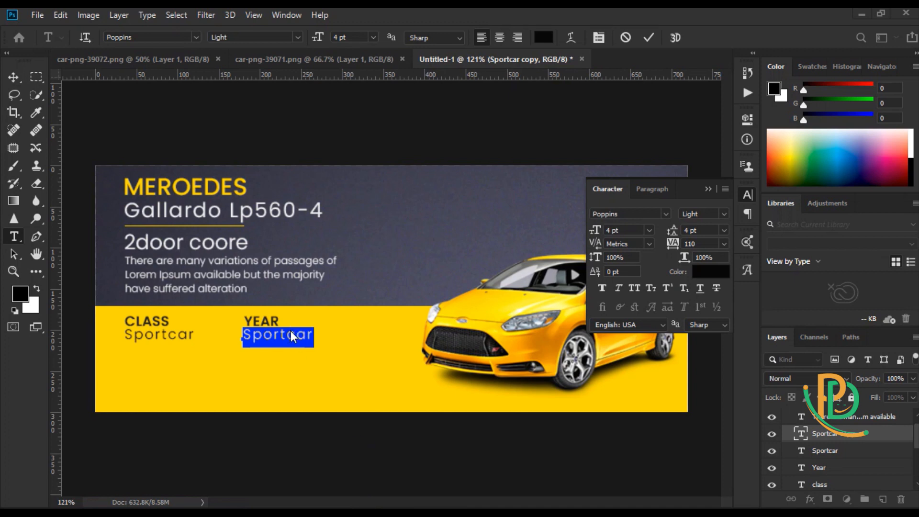
type("2023")
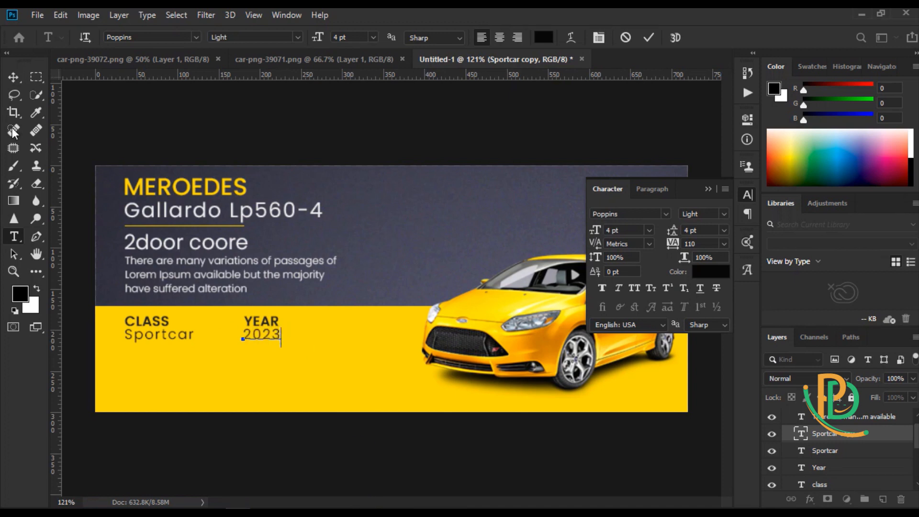
left_click(13, 77)
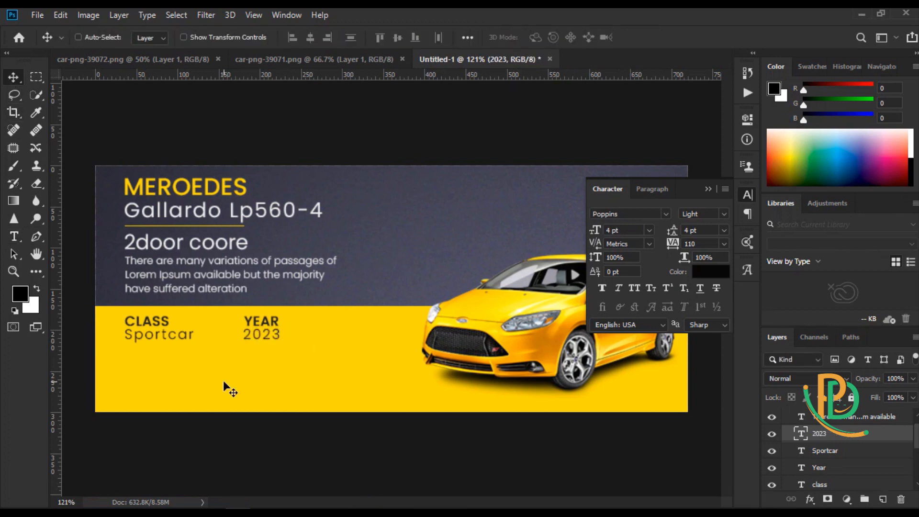
left_click(823, 451, "shift")
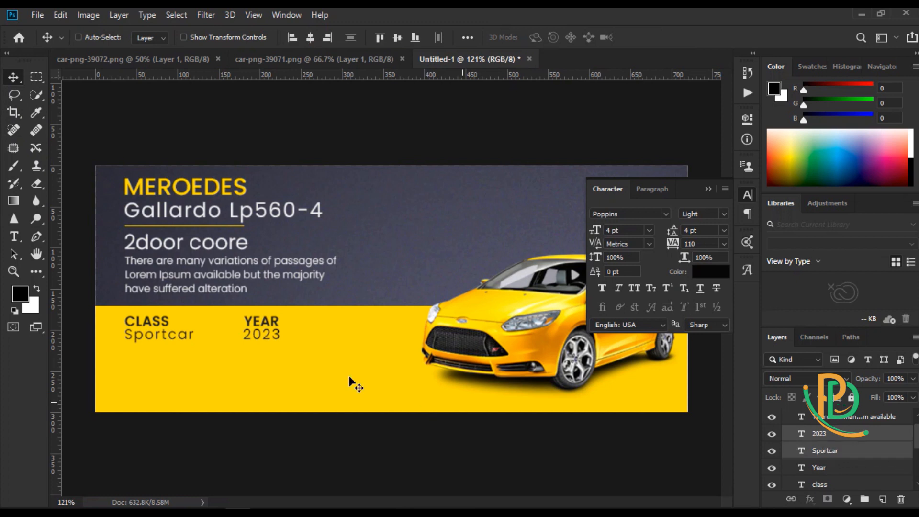
left_click_drag(262, 326, 264, 363)
key("ctrl+z")
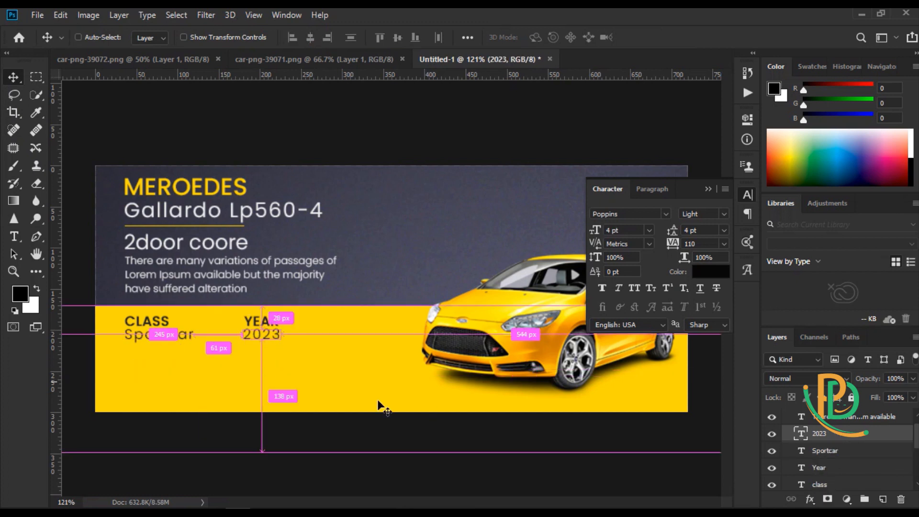
Reorder the Year layer directly under the 2023 layer and duplicate both lines lower on the yellow band.
left_click(771, 433)
left_click(771, 433)
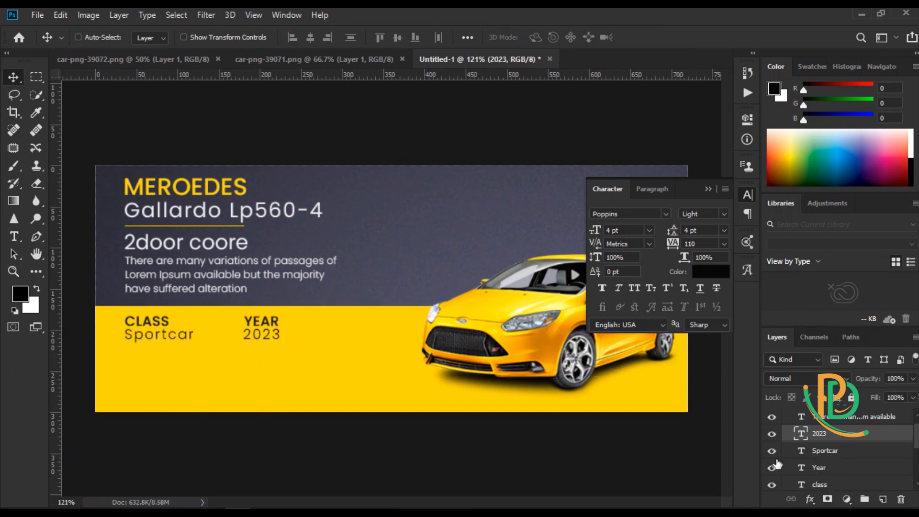
left_click(771, 468)
left_click_drag(820, 468, 828, 445)
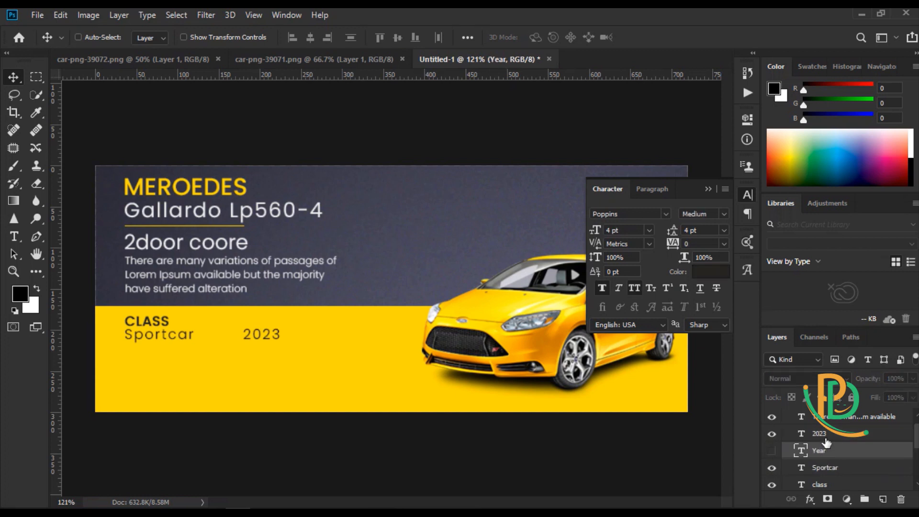
left_click(824, 438, "shift")
left_click(772, 451)
left_click_drag(263, 330, 262, 369)
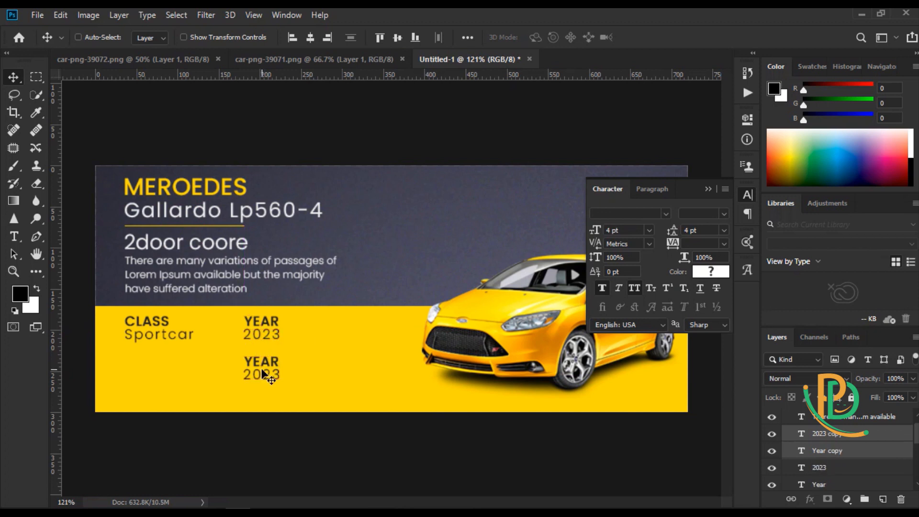
Replace the lower YEAR copy's text with "Englne" copied from Notepad.
left_click(818, 452)
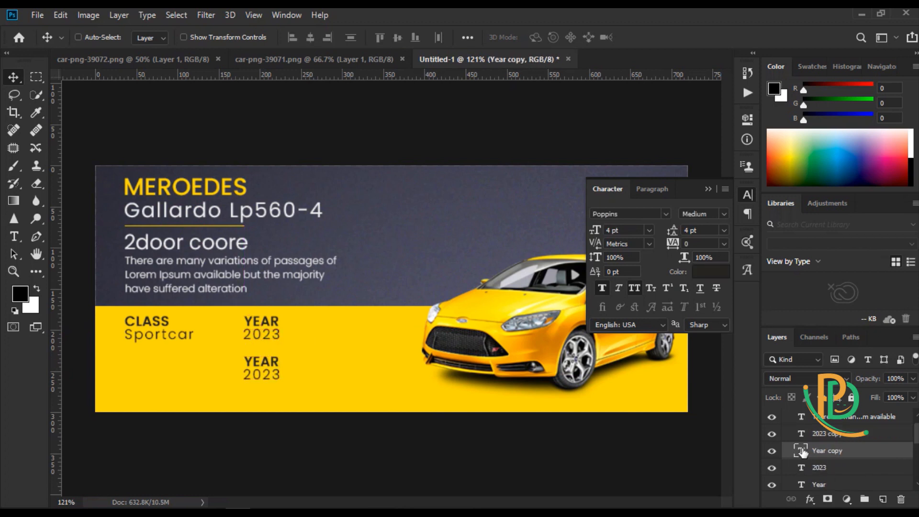
double_click(801, 450)
key("alt+Tab")
left_click_drag(392, 221, 344, 219)
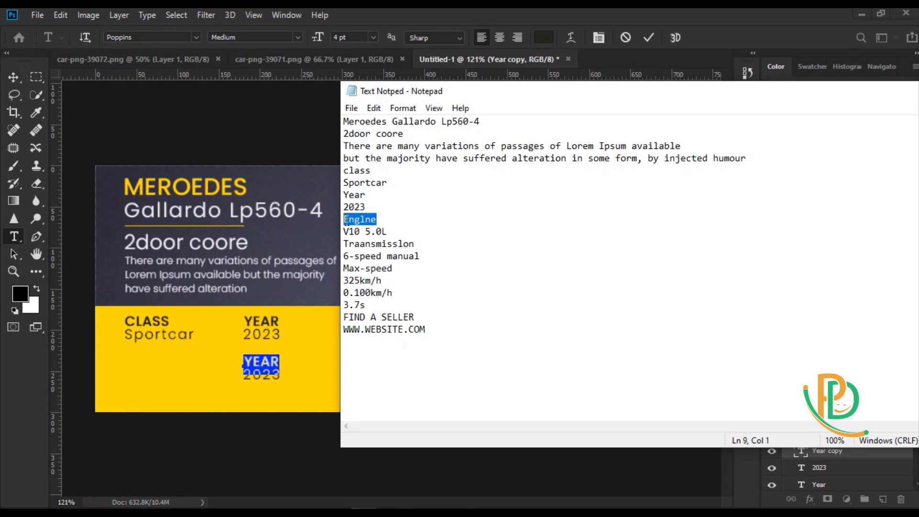
right_click(345, 220)
left_click(375, 261)
key("alt+Tab")
key("ctrl+v")
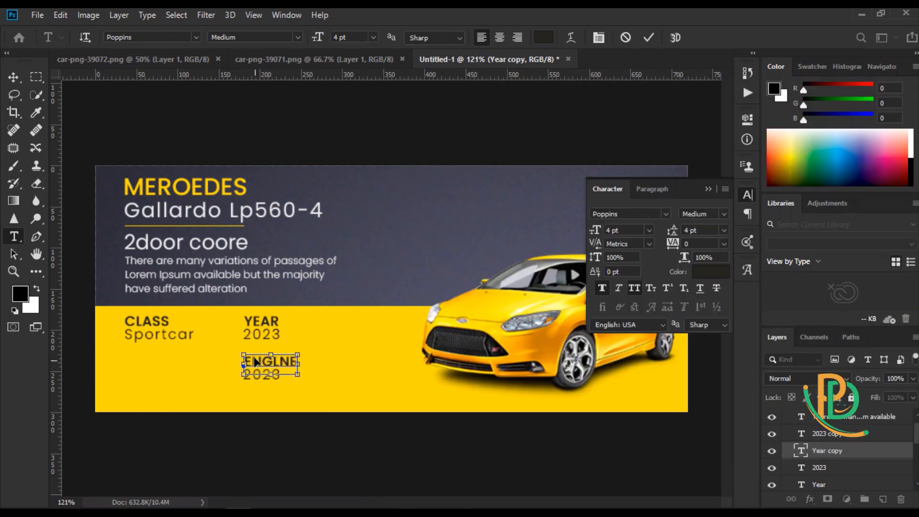
Replace the lower 2023 copy's text with "V10 5.0L" copied from Notepad.
left_click(804, 466)
double_click(805, 467)
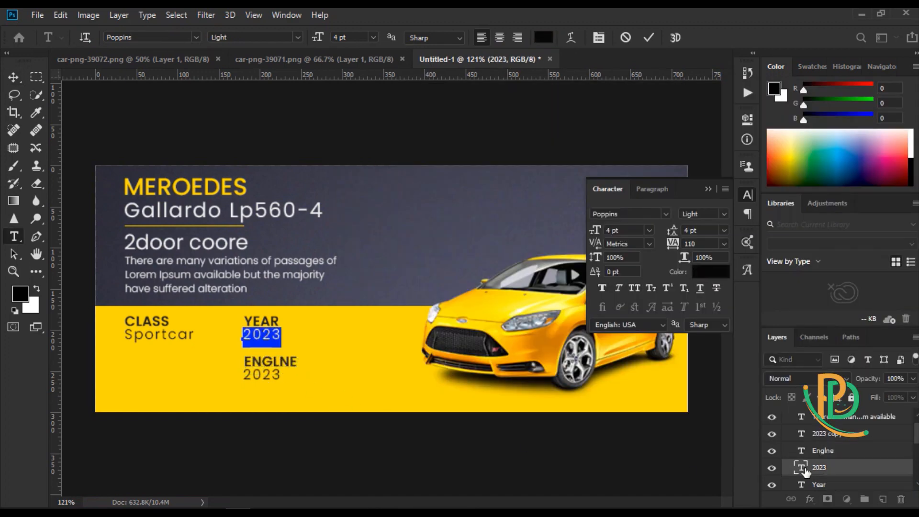
double_click(803, 435)
key("alt+Tab")
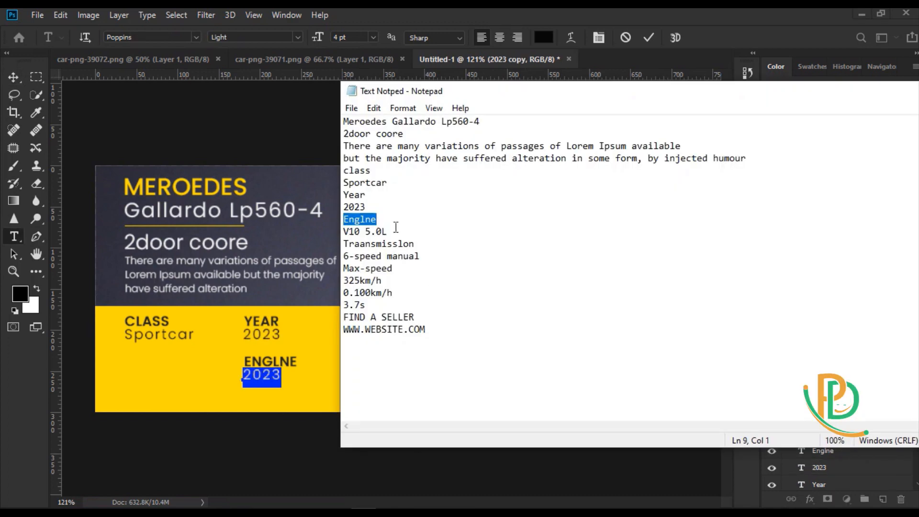
left_click_drag(388, 231, 333, 236)
key("alt+Tab")
key("ctrl+v")
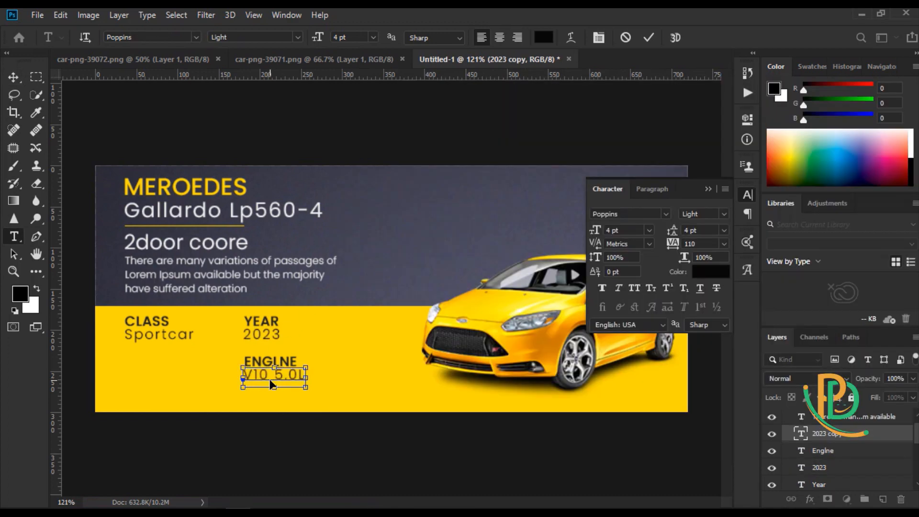
Duplicate the ENGLNE and V10 5.0L lines together beneath Sportcar and hide the copied V10 5.0L line.
left_click(817, 453)
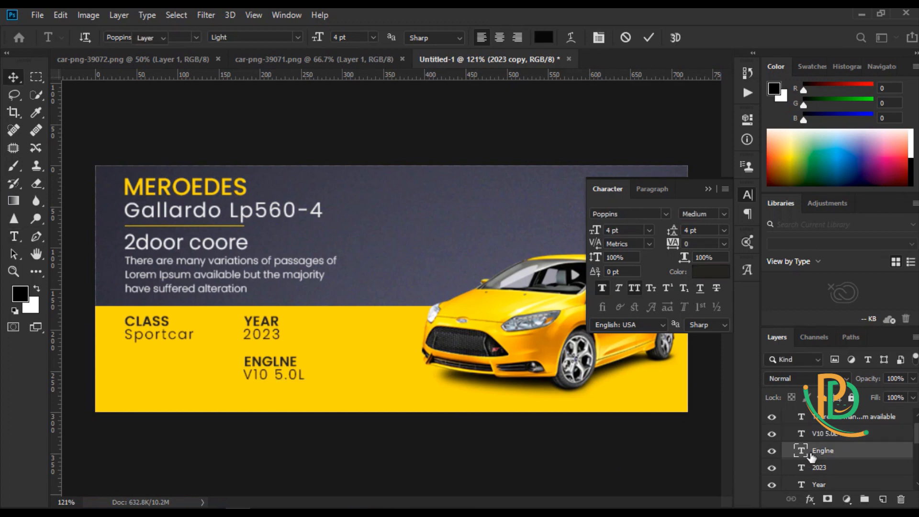
key("v")
left_click(821, 438, "shift")
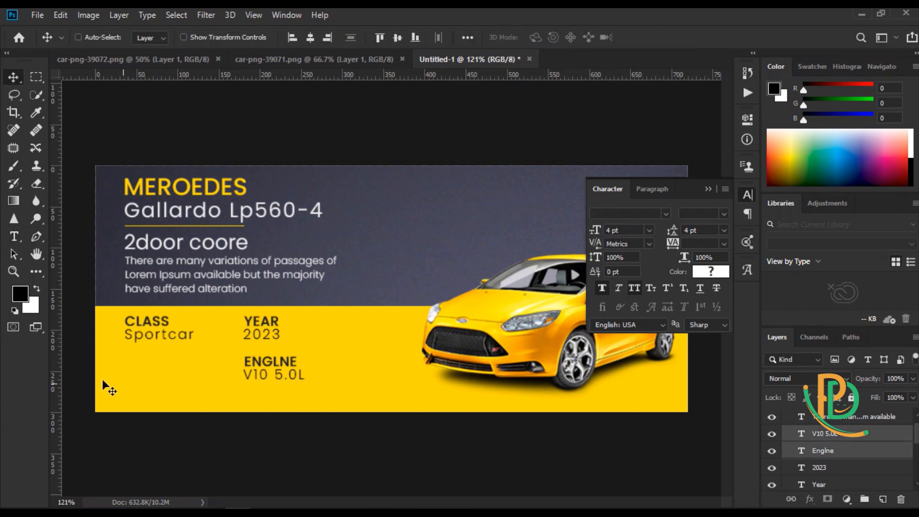
left_click_drag(266, 374, 147, 362)
left_click(796, 435)
left_click(771, 434)
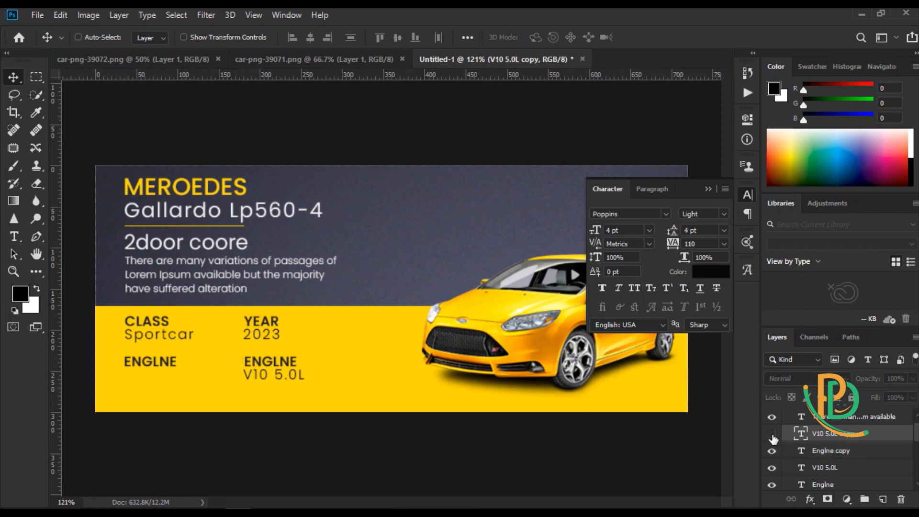
Toggle the visibility of the V10 5.0L, Traansmisslon and 6-speed manual layers to identify their lines on the canvas.
left_click(772, 434)
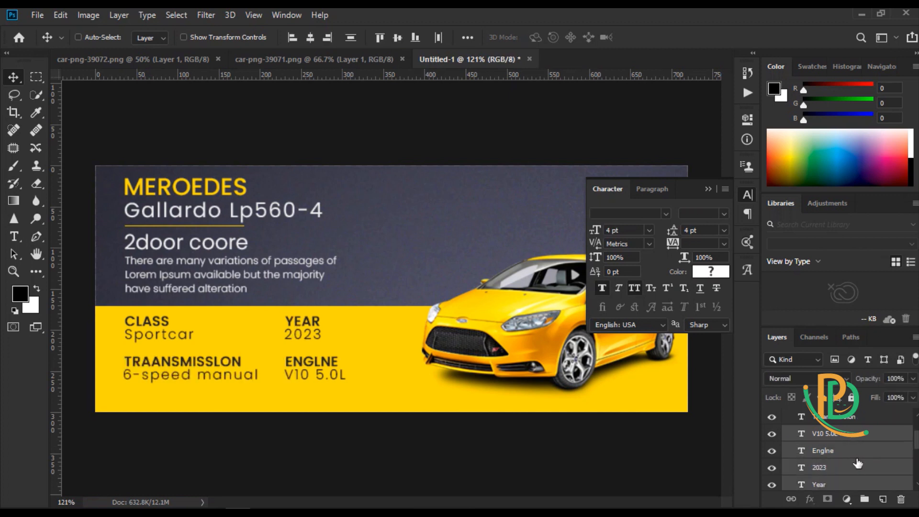
left_click(806, 467)
left_click(771, 451)
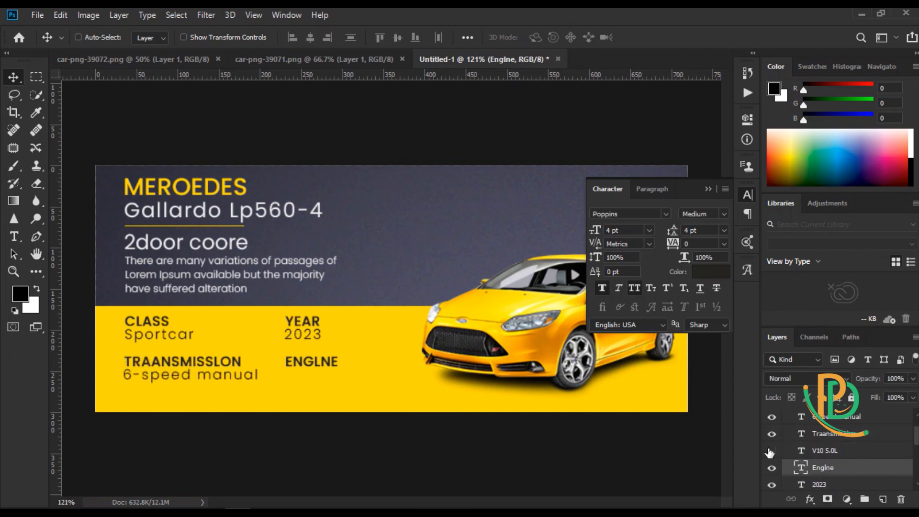
left_click(771, 451)
left_click(771, 433)
left_click(772, 433)
left_click(771, 416)
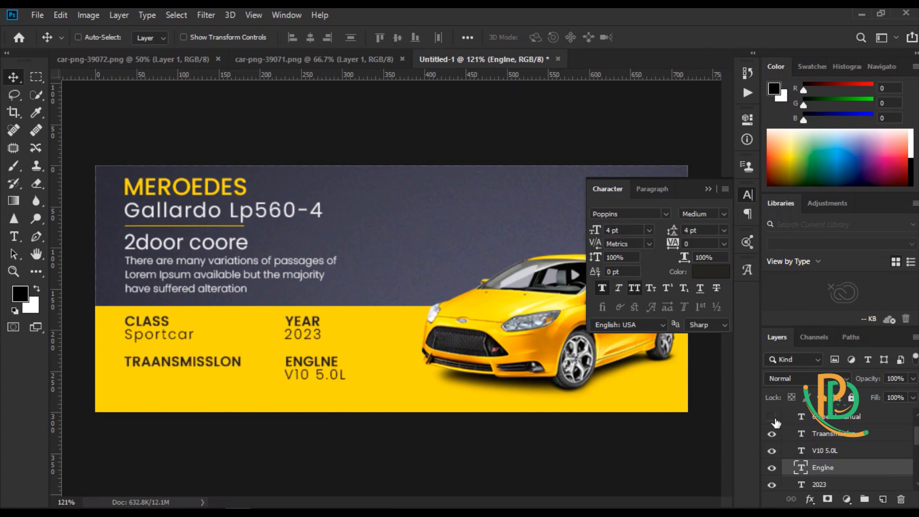
left_click(771, 416)
scroll(785, 431, "up", 1)
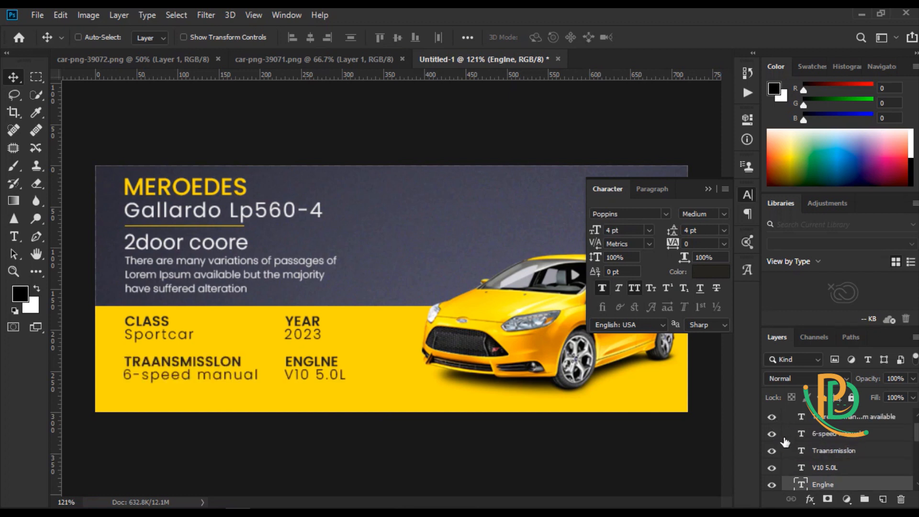
Select the 6-speed manual, Traansmisslon, V10 5.0L and Englne layers together and nudge both lower rows up toward CLASS and YEAR.
left_click(809, 434)
scroll(843, 448, "down", 1)
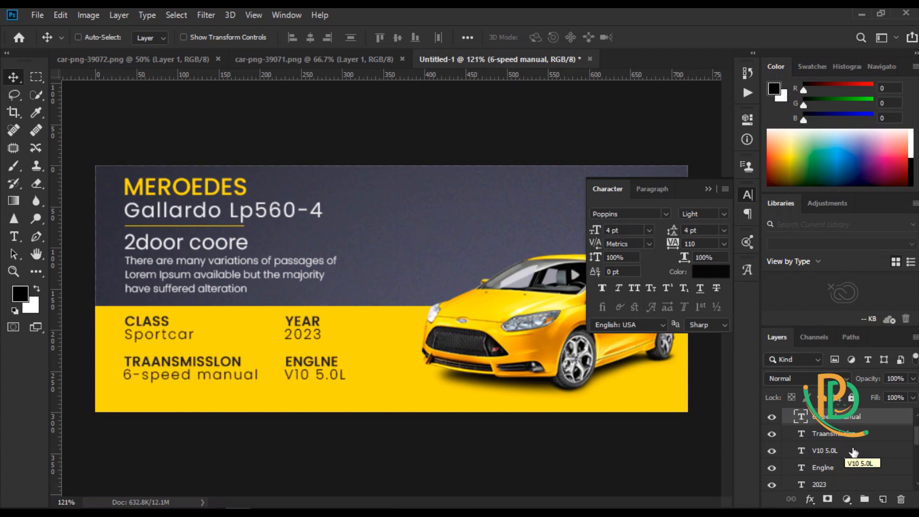
left_click(826, 469, "shift")
key("Up")
key("Up")
key("Up")
key("Up")
key("Up")
key("Up")
key("Up")
key("Up")
key("Up")
key("Up")
key("Up")
key("Up")
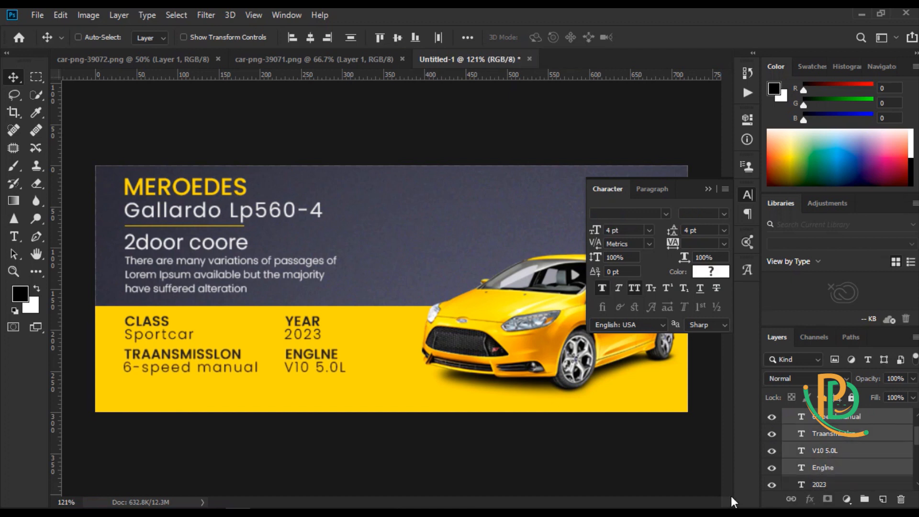
Duplicate the transmission and engine text blocks directly beneath the originals and fine-tune the copies' vertical spacing within the yellow band.
left_click_drag(300, 358, 300, 390)
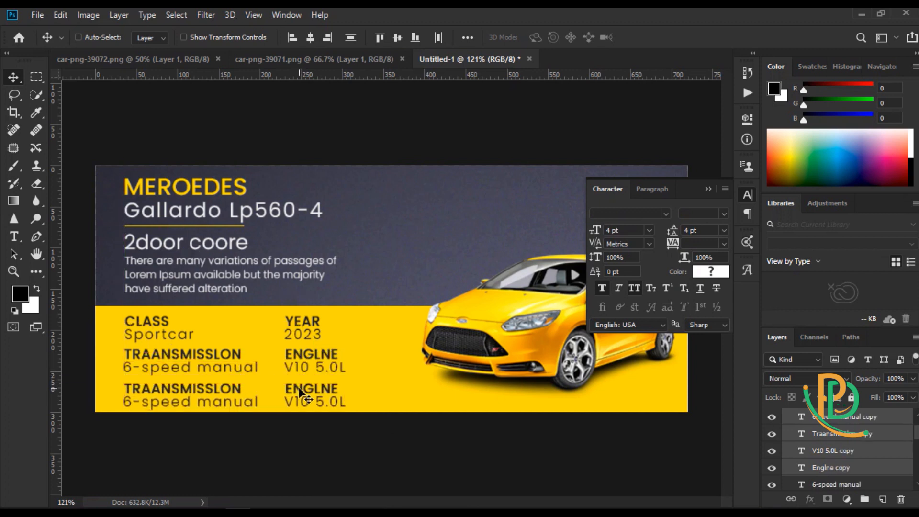
key("Up")
key("Up")
key("Up")
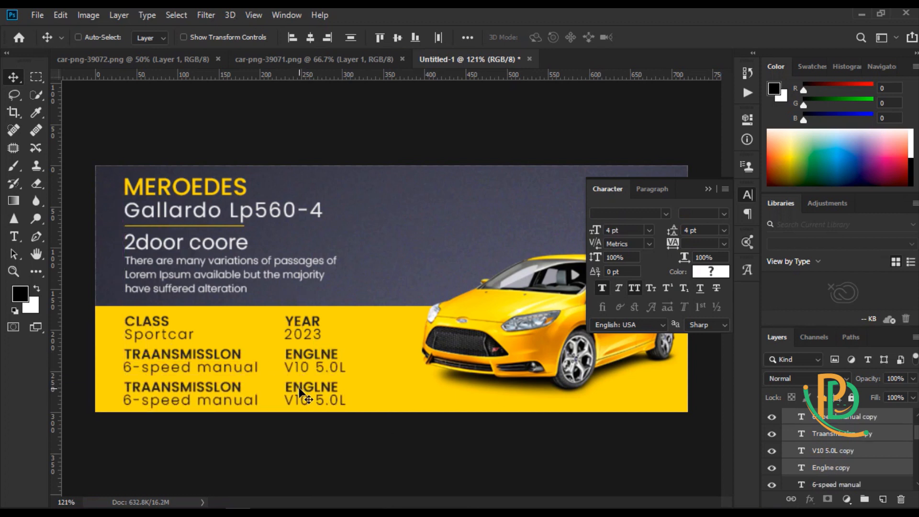
key("Down")
key("Down")
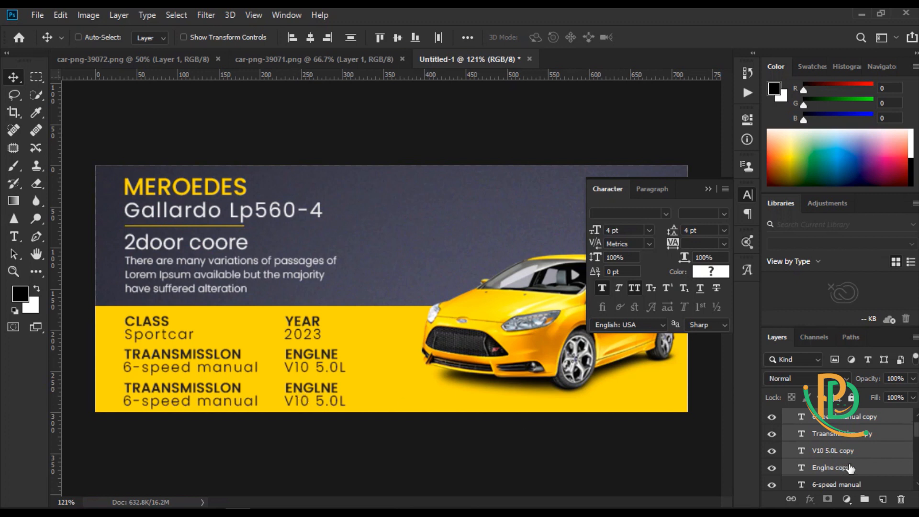
Replace the lower ENGLNE copy's text with "Max-speed" copied from Notepad.
scroll(852, 469, "up", 1)
scroll(869, 464, "down", 1)
left_click(770, 468)
left_click(770, 468)
double_click(799, 469)
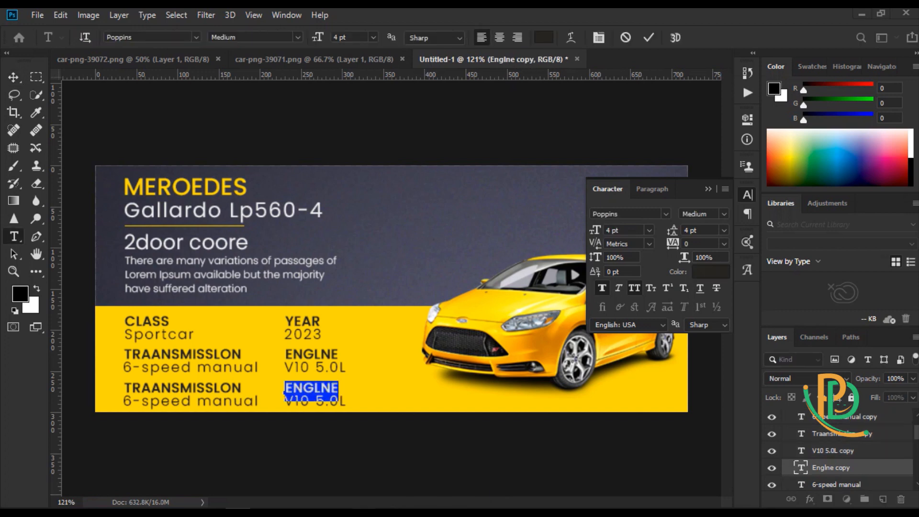
left_click(364, 512)
left_click_drag(396, 271, 344, 270)
right_click(357, 272)
left_click(383, 314)
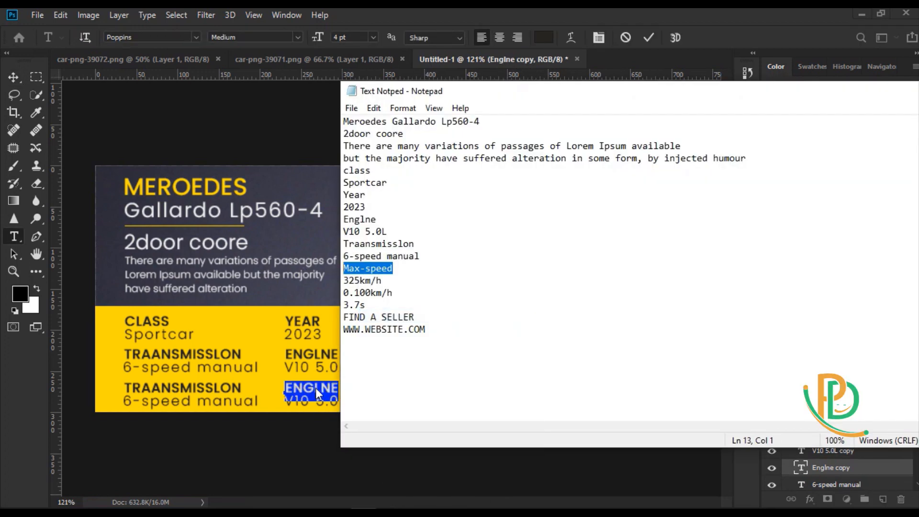
right_click(316, 389)
left_click(294, 384)
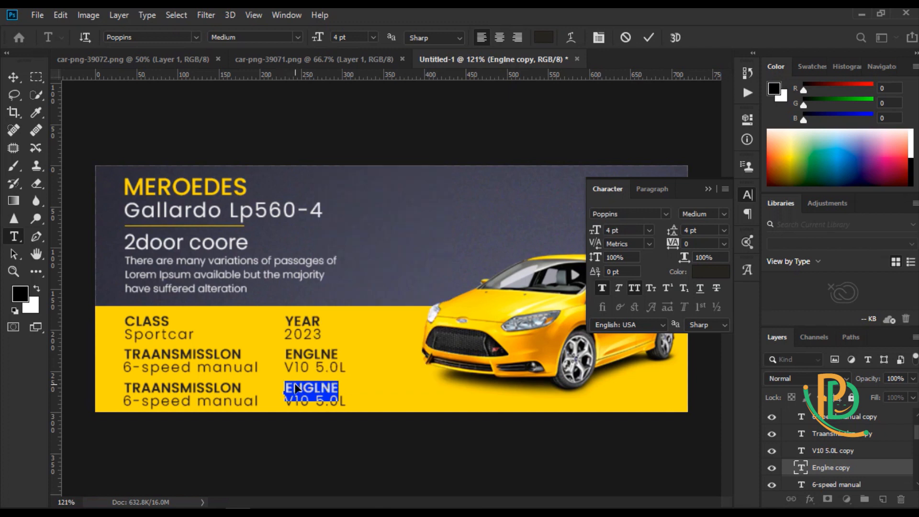
key("ctrl+v")
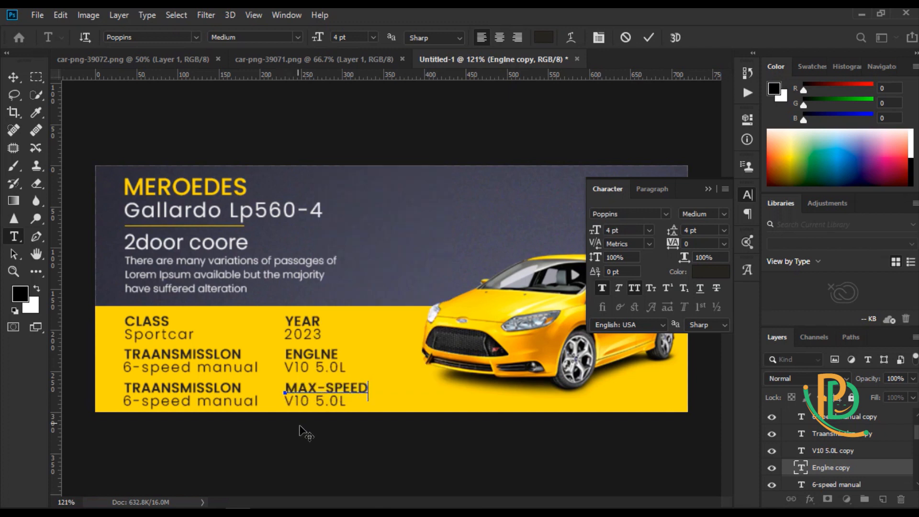
Replace the lower V10 5.0L copy's text with "325km/h" copied from Notepad.
double_click(800, 450)
left_click(363, 511)
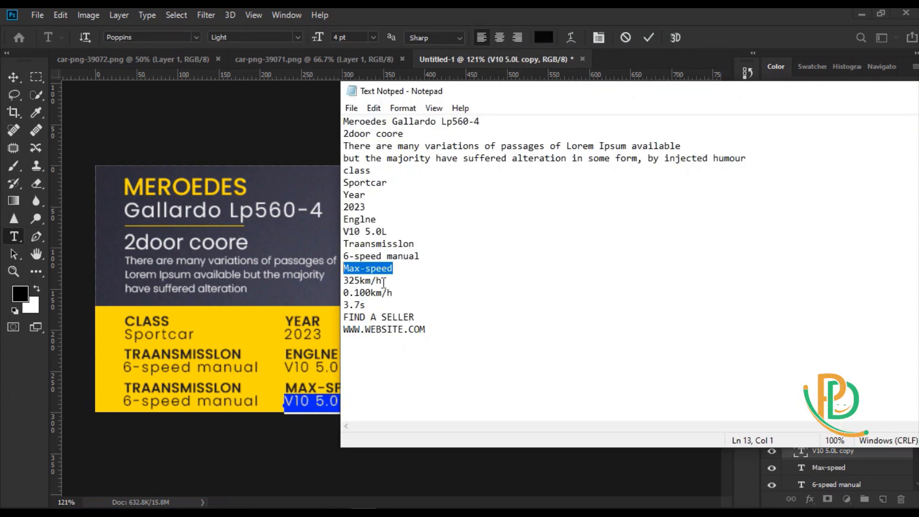
left_click_drag(383, 282, 343, 282)
right_click(356, 281)
left_click(473, 322)
left_click(315, 409)
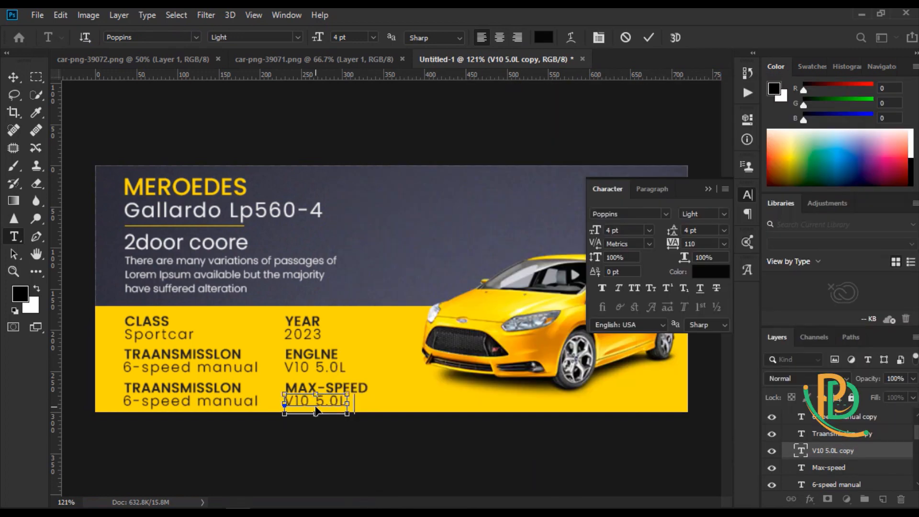
key("ctrl+v")
Replace the lower TRAANSMISSLON copy's text with "0.100km/h" copied from Notepad.
double_click(799, 433)
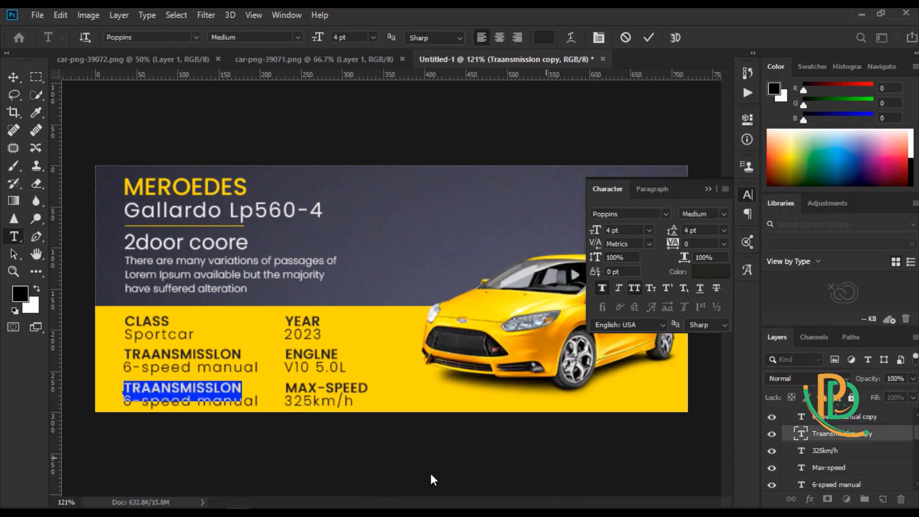
left_click(364, 511)
left_click_drag(392, 293, 291, 297)
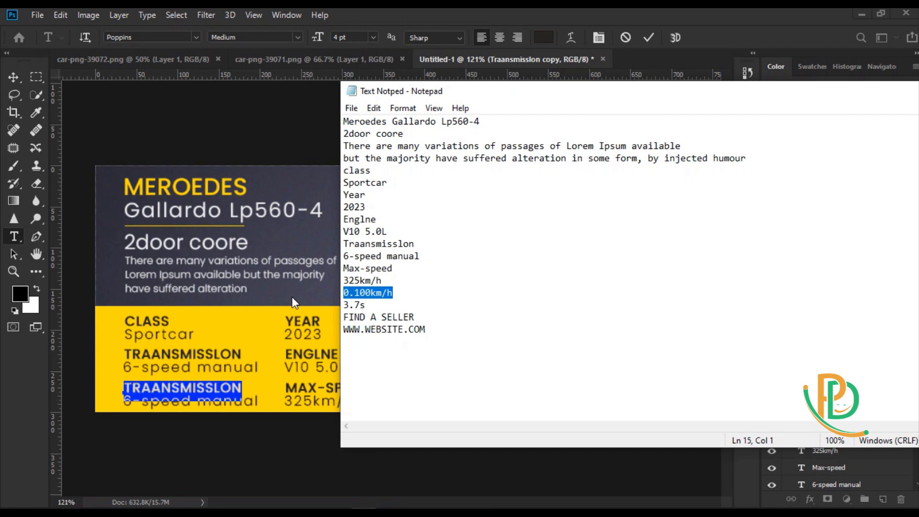
left_click(207, 378)
key("ctrl+v")
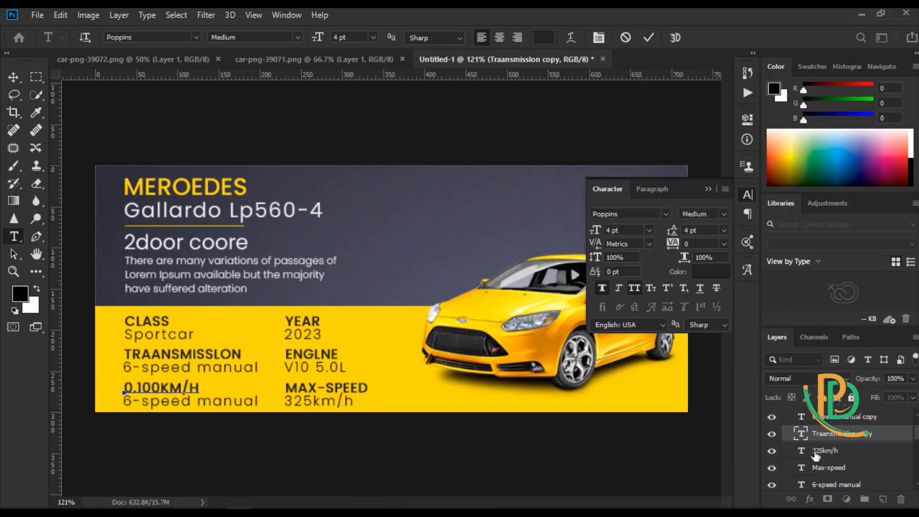
Turn off Faux Bold and All Caps for the whole 0.100km/h line.
key("ctrl+a")
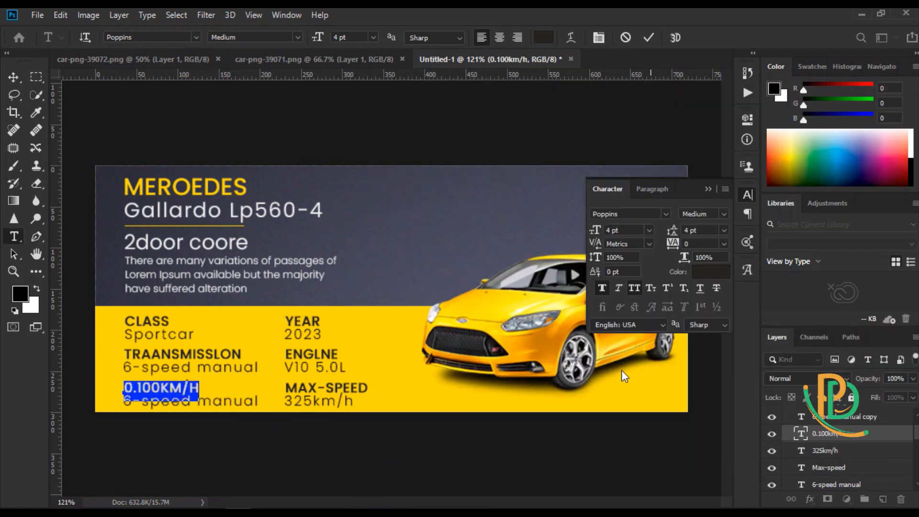
left_click(601, 288)
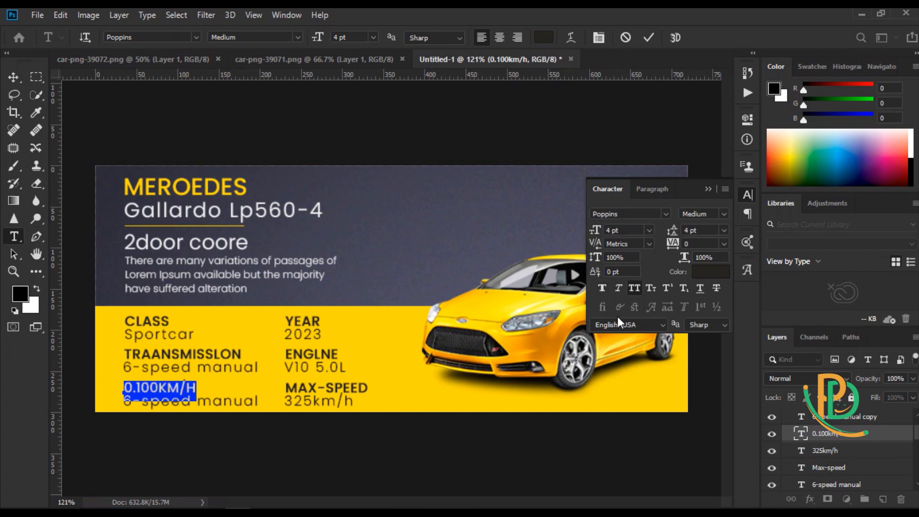
left_click(638, 289)
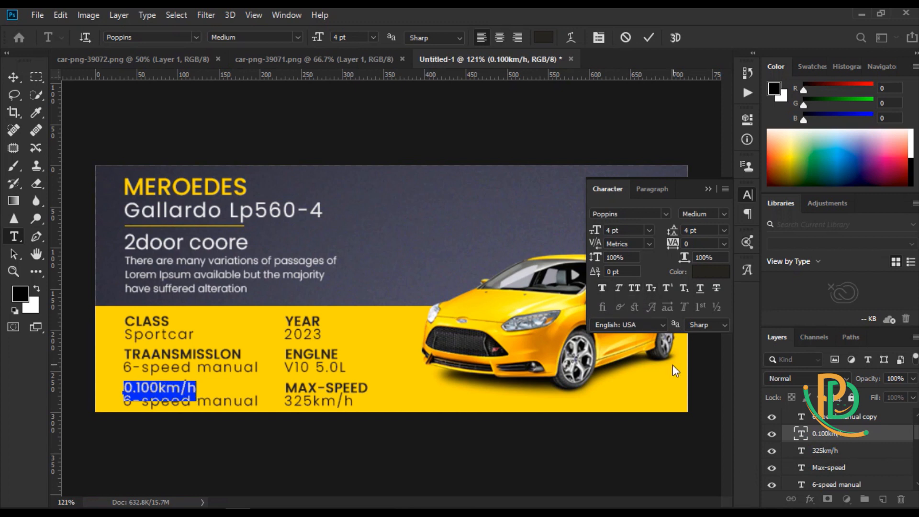
Replace the lower 6-speed manual copy's text with "3.7s" and collapse the Text group.
double_click(800, 417)
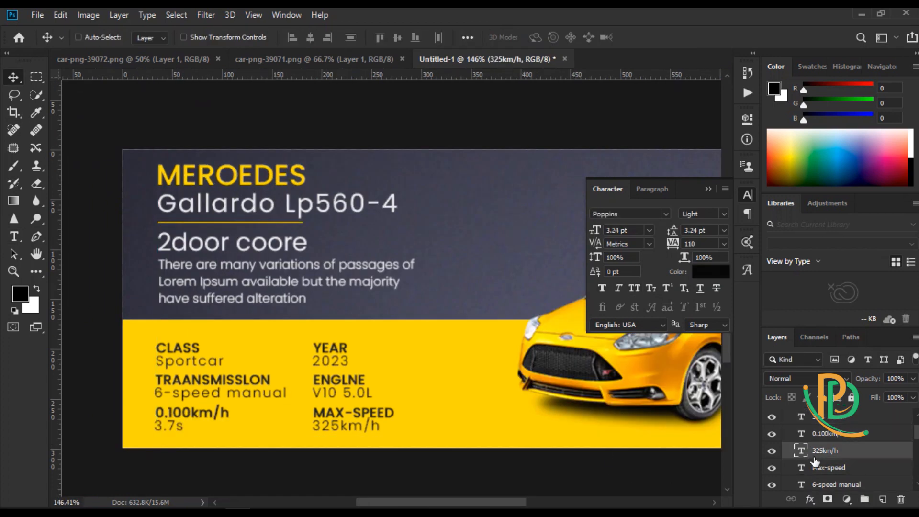
left_click(787, 416)
left_click_drag(454, 360, 384, 338)
key("ctrl+0")
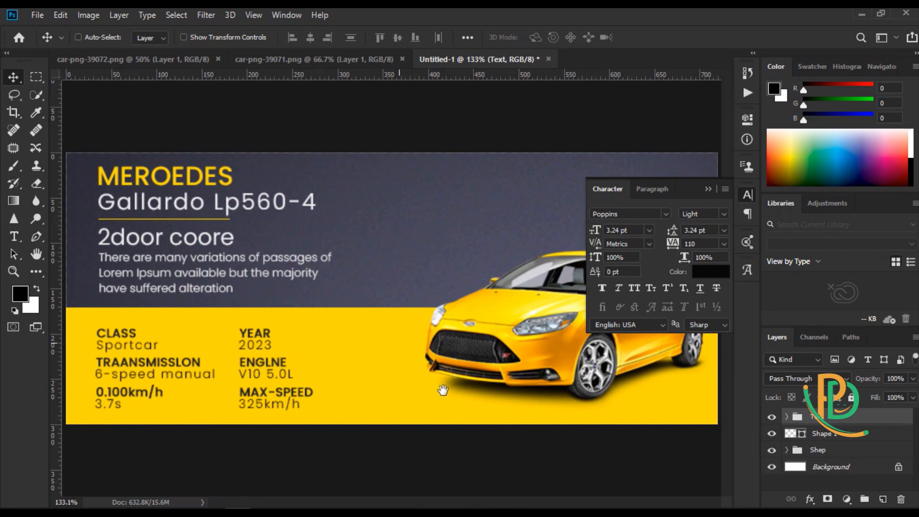
left_click(707, 189)
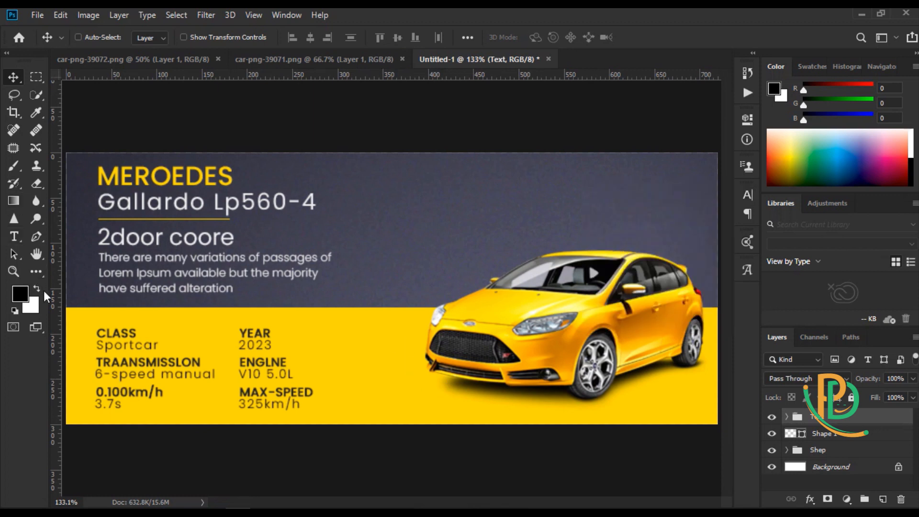
Draw a black-filled rectangle about 85 × 29 px on the yellow band between the specification text and the car.
left_click(39, 271)
left_click(82, 424)
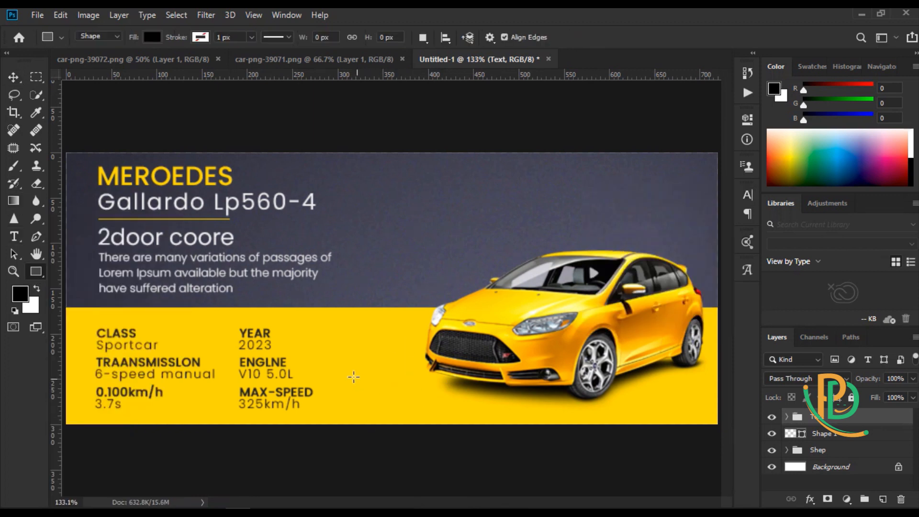
left_click(385, 388, "alt")
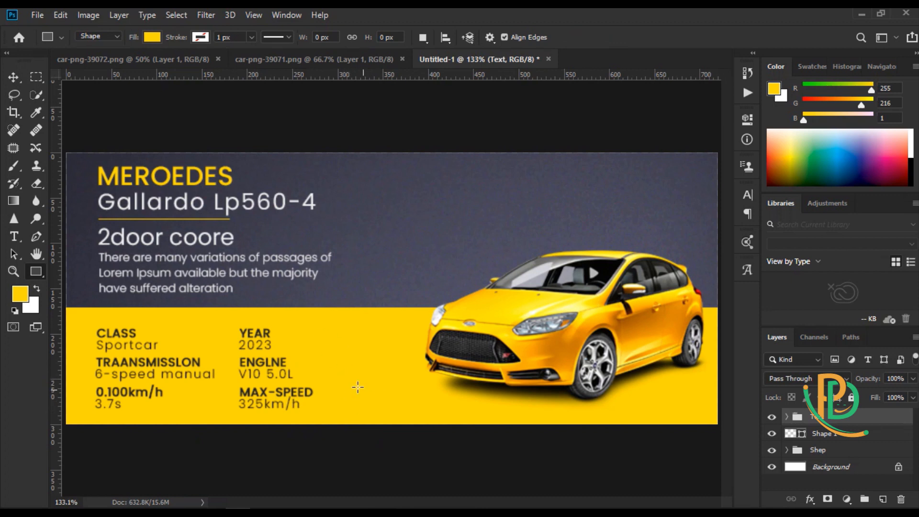
left_click(152, 37)
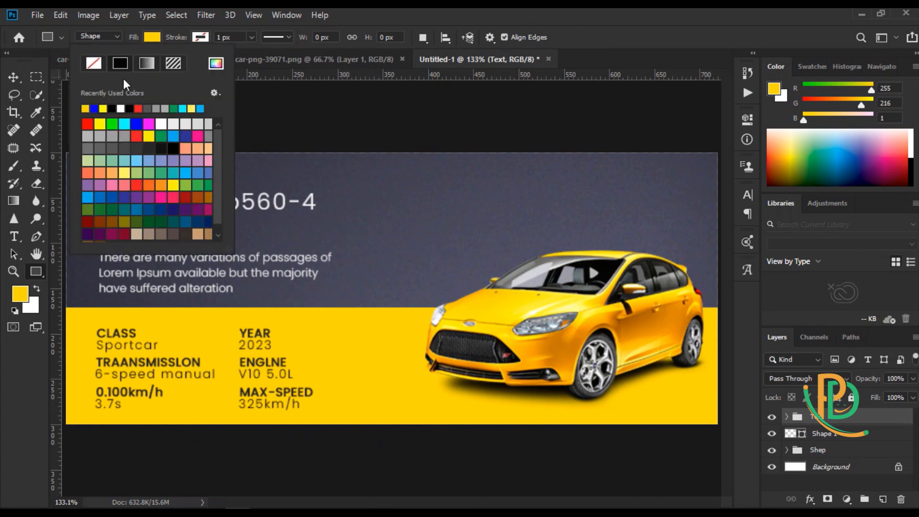
left_click(112, 109)
left_click(142, 42)
left_click_drag(348, 370, 416, 393)
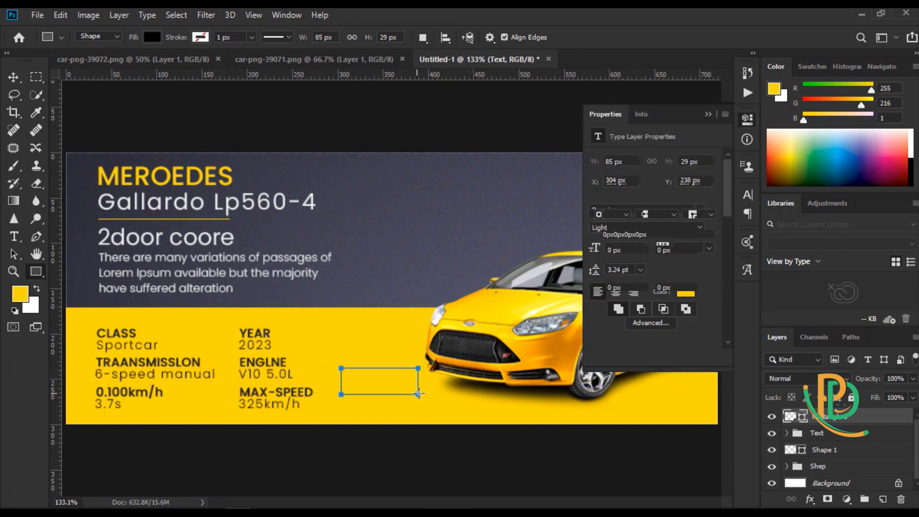
left_click(707, 115)
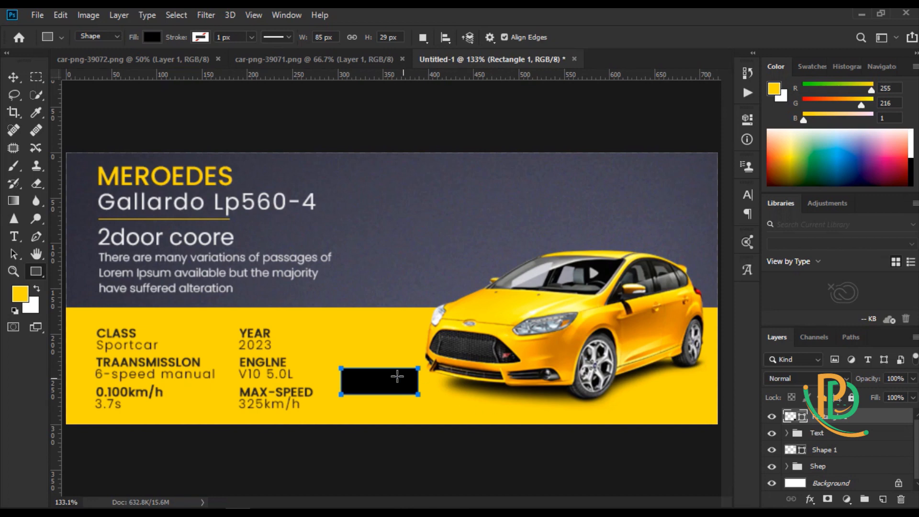
Put the Shape 1 and Rectangle 1 layers into the Shep group and expand the group.
scroll(397, 376, "up", 5)
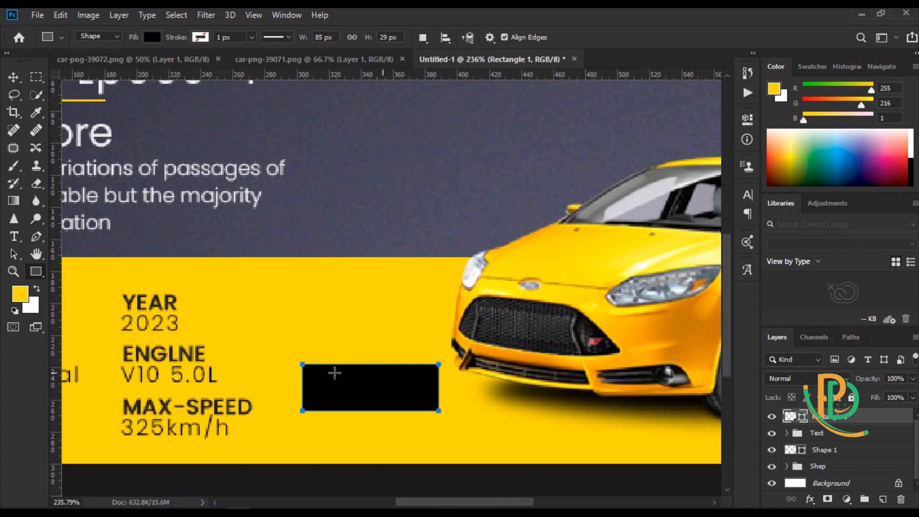
key("v")
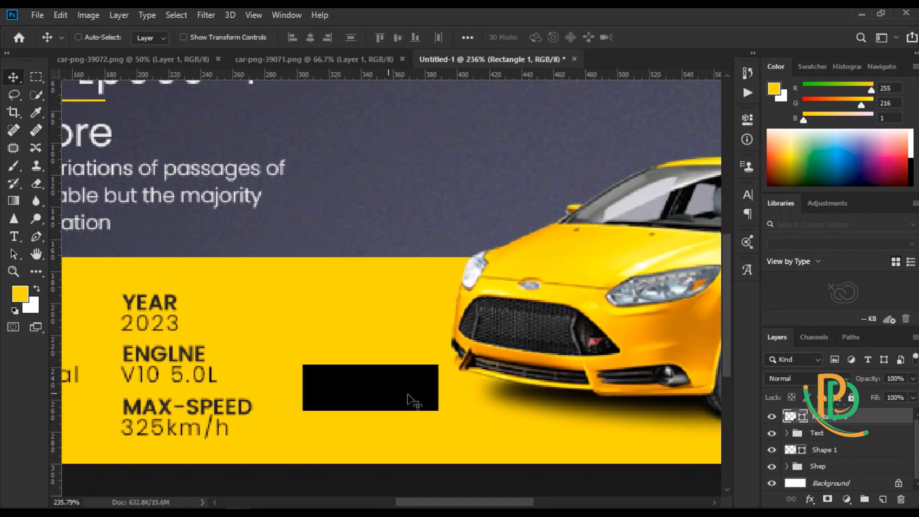
left_click_drag(815, 448, 822, 465)
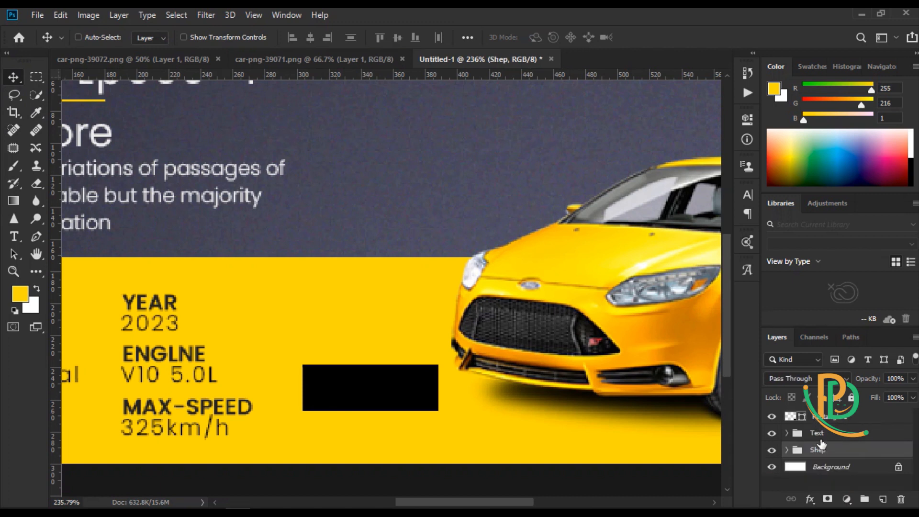
left_click_drag(820, 420, 827, 446)
left_click(787, 433)
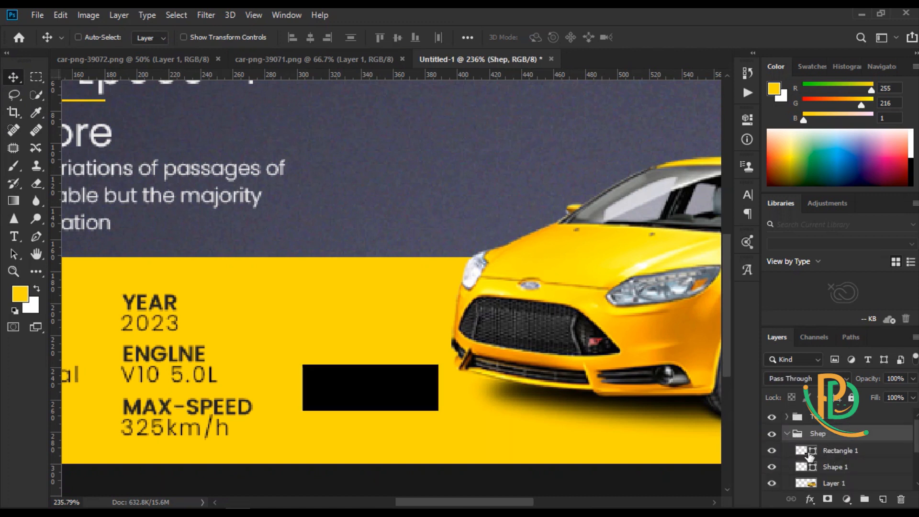
Add a Multiply drop shadow to the black rectangle with 89% opacity, 0 px distance, 0% spread, 7 px size, a changed contour and 7% noise.
left_click(807, 453)
double_click(804, 452)
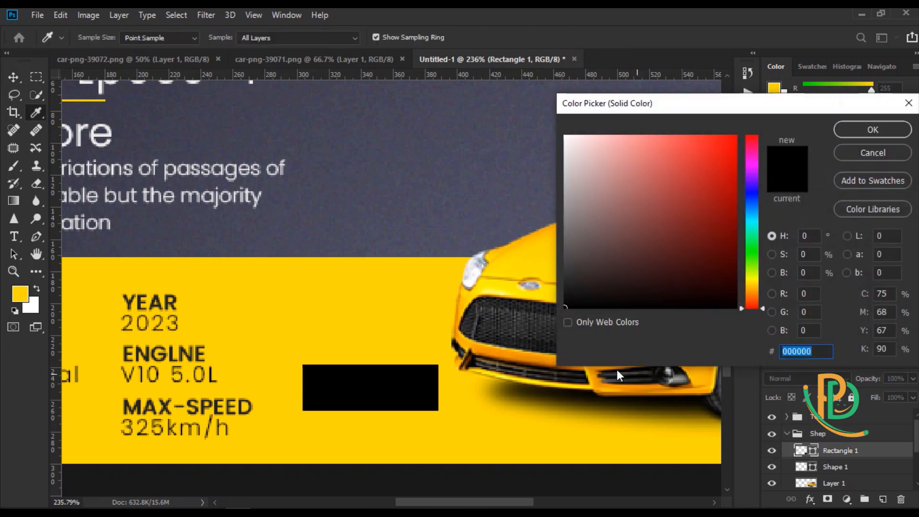
left_click(862, 150)
left_click(809, 498)
left_click(816, 492)
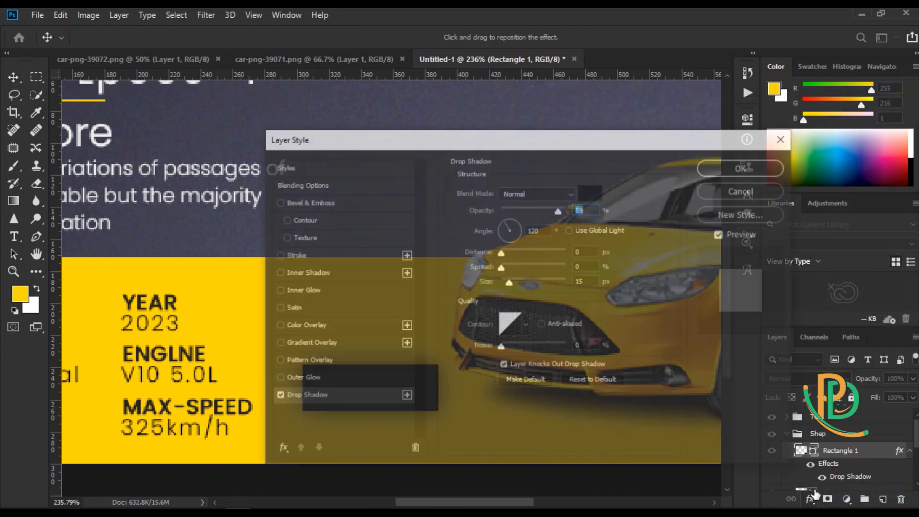
left_click_drag(437, 145, 725, 122)
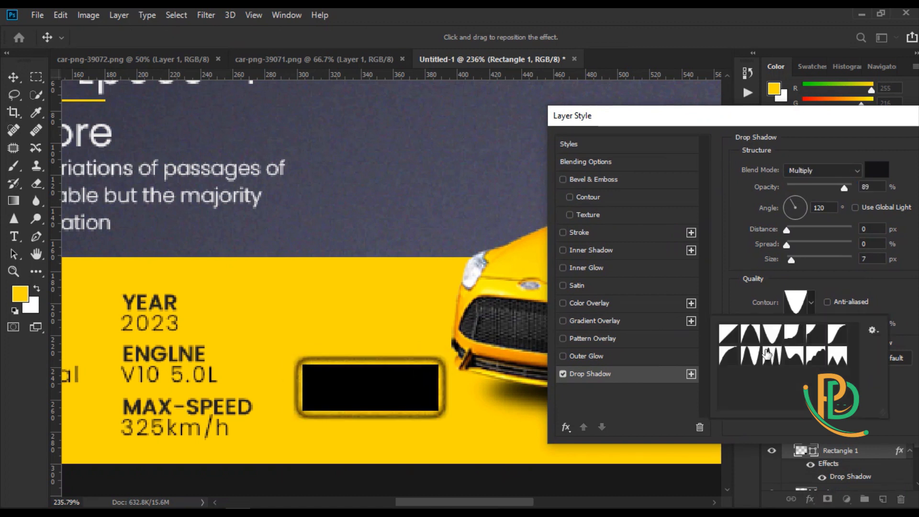
left_click(817, 317)
left_click(799, 335)
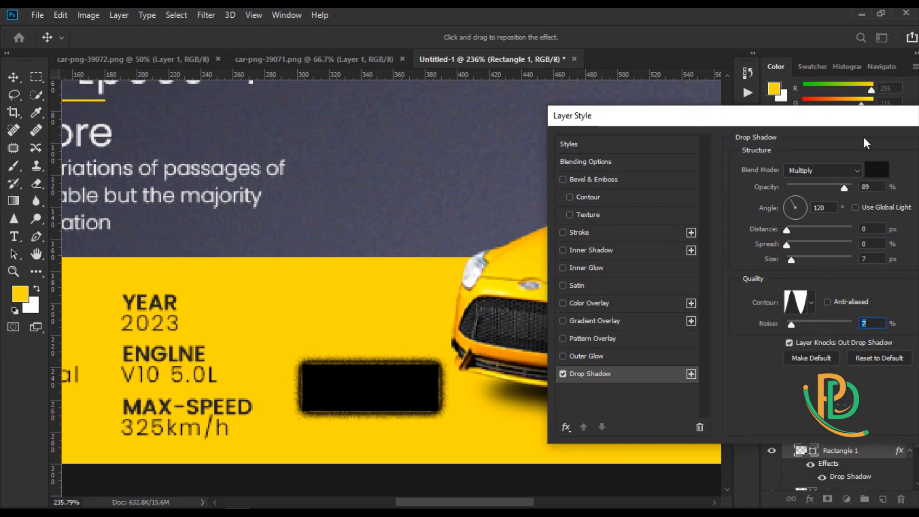
left_click_drag(863, 117, 684, 132)
left_click(877, 162)
Copy the "FIND A SELLER" line from the Text Notped file in Notepad and return to Photoshop.
scroll(382, 423, "down", 2)
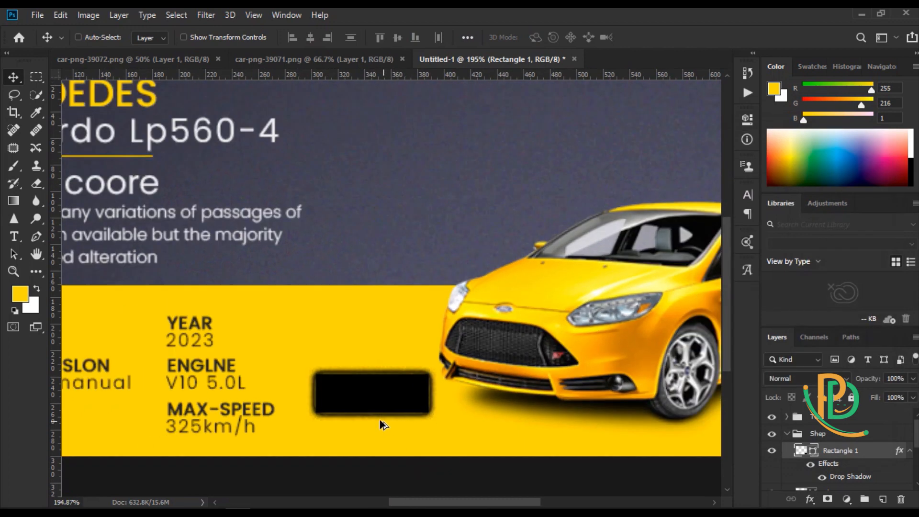
left_click(364, 511)
left_click_drag(420, 318, 342, 318)
right_click(376, 319)
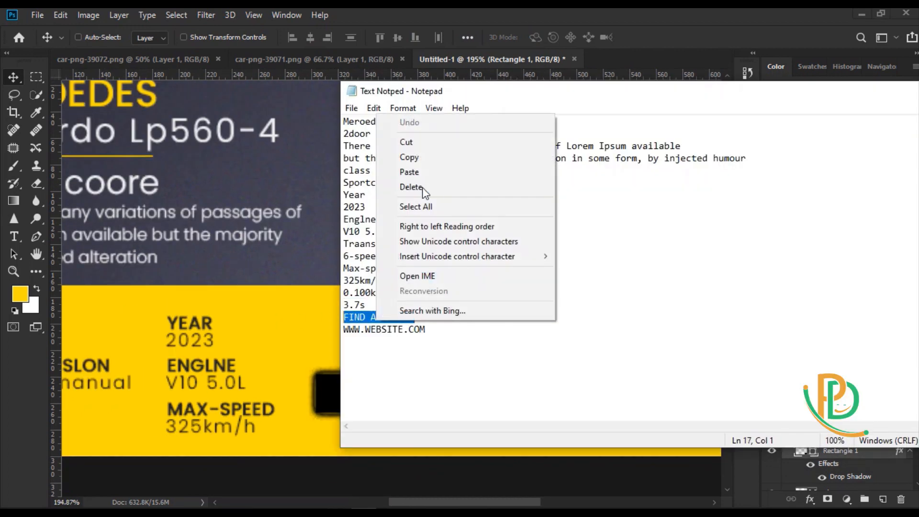
left_click(421, 158)
left_click(6, 248)
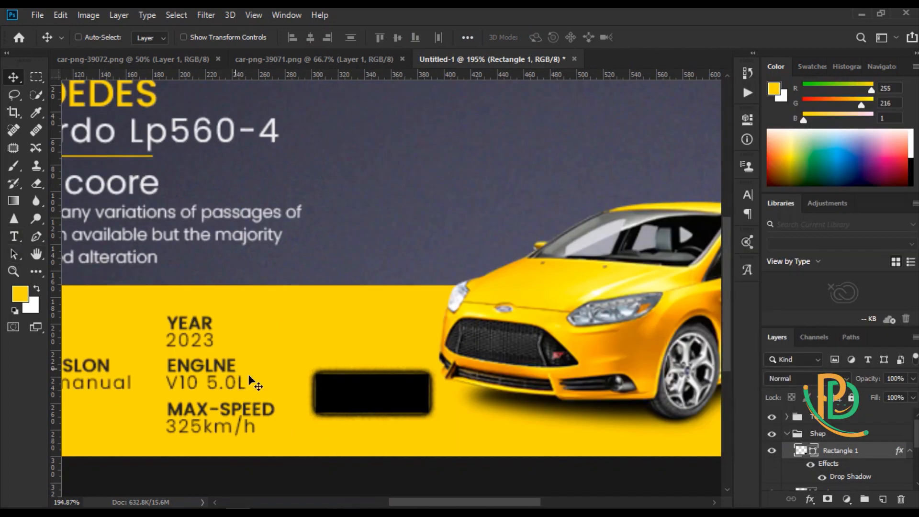
Expand the Text group and duplicate the Max-speed text onto the black rectangle.
left_click(823, 420)
left_click(786, 417)
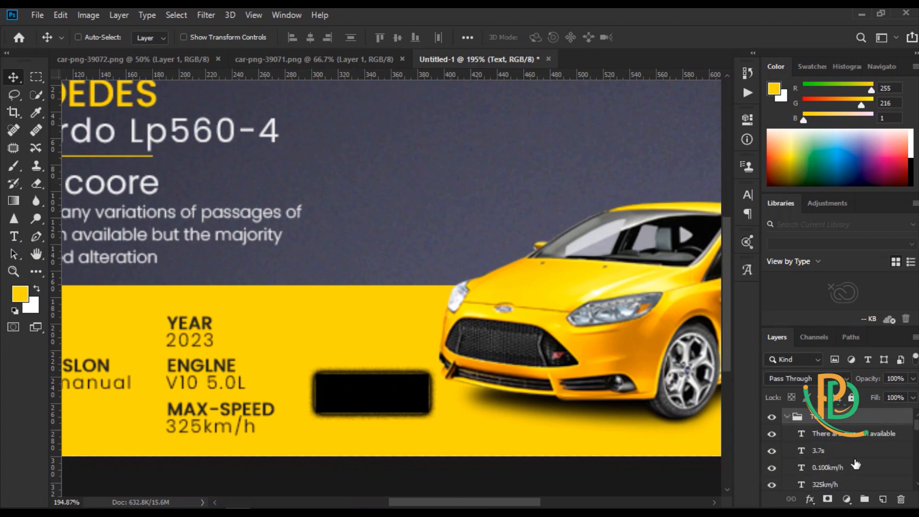
scroll(837, 467, "down", 1)
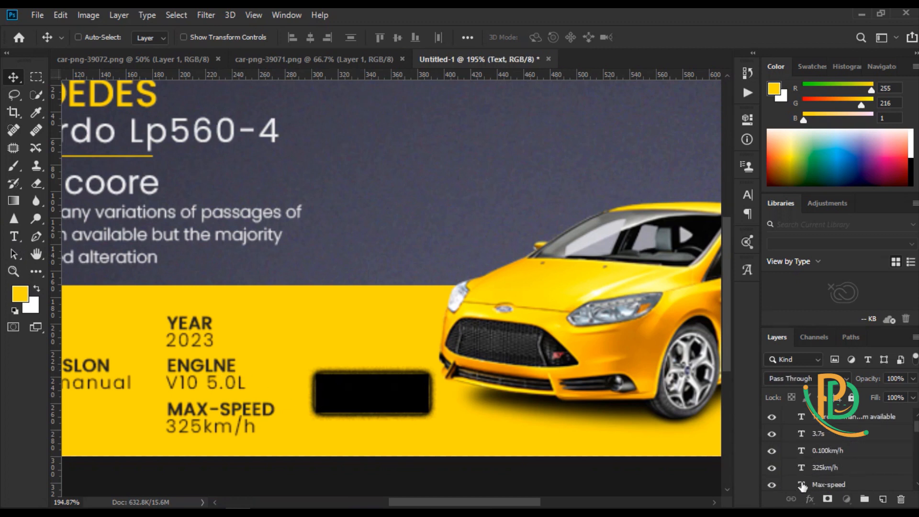
left_click(814, 482)
left_click_drag(219, 371, 369, 355)
Turn the duplicated Max-speed text white, replace it with "FIND A SELLER" and shift it over the black rectangle.
double_click(800, 482)
left_click(543, 37)
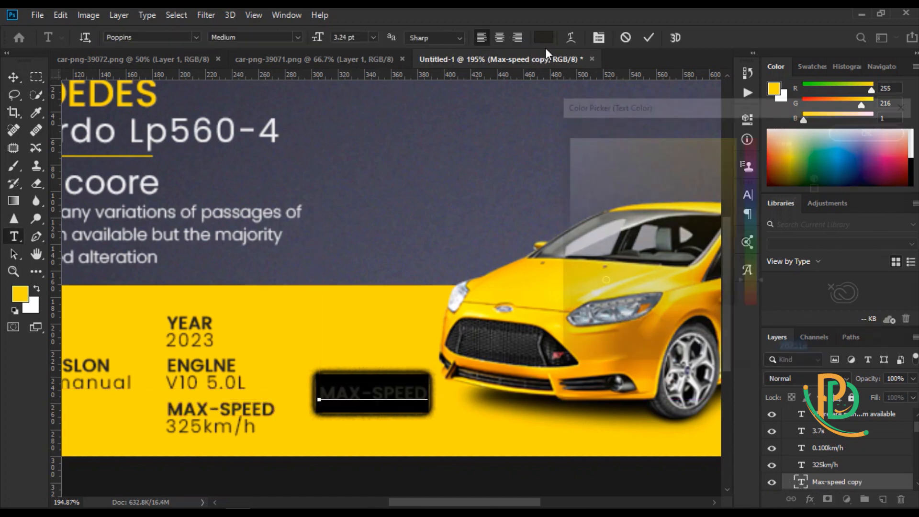
left_click(565, 137)
left_click(856, 130)
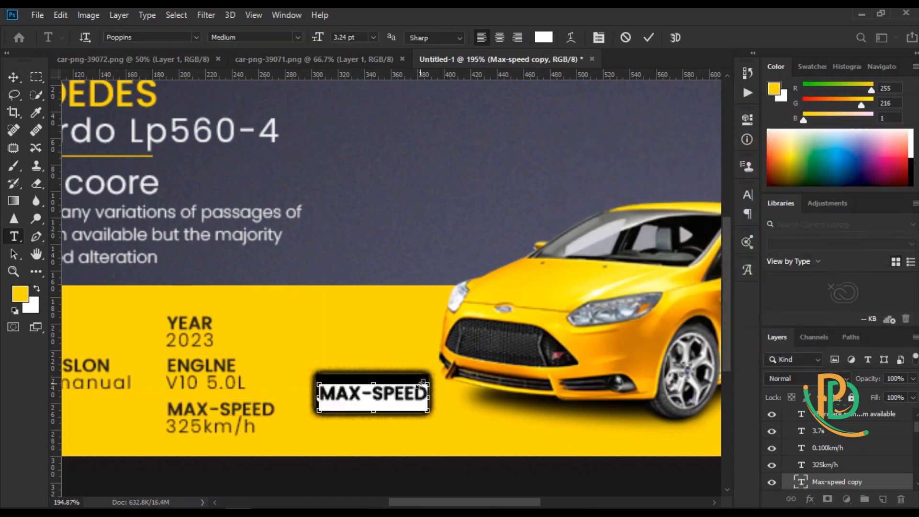
type("FIND A SELLER")
left_click(13, 77)
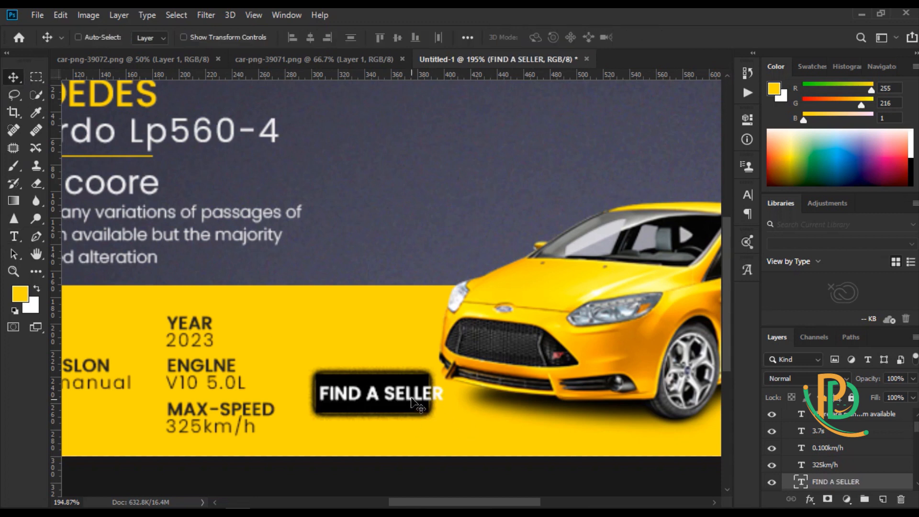
left_click_drag(431, 410, 423, 409)
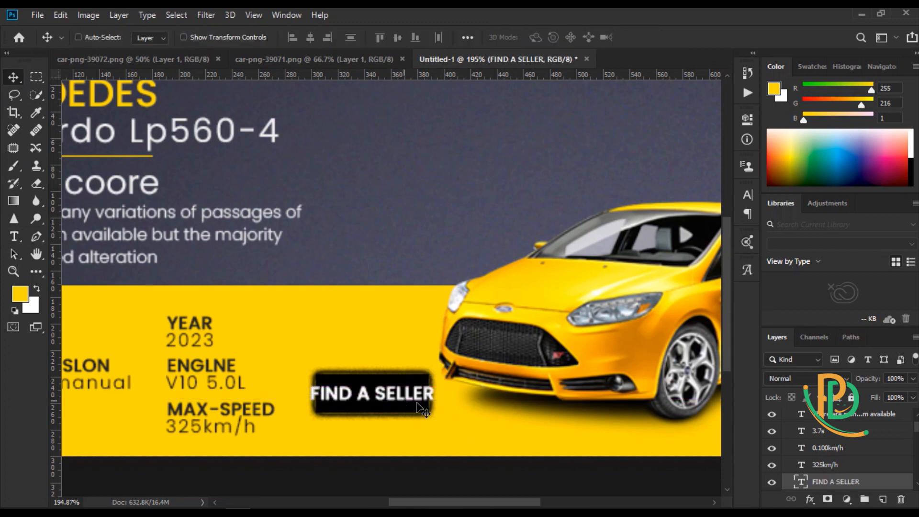
double_click(797, 483)
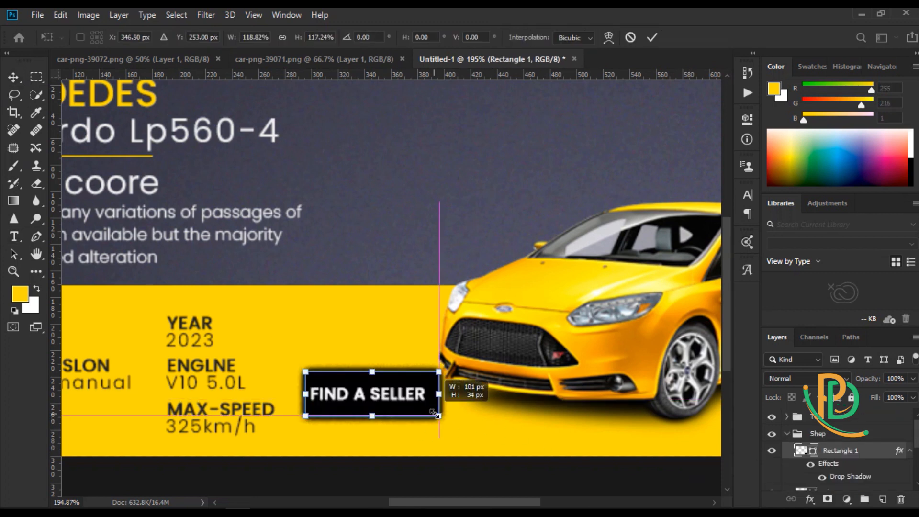
Scale the black rectangle to 118.82% width and 82.76% height and position it at X 344.50 px, Y 253.00 px behind the label.
left_click_drag(436, 414, 438, 412)
key("Right")
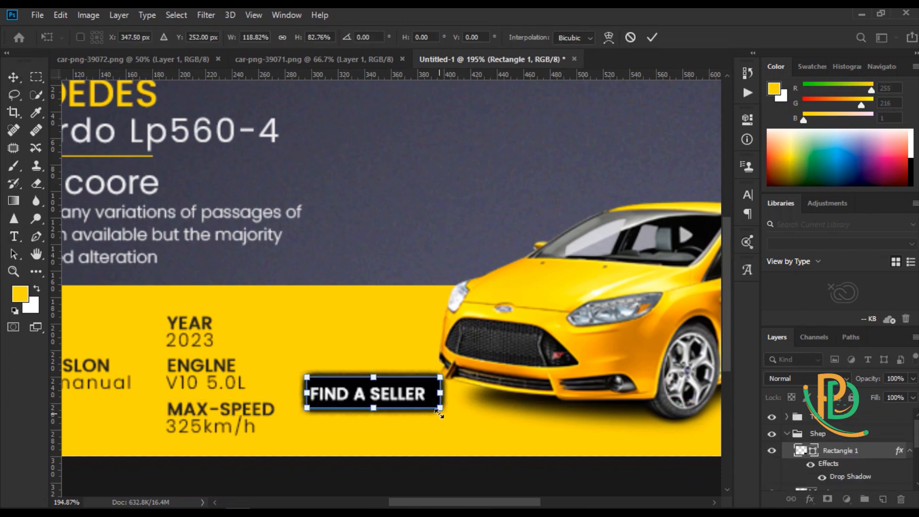
key("Left")
key("Left")
key("Left")
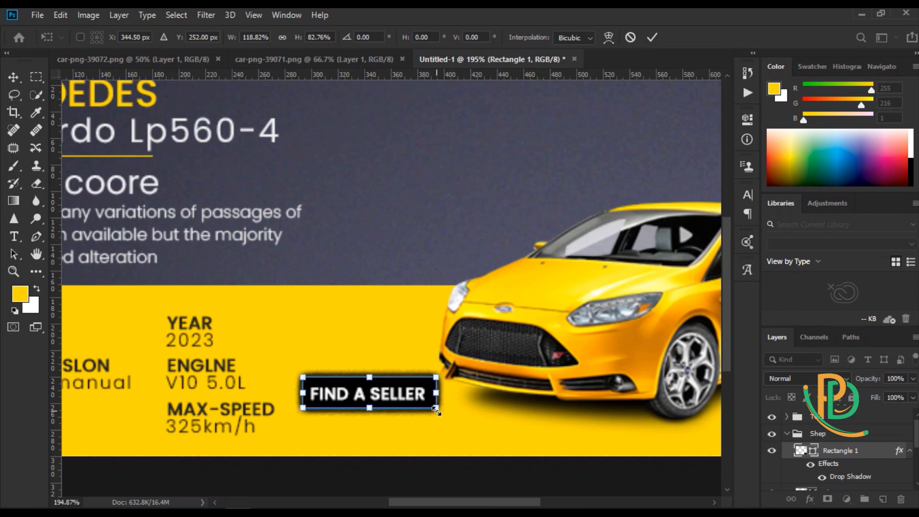
key("Down")
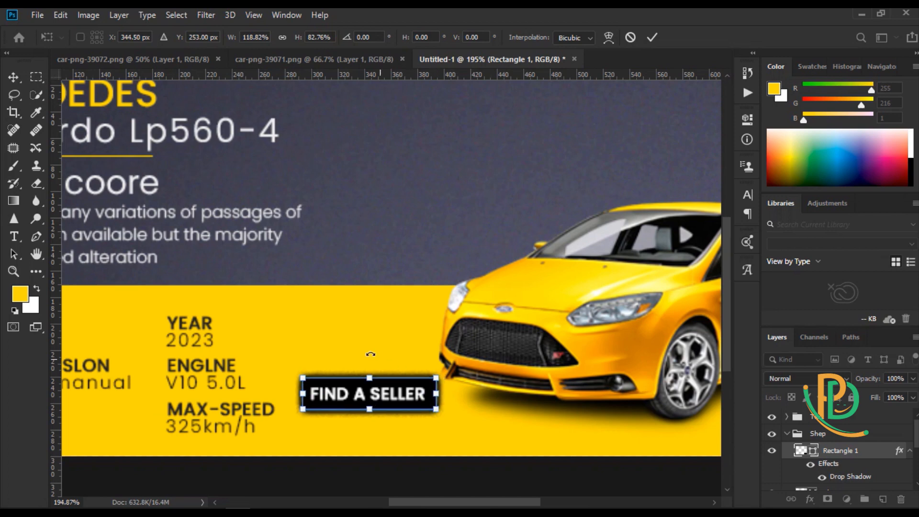
key("Return")
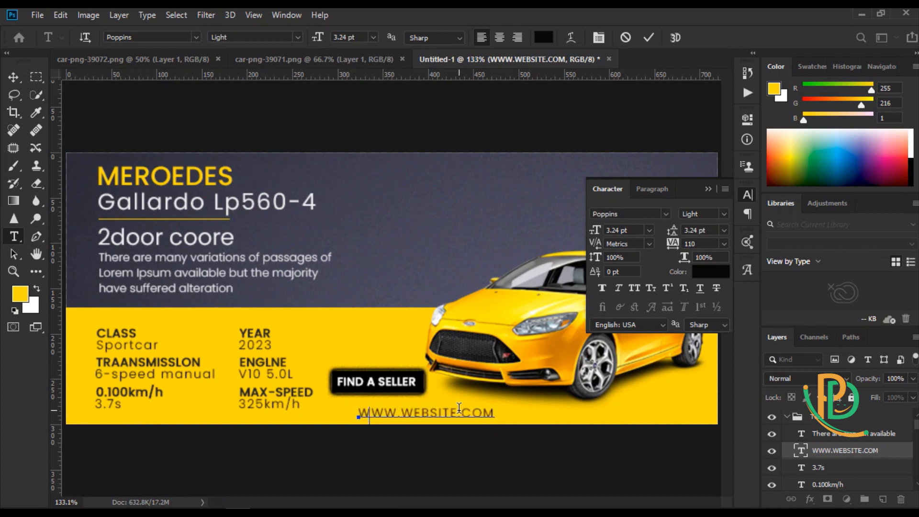
type("WW")
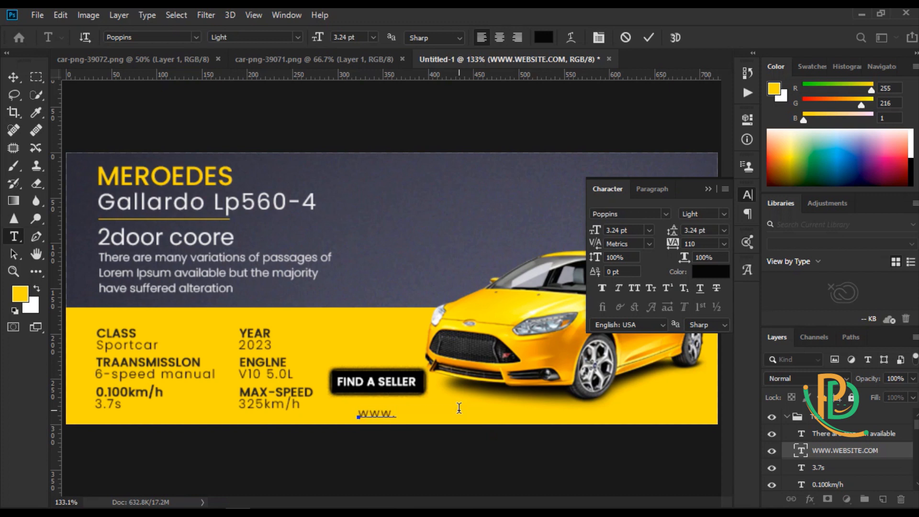
type("w.website.com")
triple_click(377, 411)
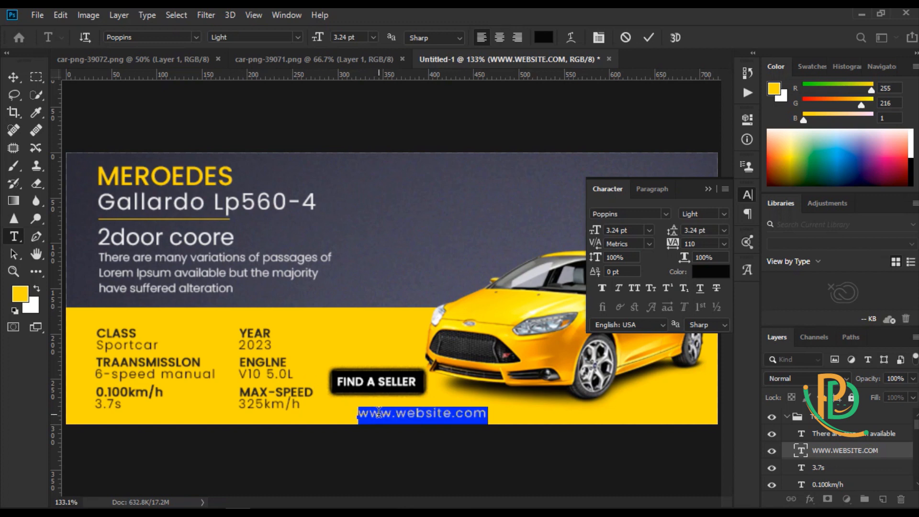
left_click(728, 242)
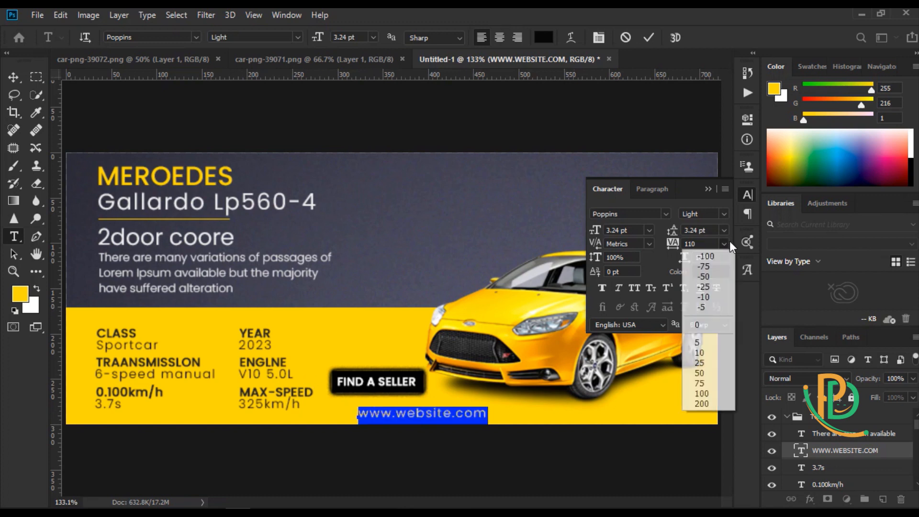
left_click(719, 403)
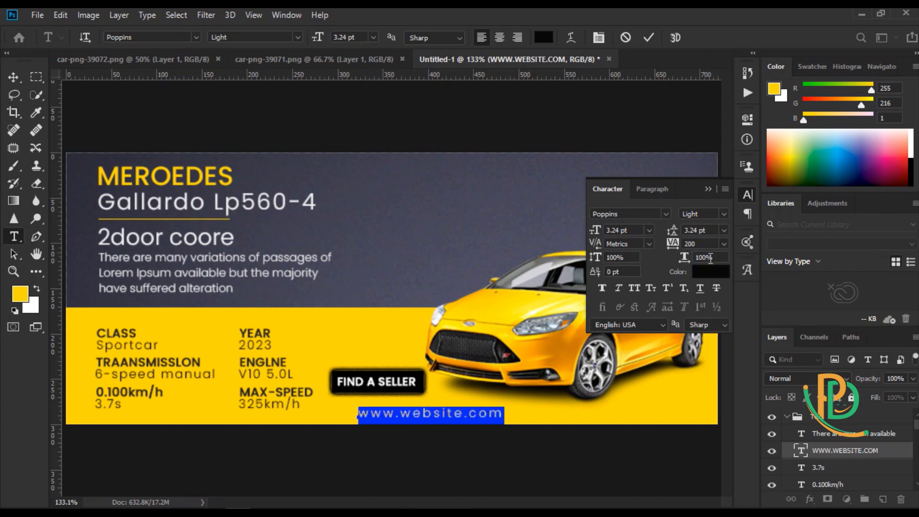
scroll(710, 245, "up", 14)
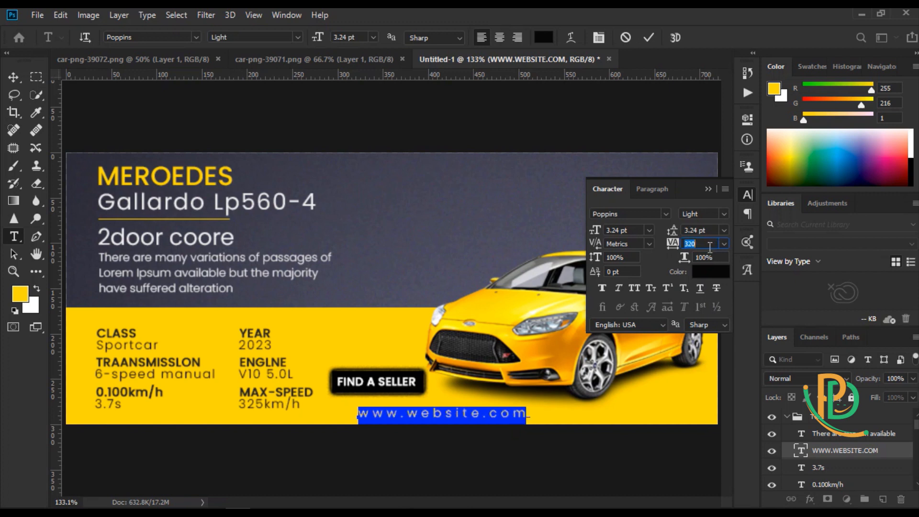
left_click(709, 189)
key("ctrl+Return")
key("v")
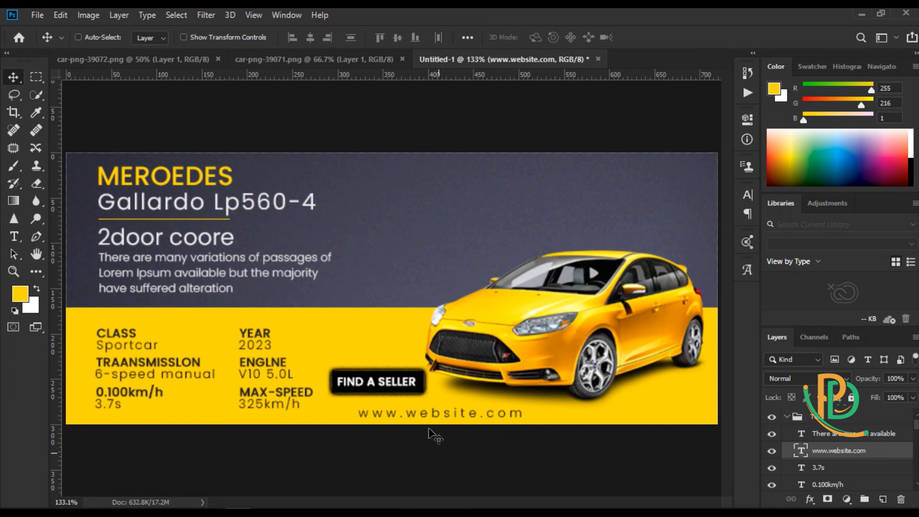
key("Left")
key("Left")
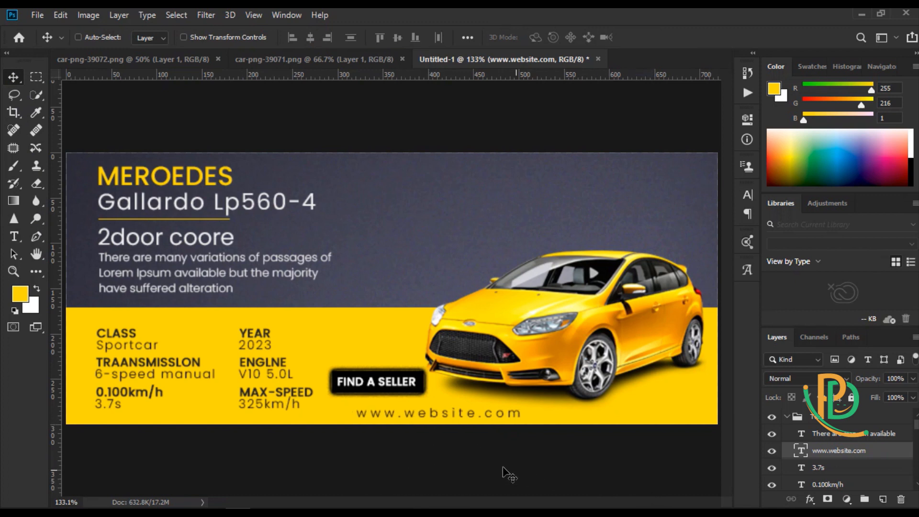
Collapse the Text group and move the car's Layer 1 to the top of the Shep group, above Rectangle 1.
scroll(493, 465, "down", 1)
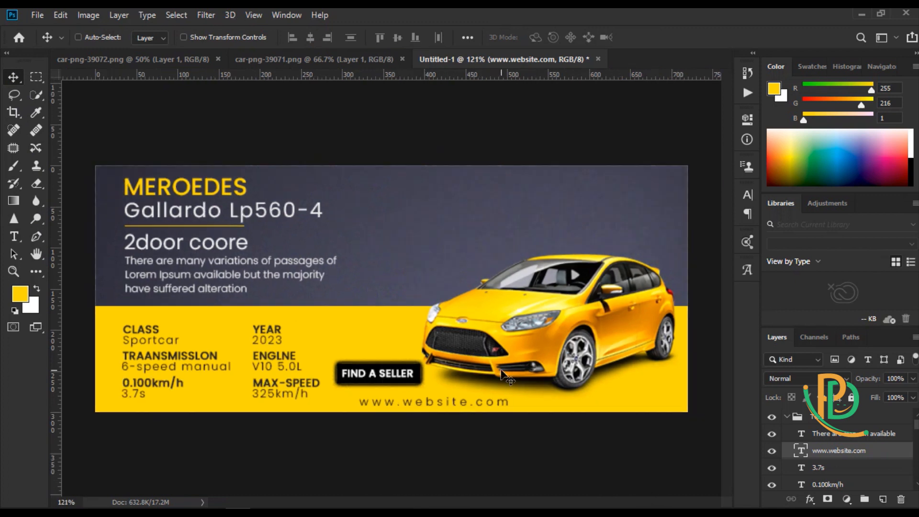
left_click(789, 419)
left_click(786, 433)
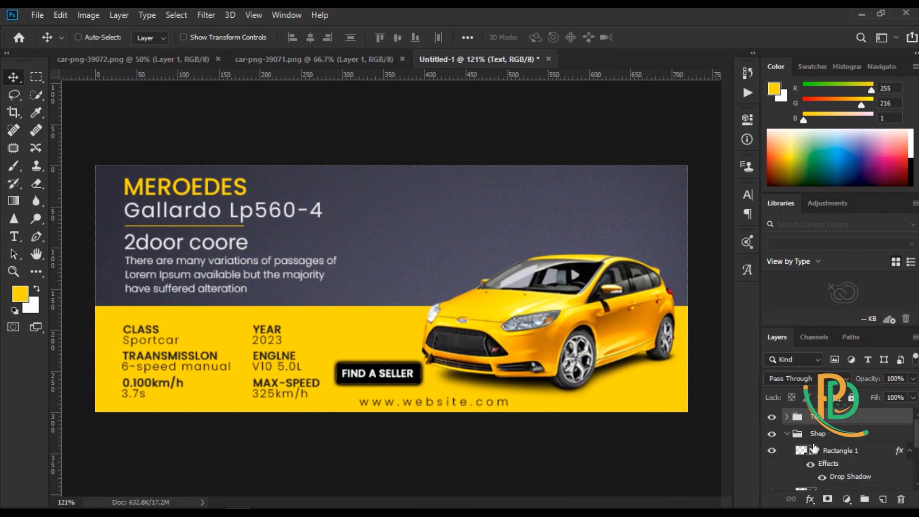
scroll(858, 469, "down", 4)
scroll(842, 468, "up", 3)
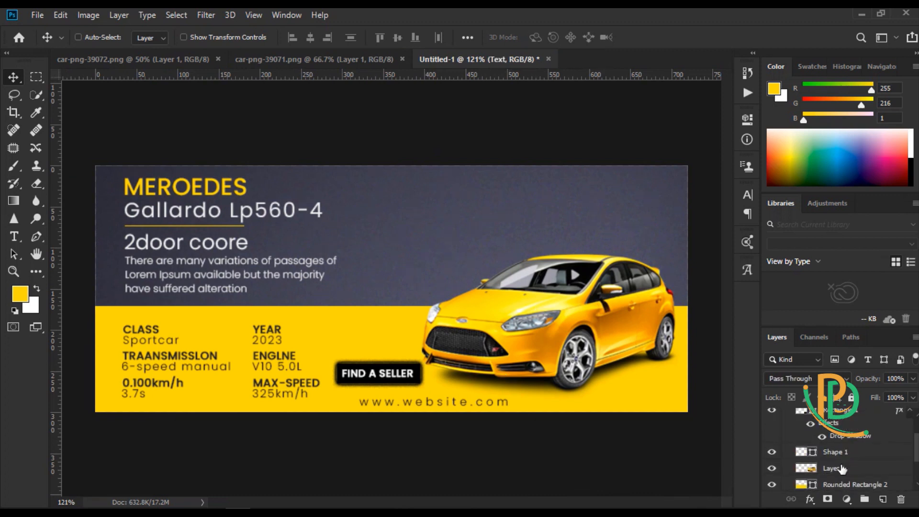
left_click_drag(841, 472, 851, 453)
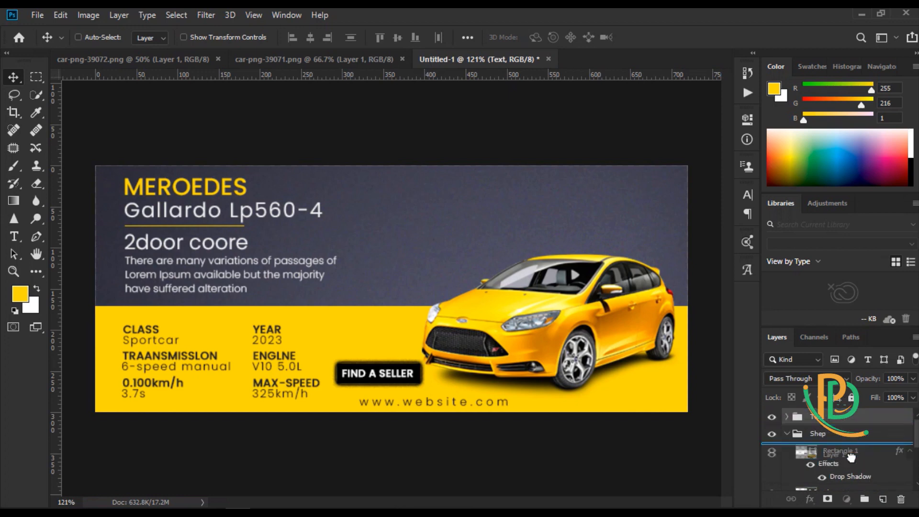
Show the Timeline and create a video timeline for the banner.
left_click(283, 19)
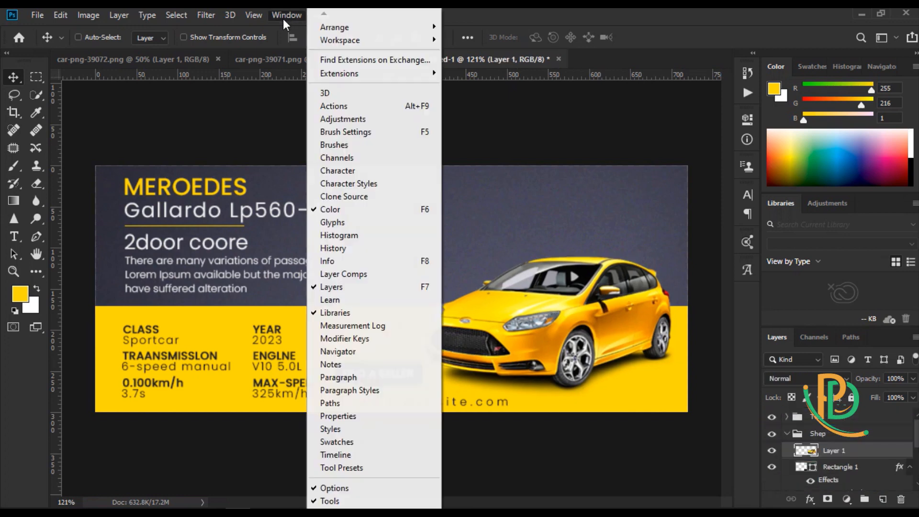
left_click(352, 455)
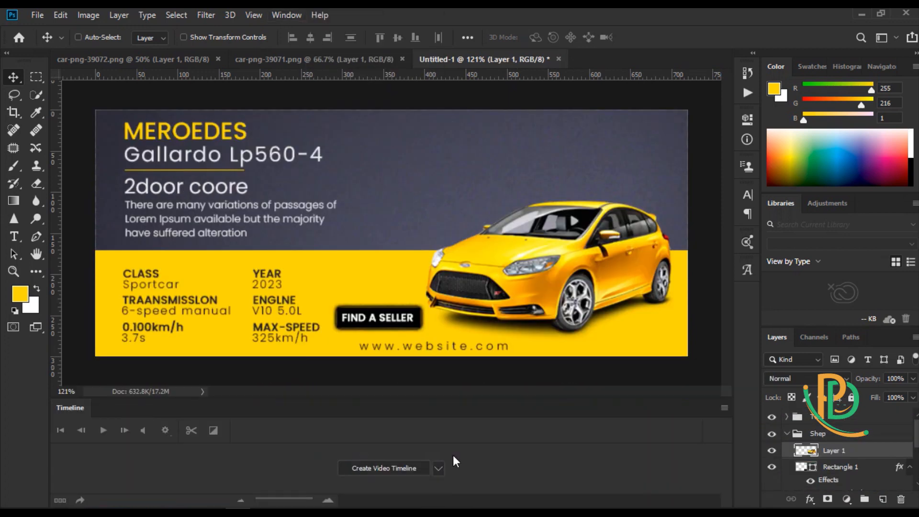
left_click(433, 467)
left_click(416, 481)
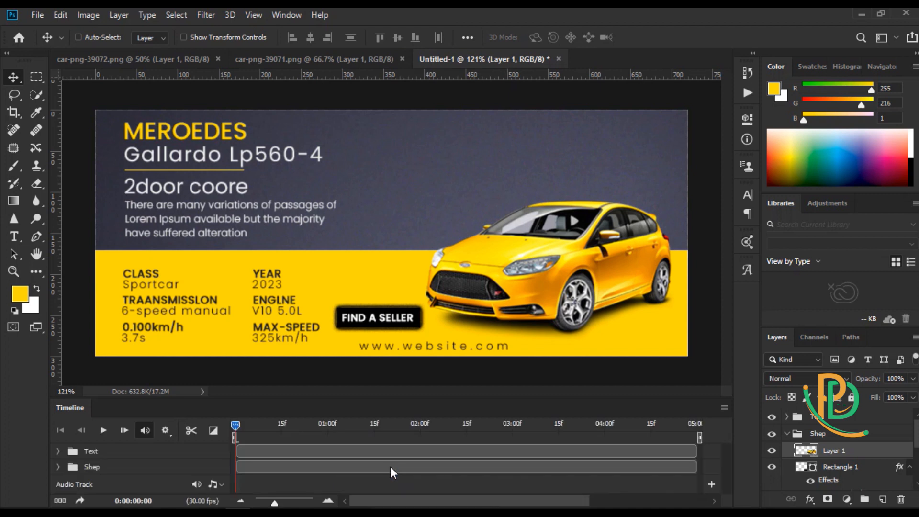
Expand the Shep group in the timeline and enlarge the timeline area to show its layer tracks.
mouse_move(274, 502)
left_mouse_down()
mouse_move(292, 503)
mouse_move(274, 502)
left_mouse_up()
left_click(57, 466)
scroll(357, 463, "down", 3)
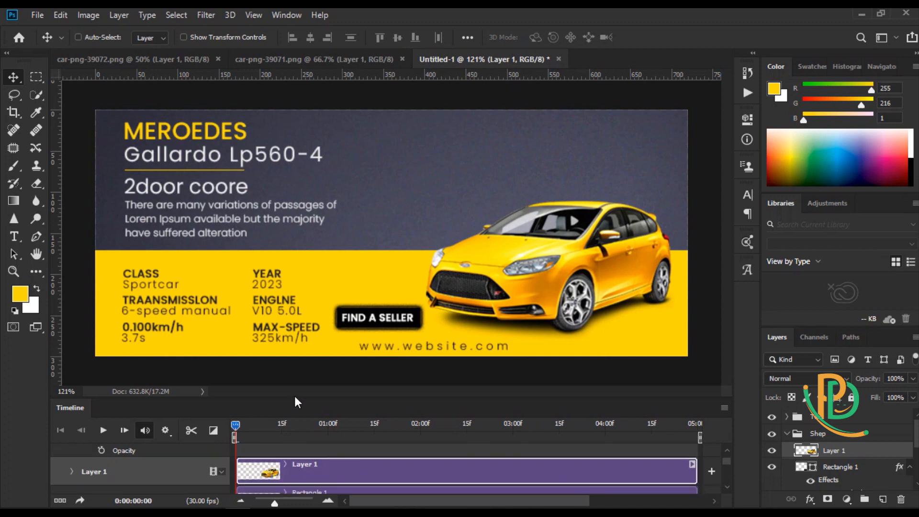
left_click_drag(315, 397, 331, 287)
scroll(332, 395, "up", 2)
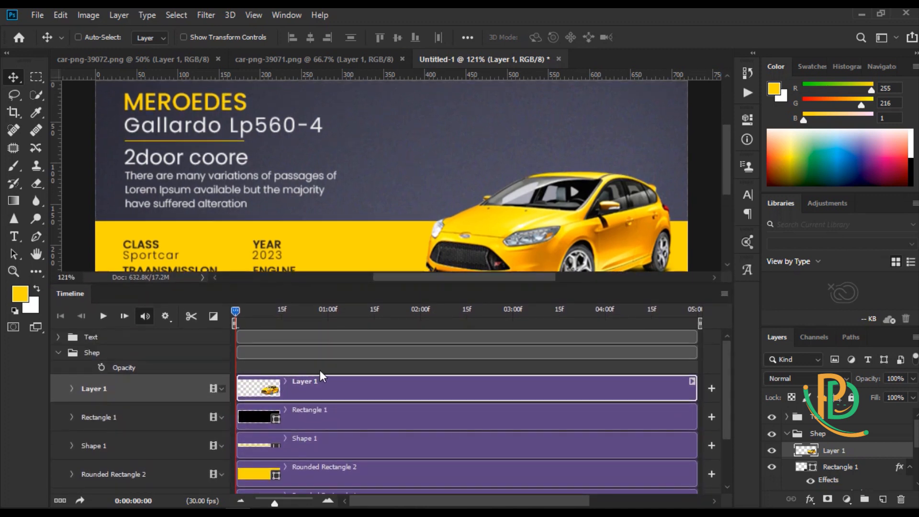
left_click(253, 316)
left_click(233, 320)
mouse_move(238, 316)
left_mouse_down()
mouse_move(381, 330)
mouse_move(233, 324)
left_mouse_up()
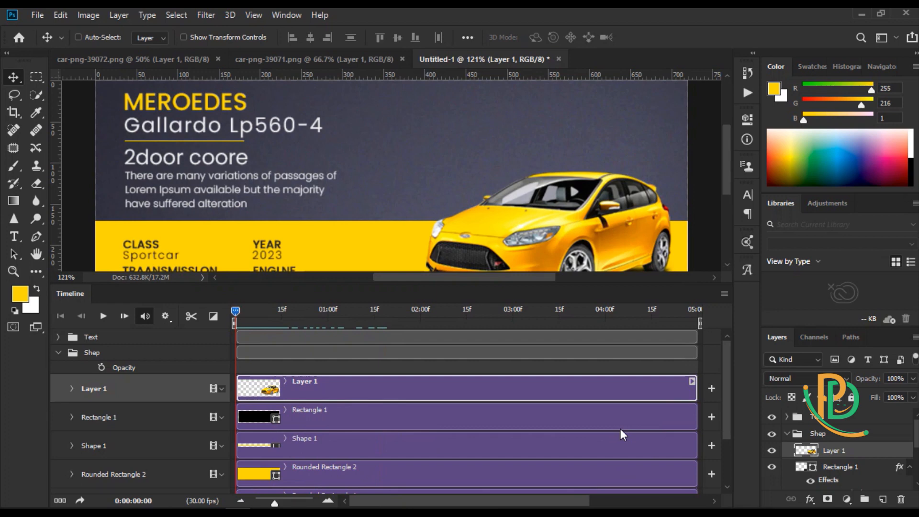
Bring the orange Range Rover from car-png-39071.png into the banner document, above Layer 1 in the Shep group.
scroll(842, 446, "down", 2)
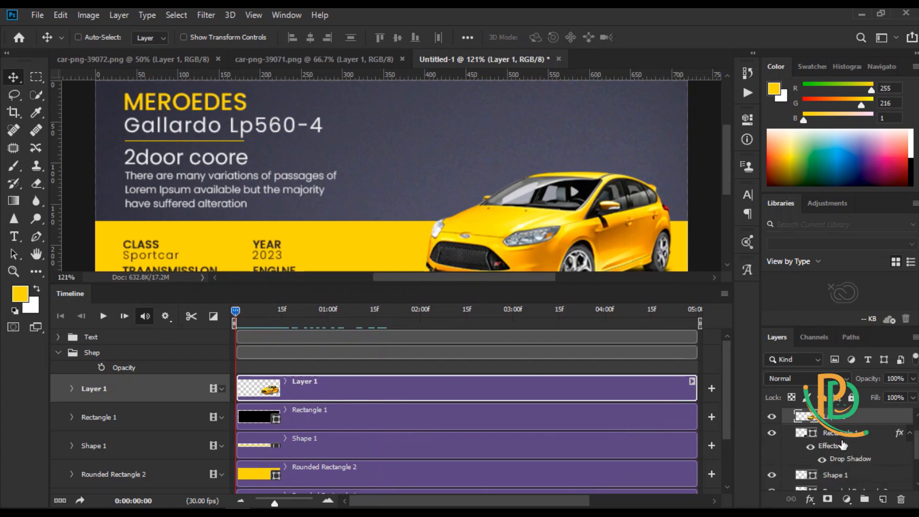
scroll(842, 444, "up", 1)
left_click(303, 59)
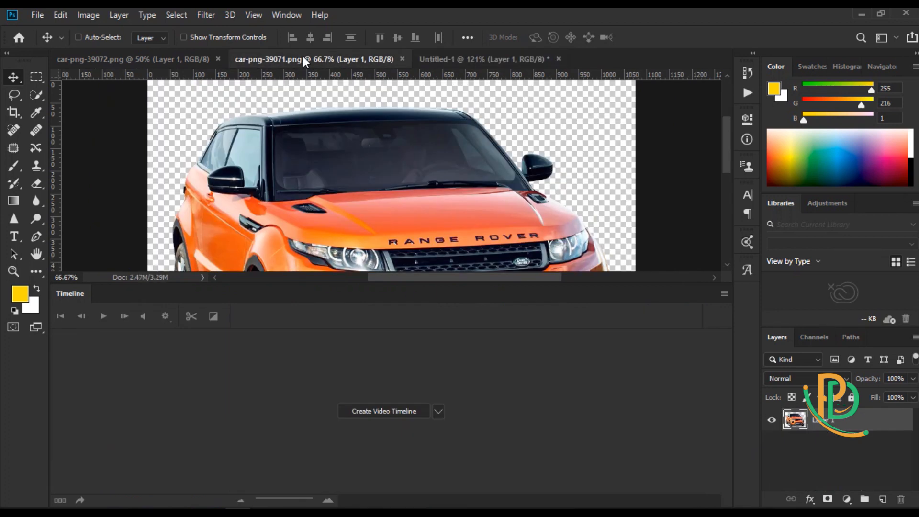
left_click_drag(337, 200, 572, 163)
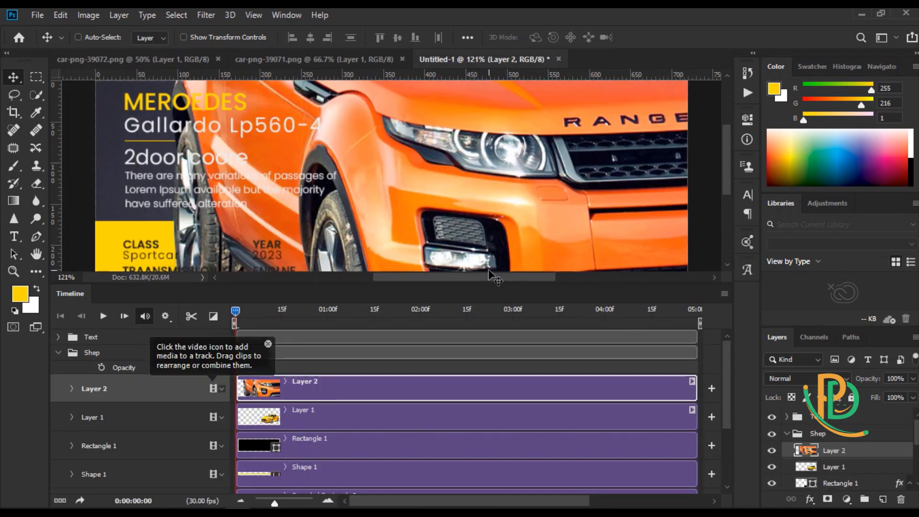
Scale the orange car down to fit the right part of the banner and hide the yellow car's Layer 1.
scroll(509, 217, "down", 10)
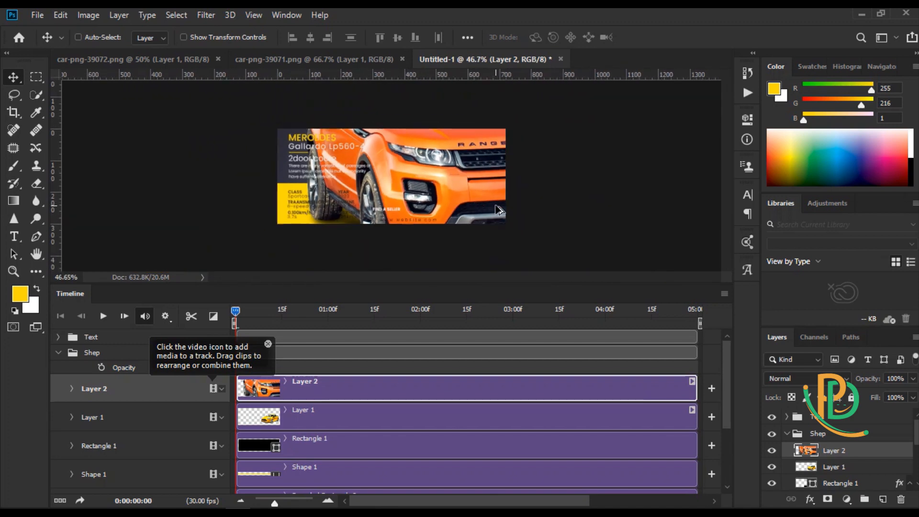
scroll(497, 211, "down", 2)
key("ctrl+t")
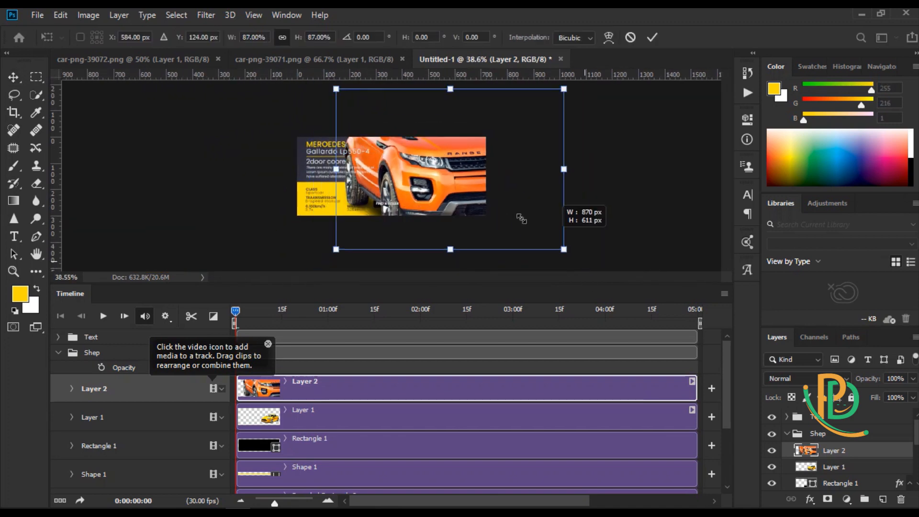
left_click_drag(521, 219, 495, 195)
scroll(468, 167, "up", 2)
scroll(468, 168, "up", 2)
left_click(771, 467)
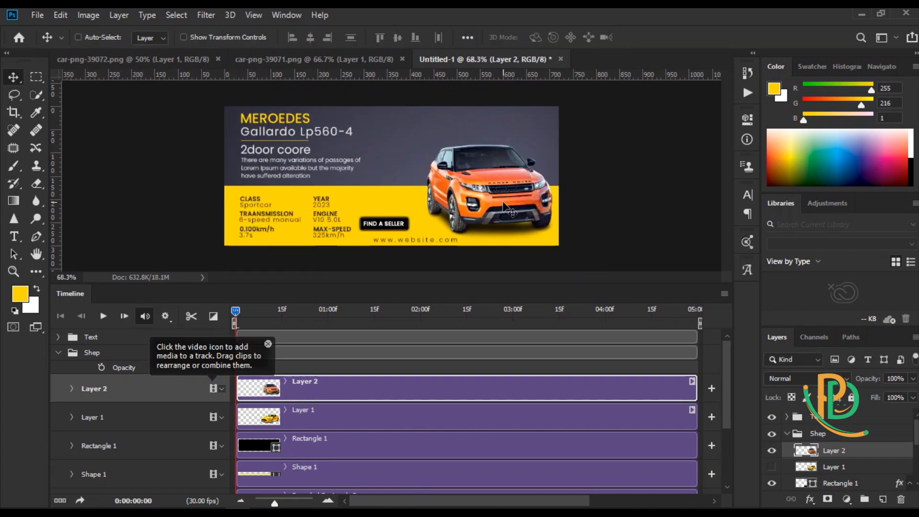
Flip the orange car horizontally and stretch it to about 325 × 215 px.
right_click(803, 452)
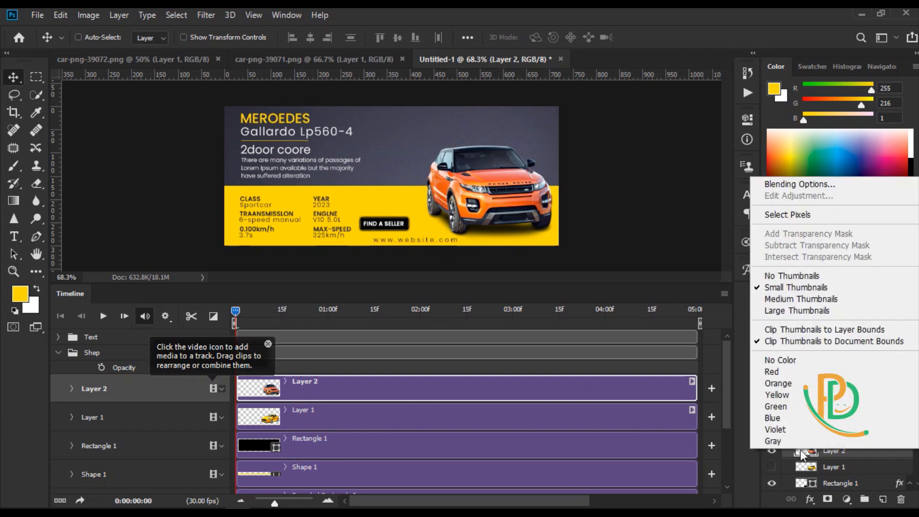
left_click(462, 180)
right_click(460, 179)
key("Escape")
key("ctrl+t")
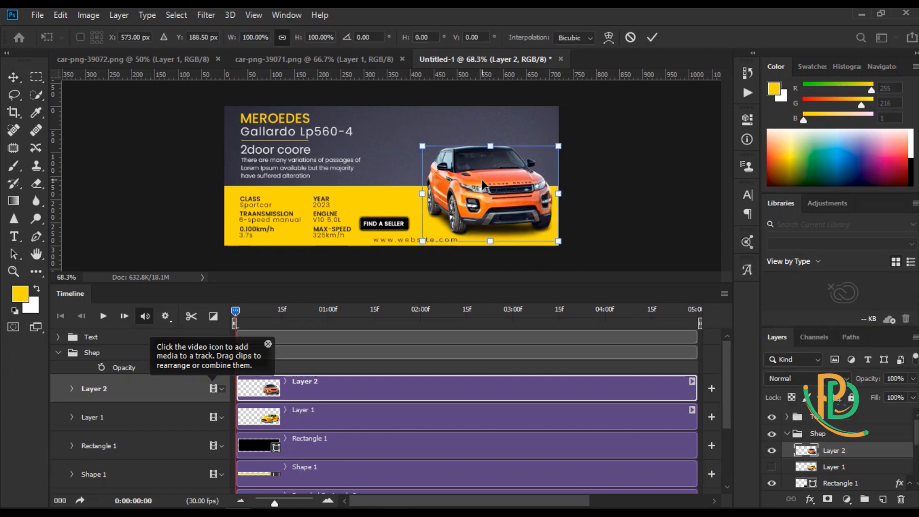
right_click(480, 181)
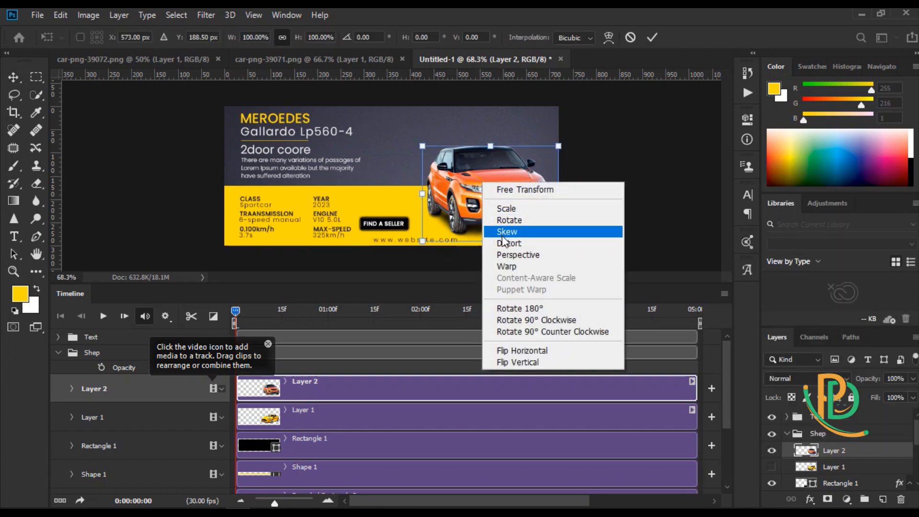
left_click(524, 352)
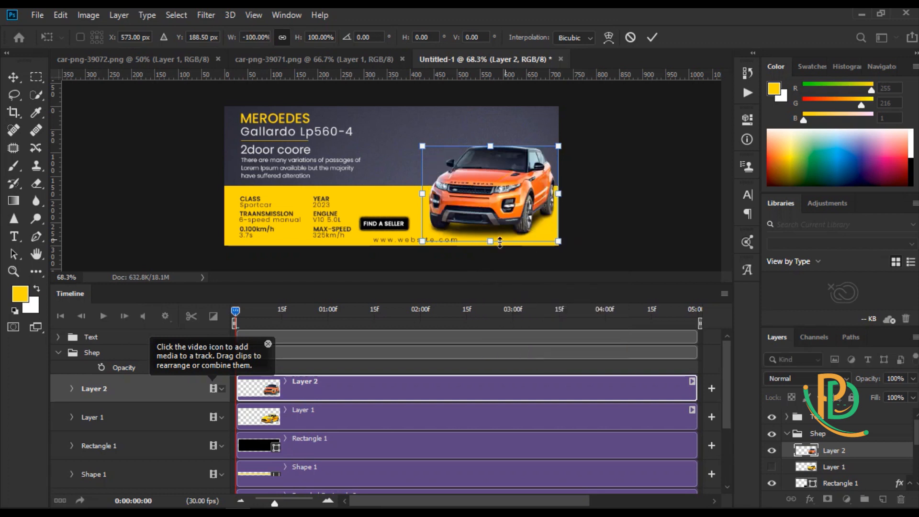
left_click_drag(422, 241, 407, 245)
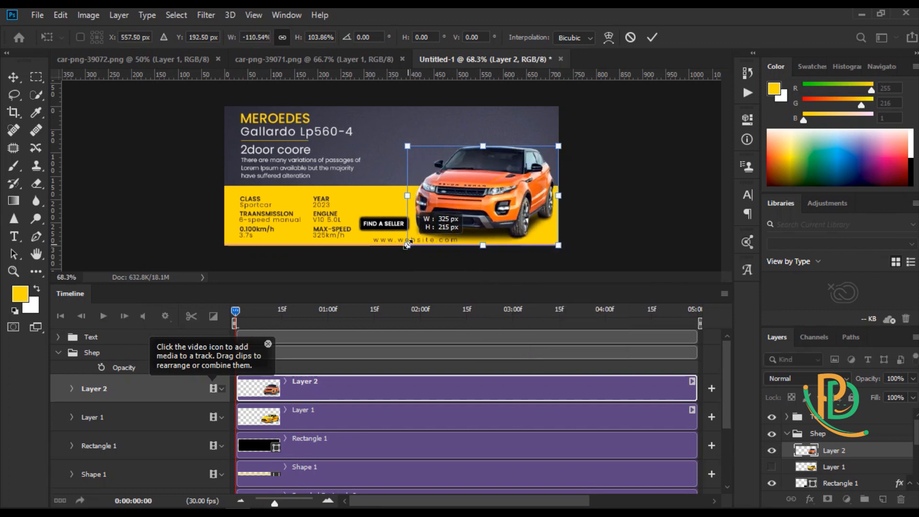
key("Return")
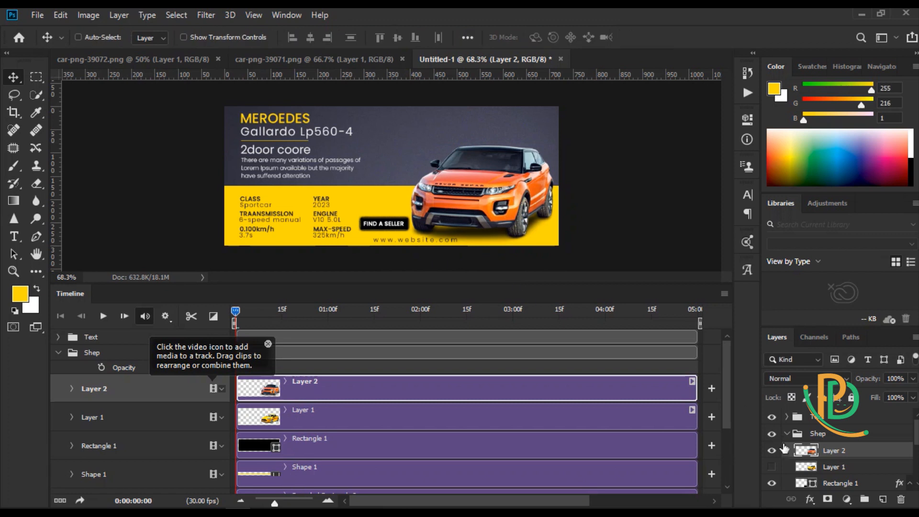
Hide Layer 2, show Layer 1 and enlarge the yellow car slightly toward its upper-left corner.
left_click(771, 450)
left_click(771, 466)
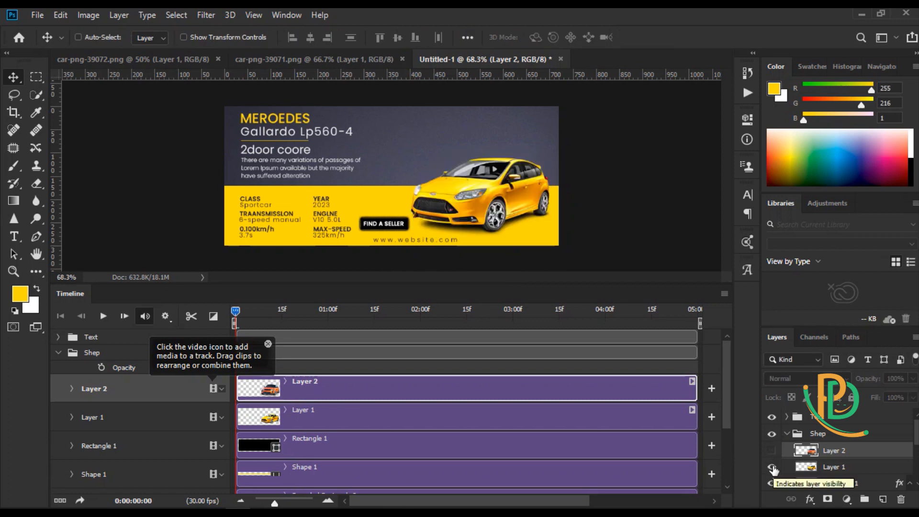
left_click(799, 468)
key("ctrl+t")
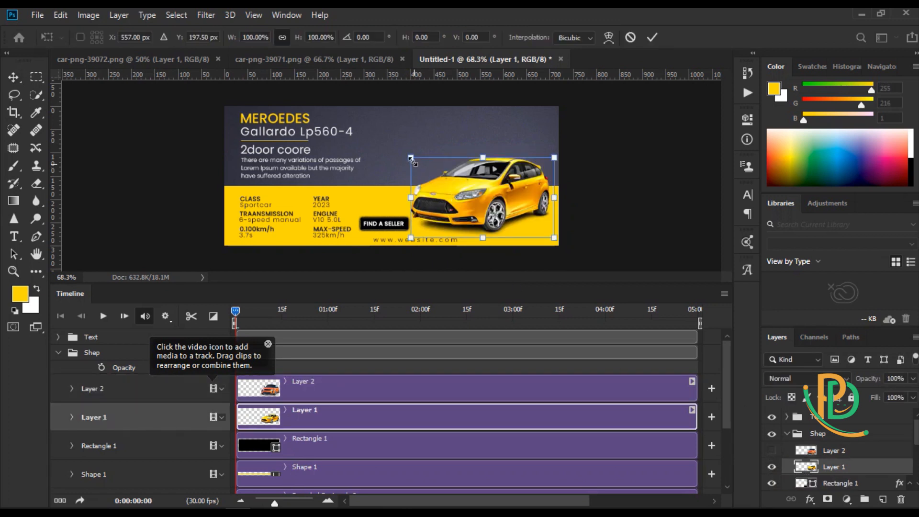
left_click_drag(411, 158, 403, 141)
key("Return")
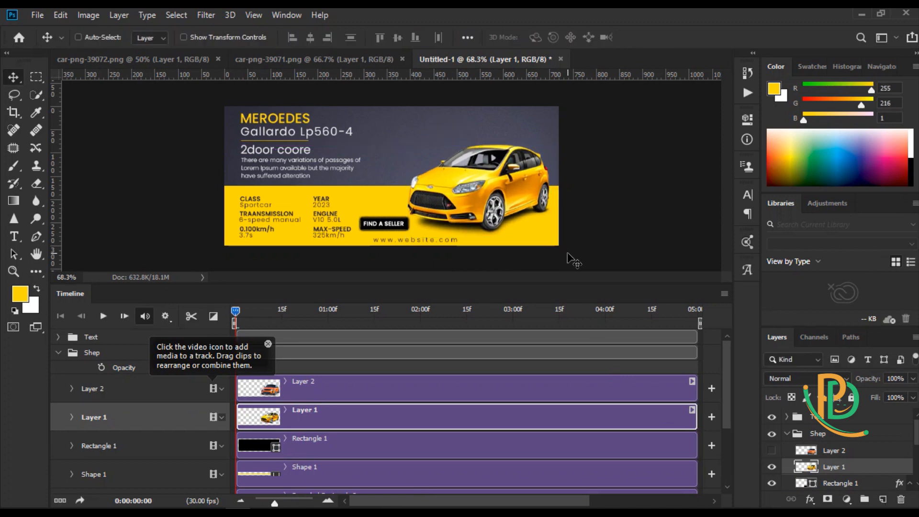
Nudge the yellow car several pixels down and slightly to the right.
key("Down")
key("Down")
key("Down")
key("Down")
key("Right")
key("Down")
key("Down")
key("Down")
key("Right")
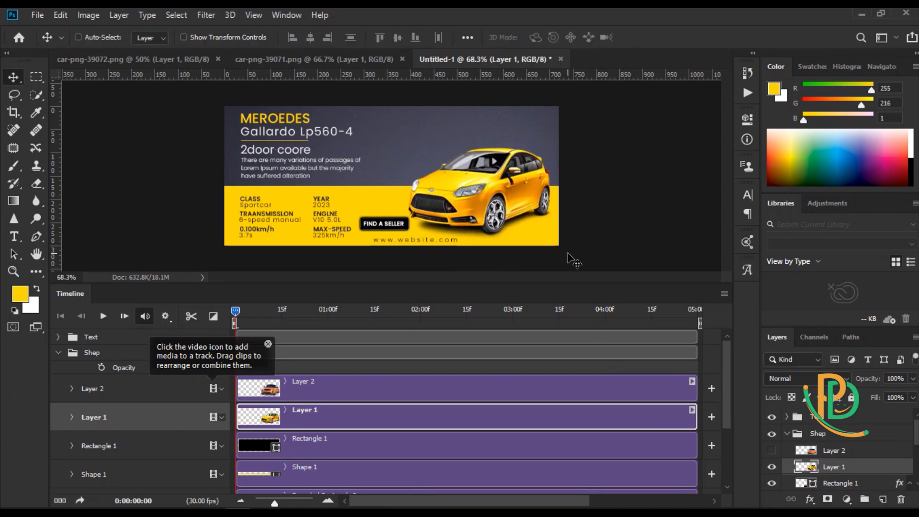
key("Down")
key("Right")
key("Right")
Compare the placement of the two cars by toggling Layer 1 and Layer 2, leaving both layers visible.
left_click(771, 466)
left_click(771, 450)
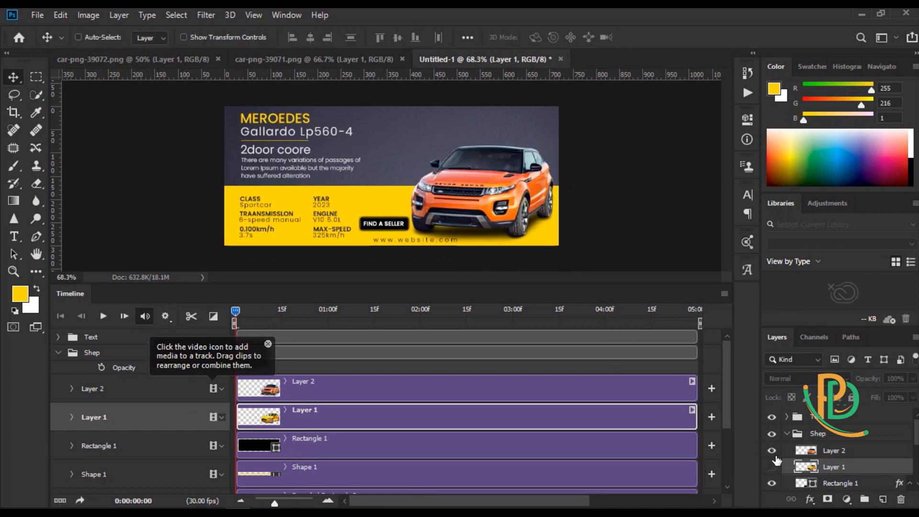
left_click(772, 466)
left_click(771, 450)
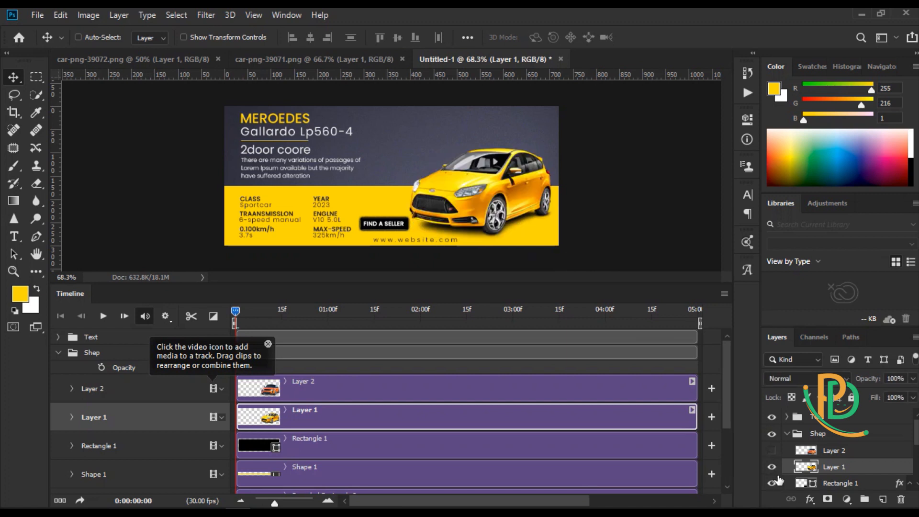
left_click(771, 450)
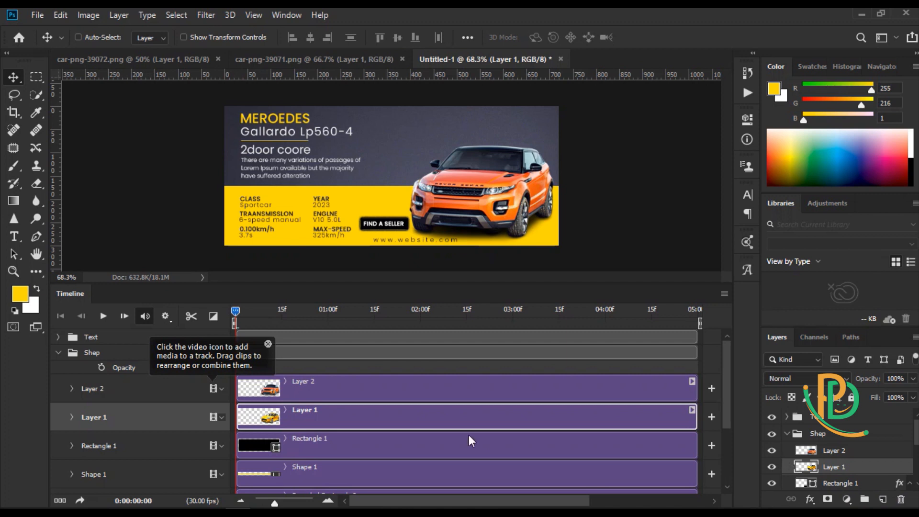
Preview the timeline to 0:00:01:15 and set the end of the work area at that time.
left_click(103, 316)
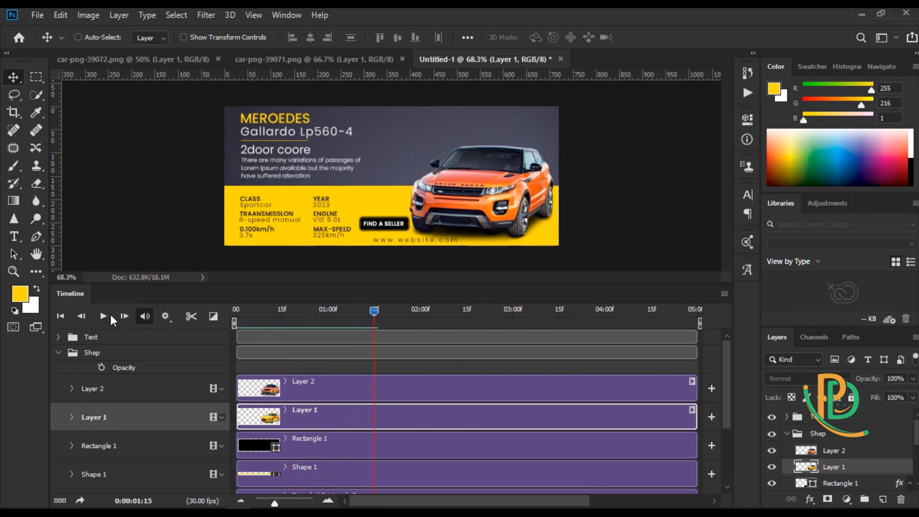
left_click(103, 316)
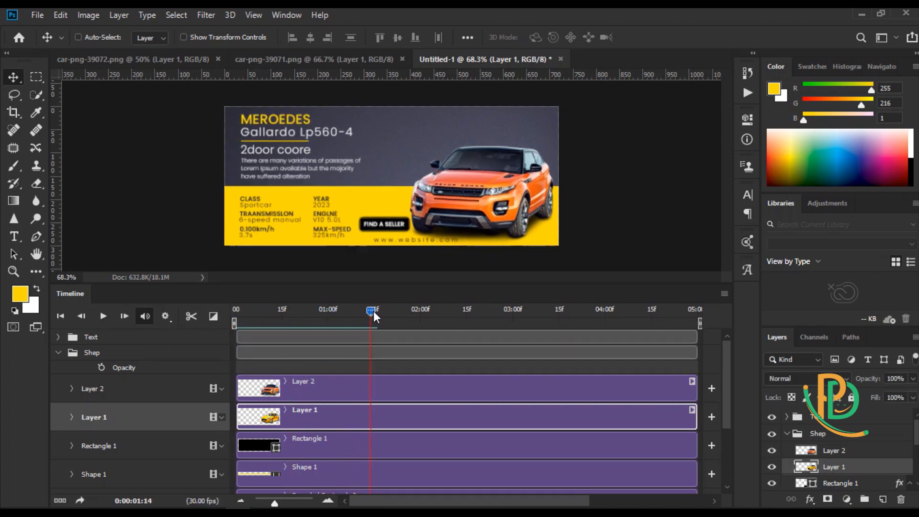
left_click_drag(373, 311, 376, 312)
mouse_move(234, 324)
left_mouse_down()
mouse_move(259, 323)
mouse_move(232, 324)
left_mouse_up()
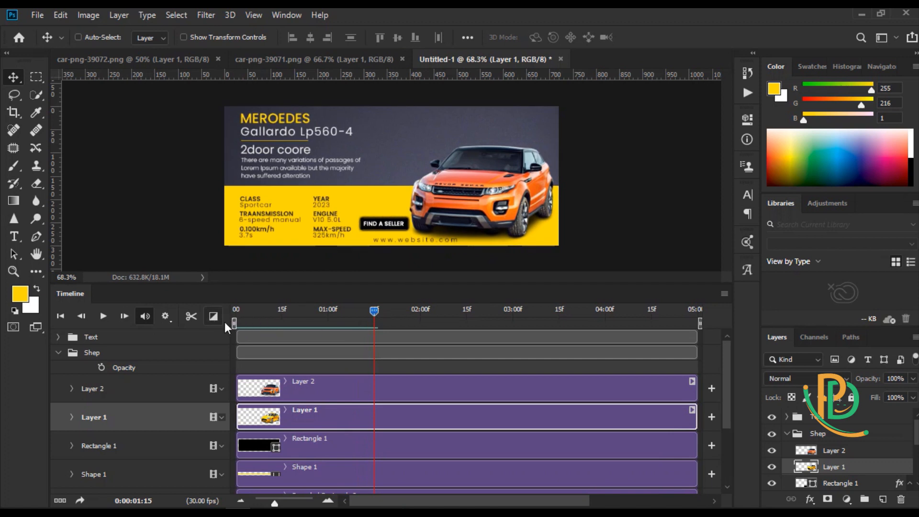
left_click_drag(644, 322, 376, 323)
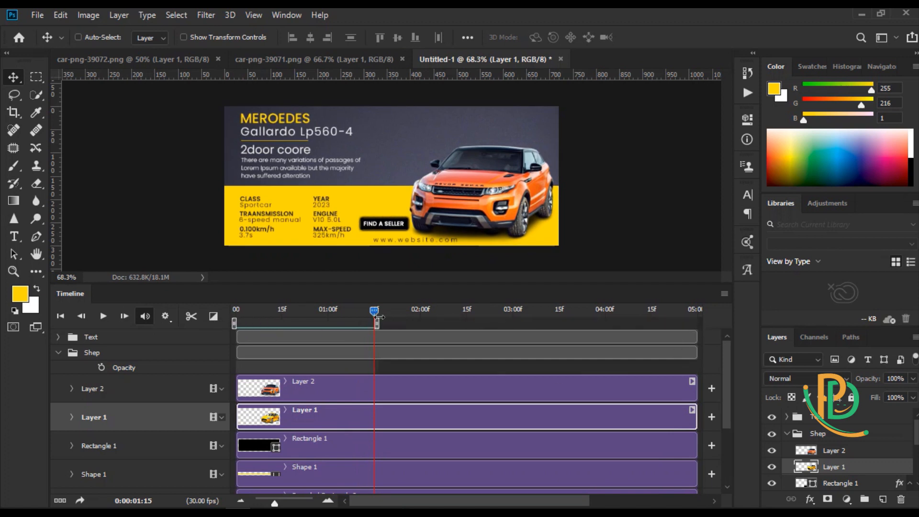
key("space")
Try to switch cars during playback by toggling the visibility of Layer 1 and Layer 2 at different playhead times.
left_click(771, 451)
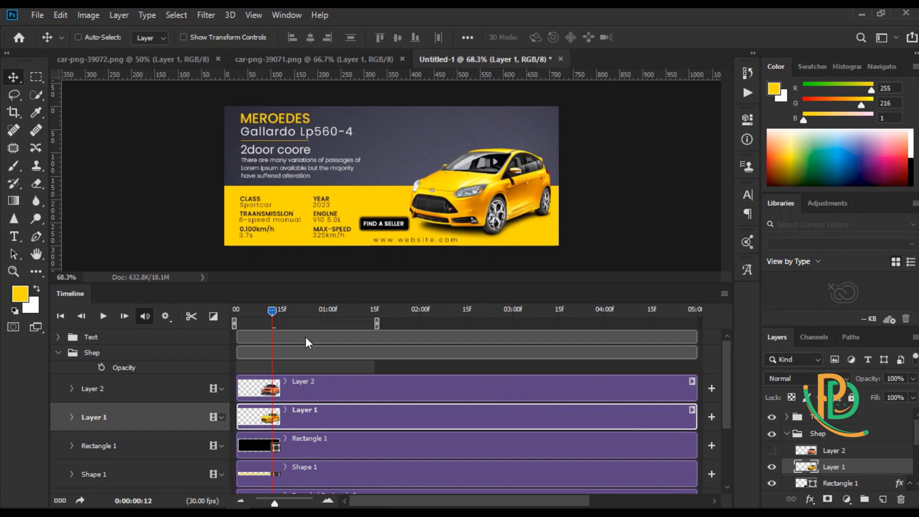
left_click(295, 314)
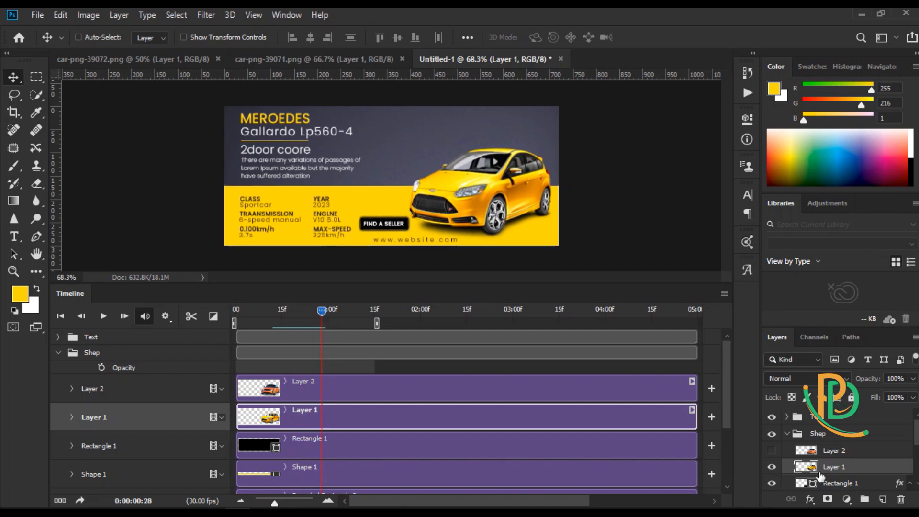
left_click(771, 451)
left_click_drag(333, 327, 387, 311)
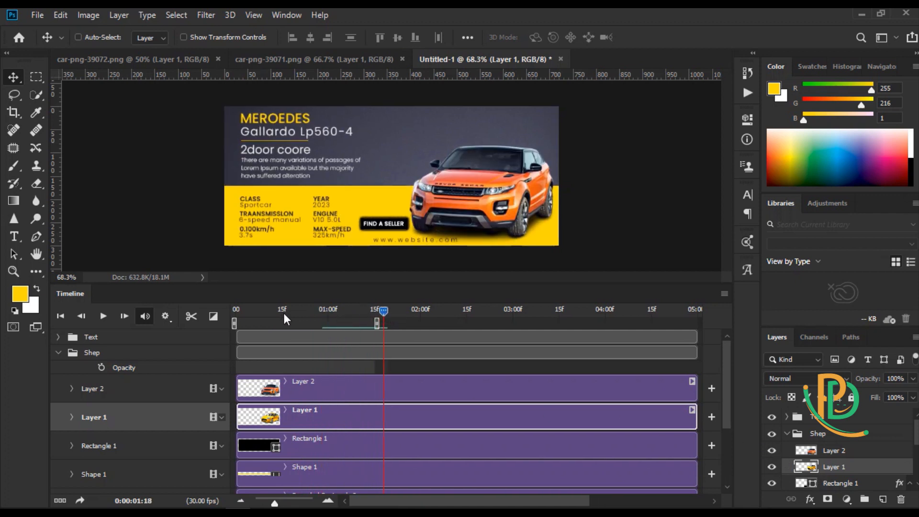
left_click(772, 466)
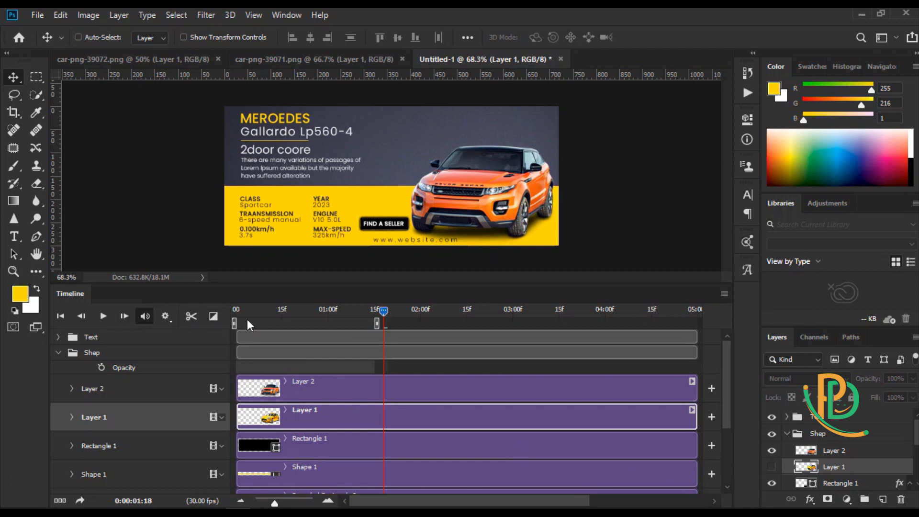
left_click_drag(244, 314, 215, 310)
left_click(103, 317)
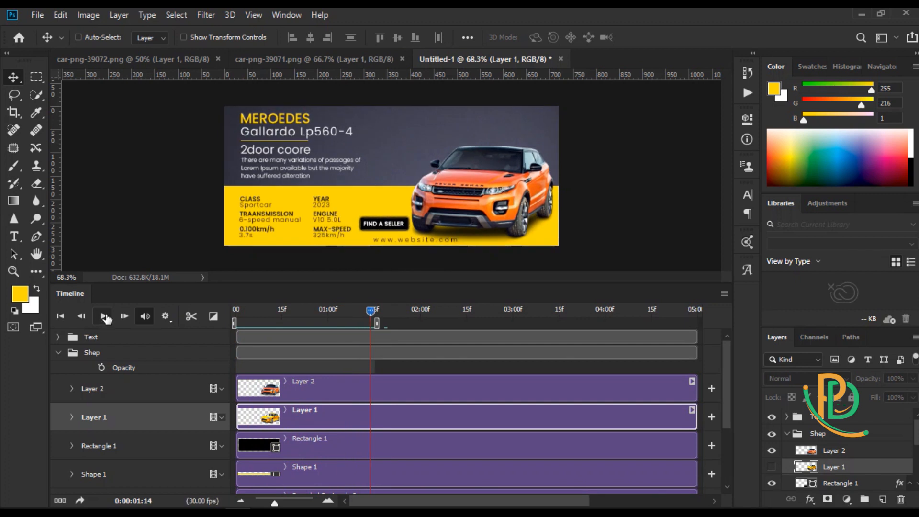
Trim the Layer 1 clip to end at about 01:00f and move the Layer 2 clip to start there.
left_click_drag(331, 391, 424, 391)
left_click_drag(693, 419, 328, 417)
mouse_move(382, 387)
left_mouse_down()
mouse_move(383, 417)
mouse_move(377, 389)
left_mouse_up()
left_click(306, 415)
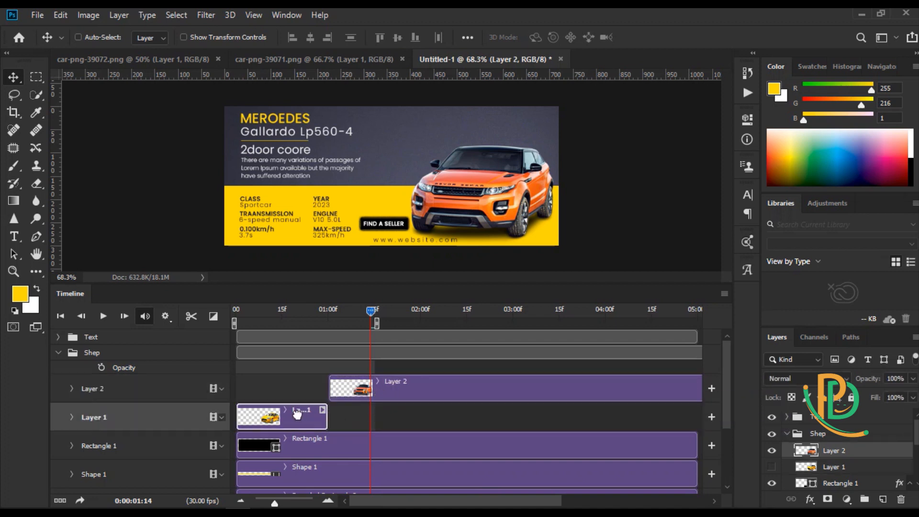
mouse_move(392, 383)
left_mouse_down()
mouse_move(403, 382)
mouse_move(392, 389)
left_mouse_up()
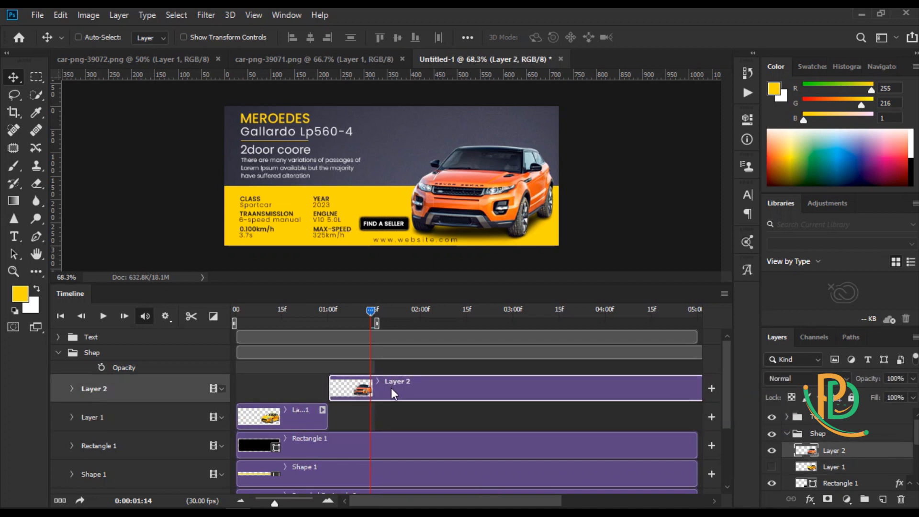
Show Layer 1 again and play the timeline from the start to preview the car change.
left_click_drag(369, 323, 232, 337)
left_click(314, 407)
left_click(771, 466)
left_click(102, 316)
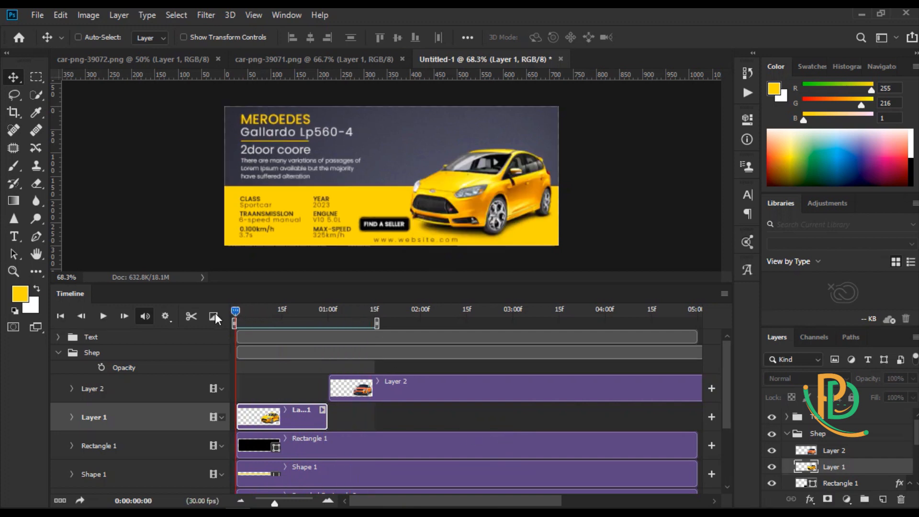
left_click(103, 316)
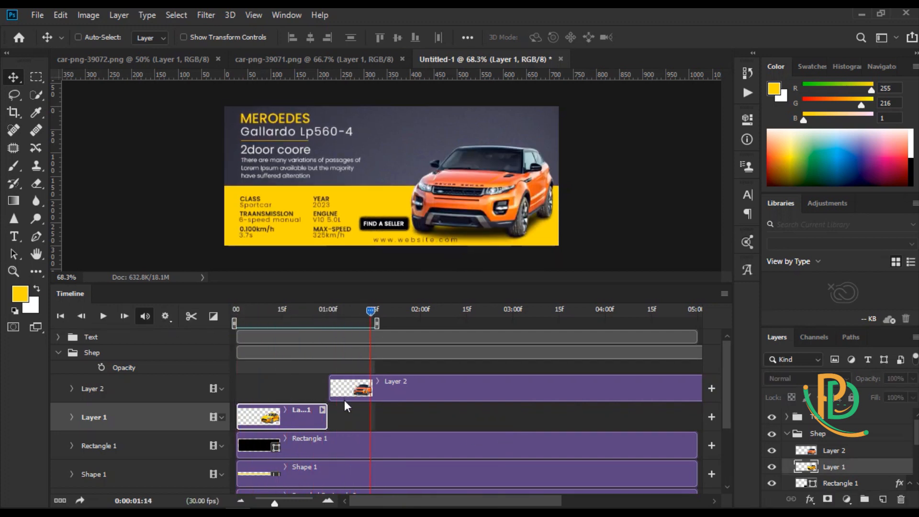
Shorten the Layer 1 clip to about 18 frames and move the Layer 2 clip onto the same track.
left_click_drag(329, 417, 291, 417)
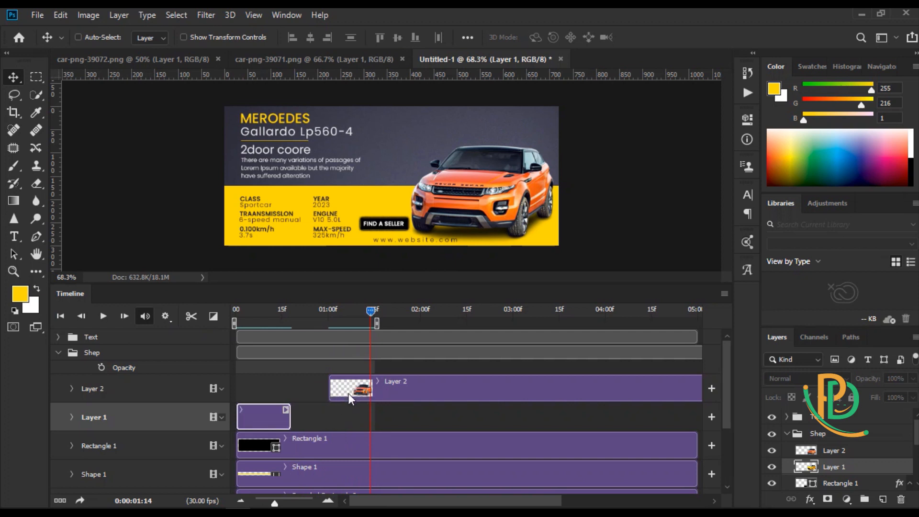
left_click_drag(348, 393, 354, 421)
Undo the deletion of Rectangle 1 and move its clip back to the start of the timeline.
key("Delete")
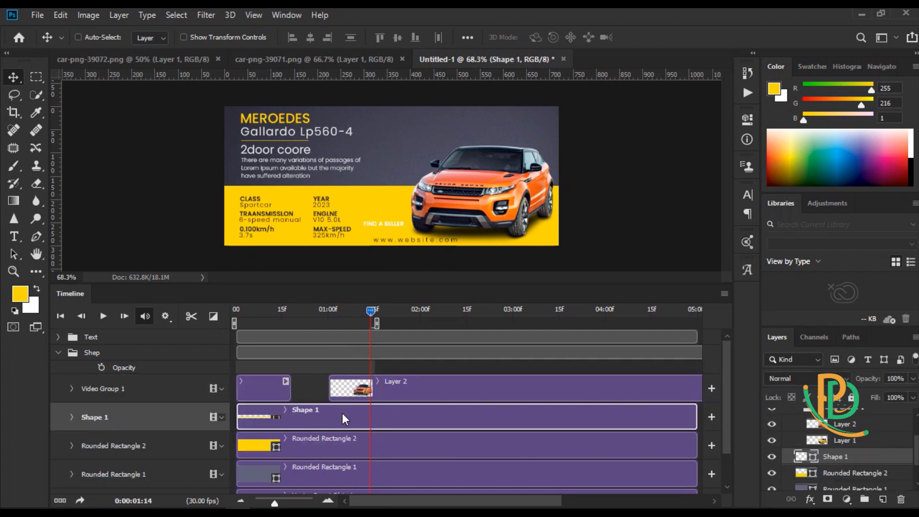
key("ctrl+z")
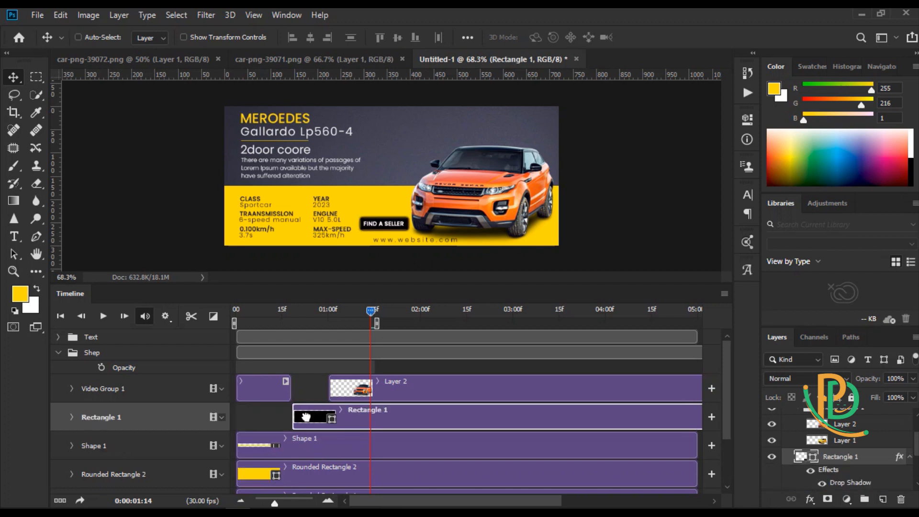
left_click_drag(331, 416, 286, 418)
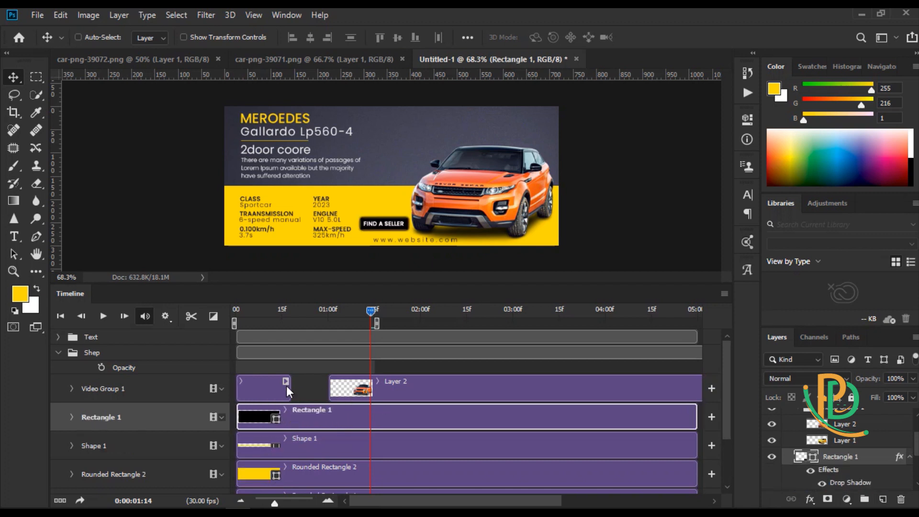
Extend the Layer 1 clip to about 24 frames, with the Layer 2 clip following directly after it.
left_click_drag(286, 386, 311, 388)
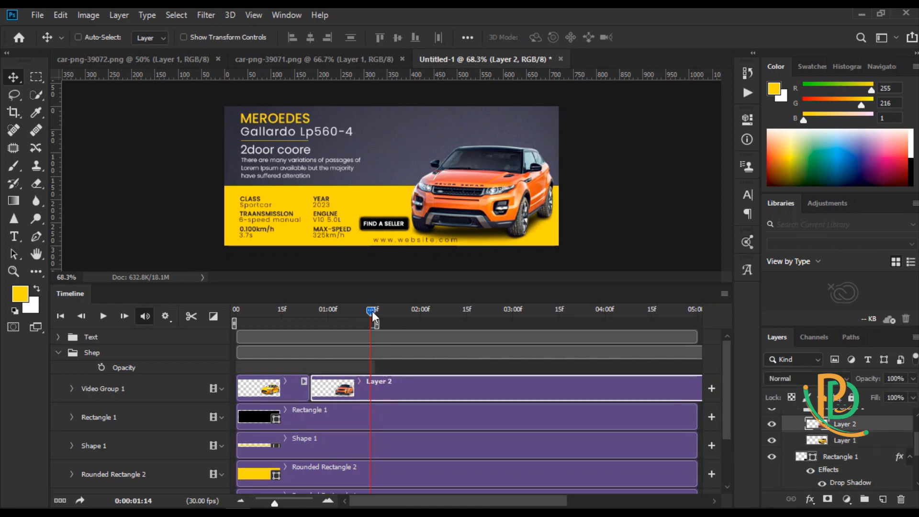